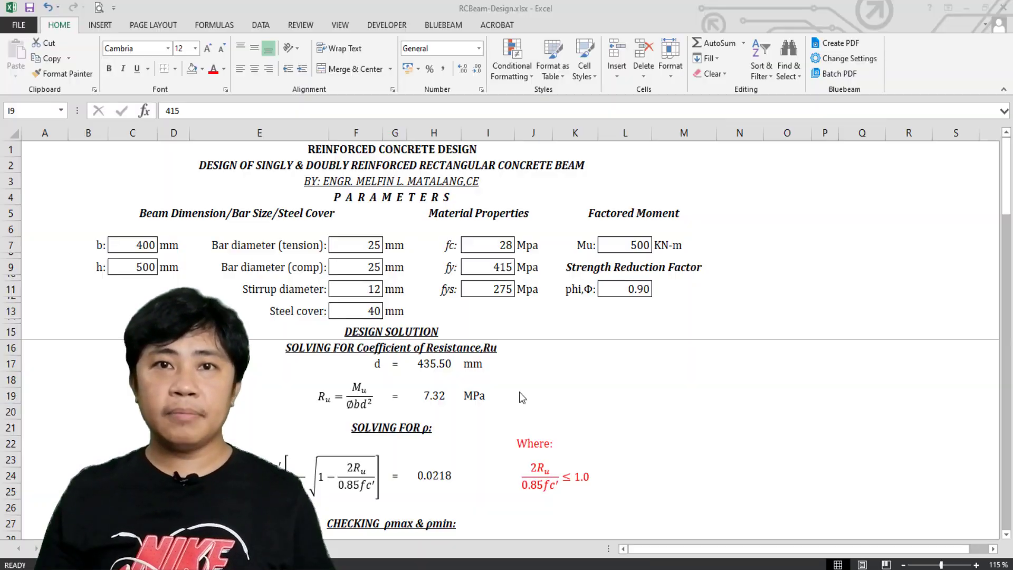
Enter 200 as the factored moment Mu in L7, then begin retyping it as 300.
left_click(500, 263)
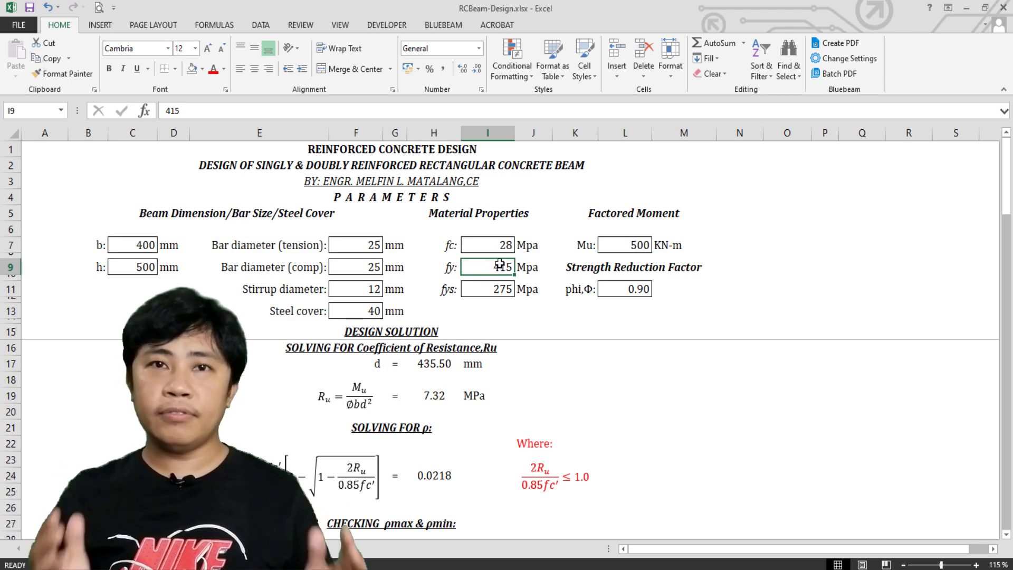
left_click(500, 245)
left_click(633, 244)
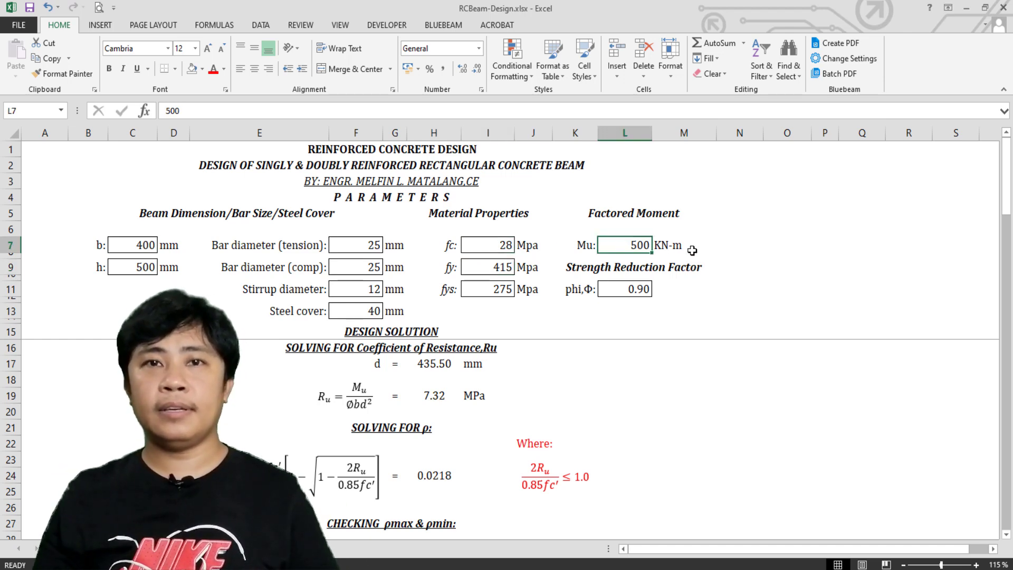
type("200")
key("Return")
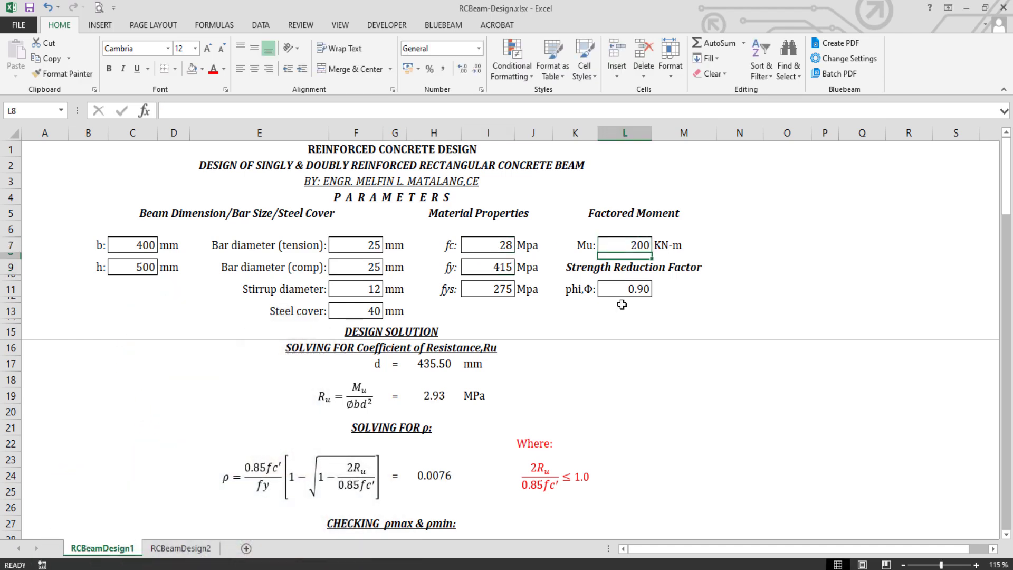
scroll(528, 380, "down", 3)
scroll(525, 380, "up", 3)
left_click(642, 247)
type("300")
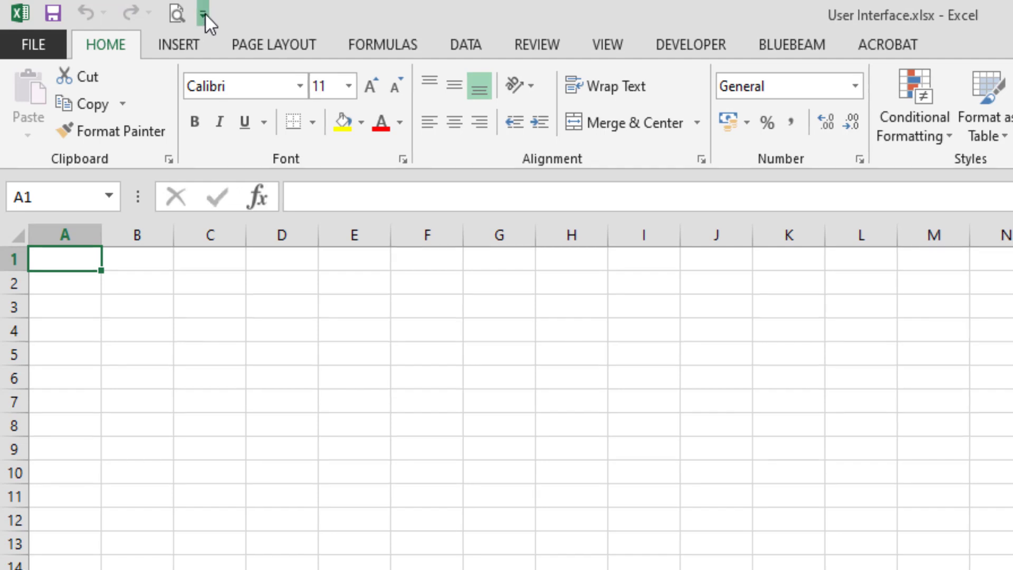
Tick Quick Print in the Quick Access Toolbar list and add Copy through More Commands.
left_click(204, 14)
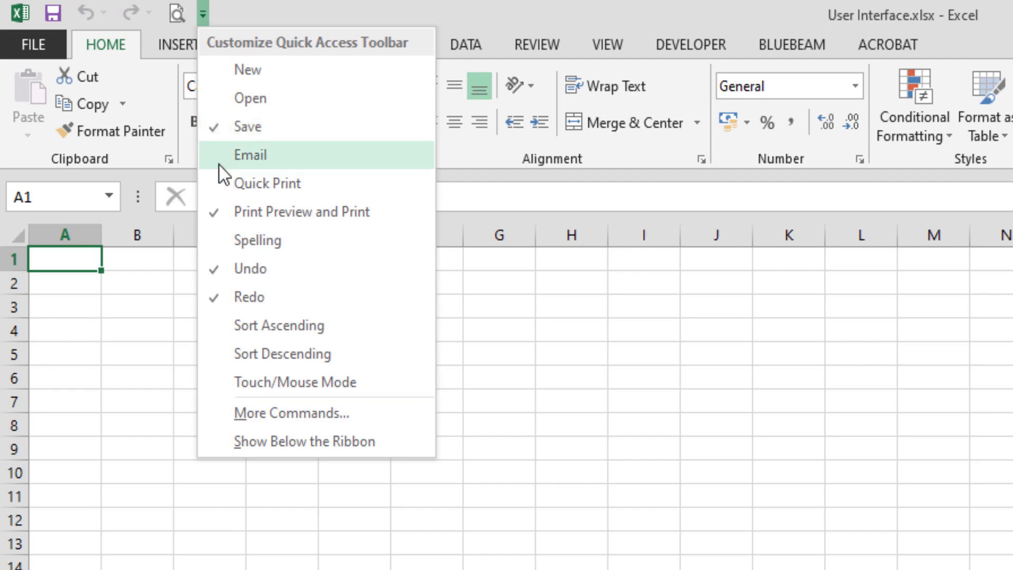
left_click(220, 190)
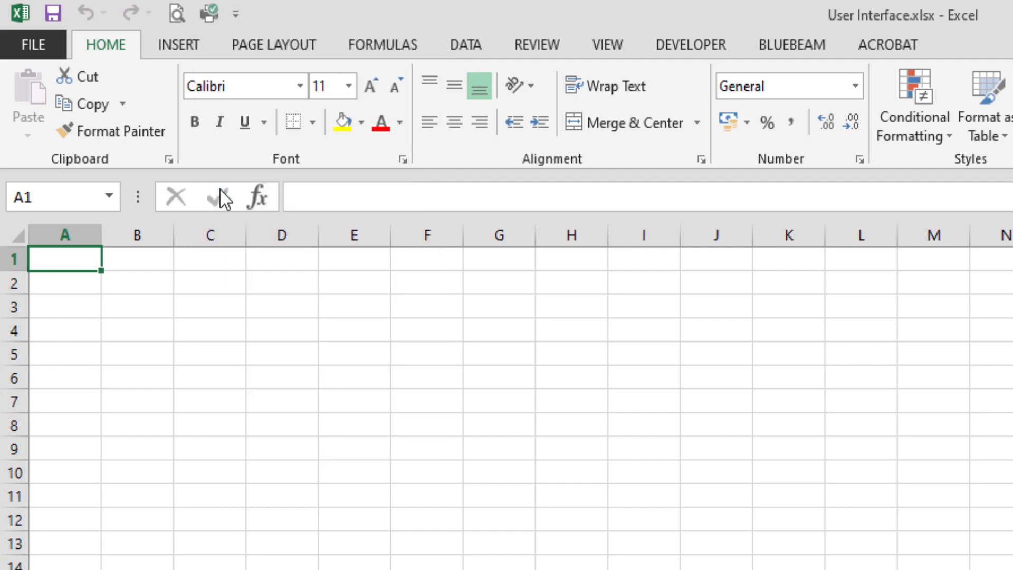
left_click(234, 15)
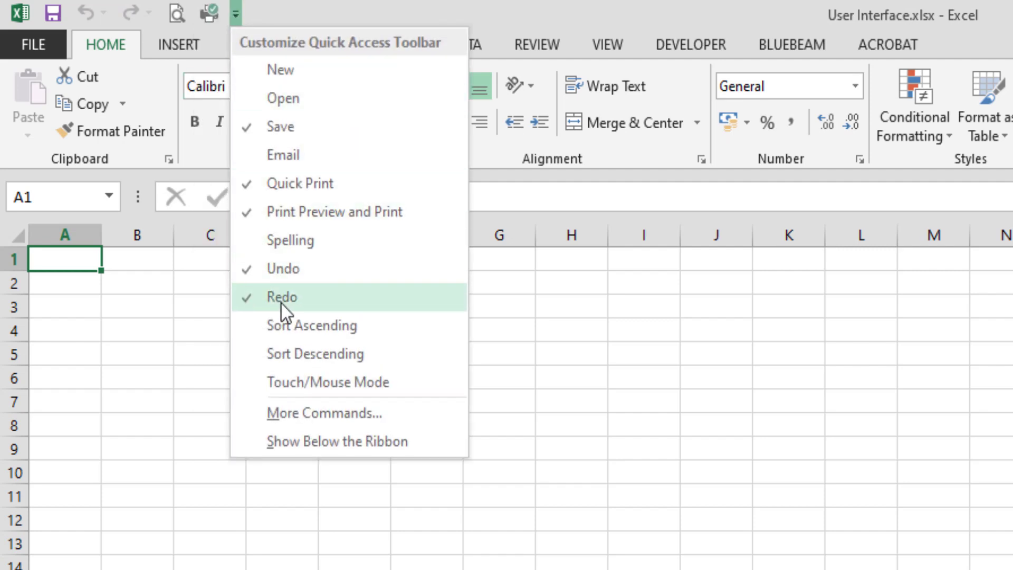
left_click(300, 416)
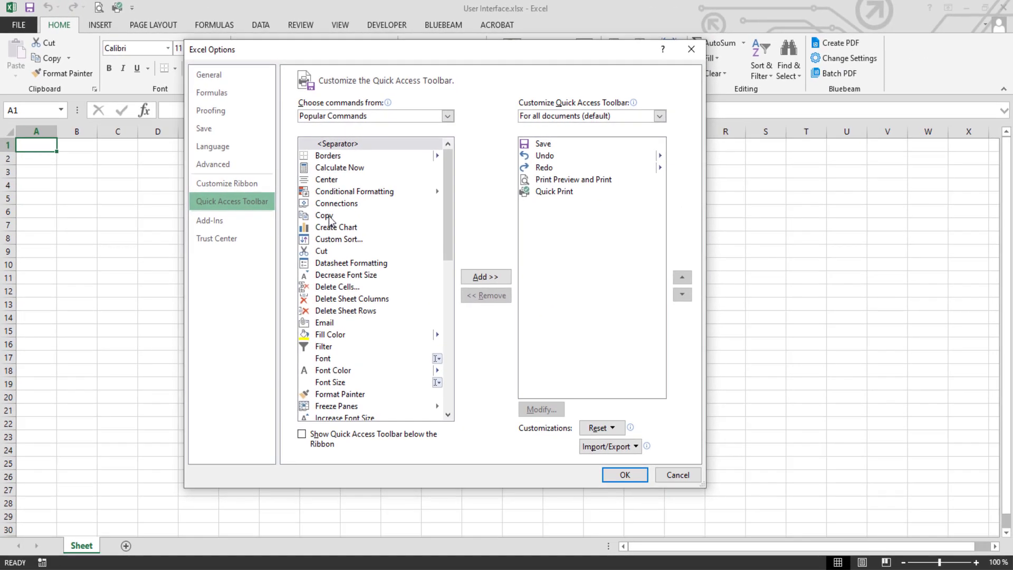
left_click(554, 363)
left_click(485, 277)
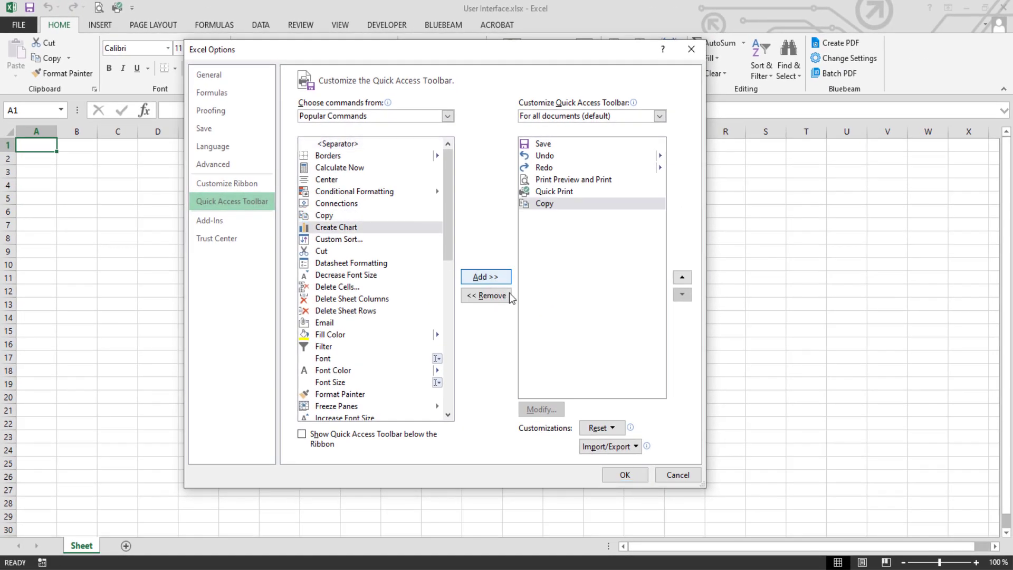
left_click(625, 475)
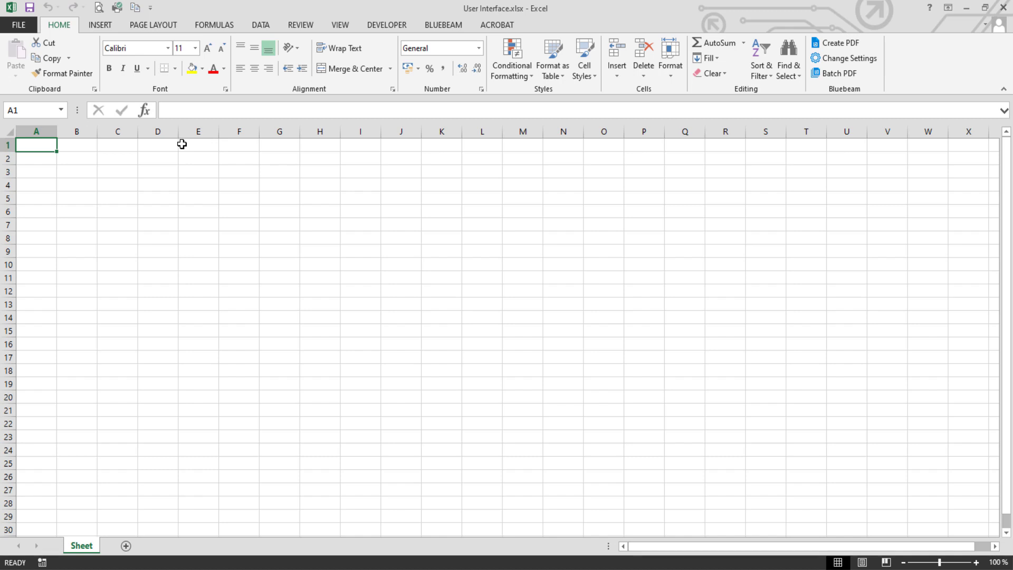
left_click(97, 25)
left_click(156, 27)
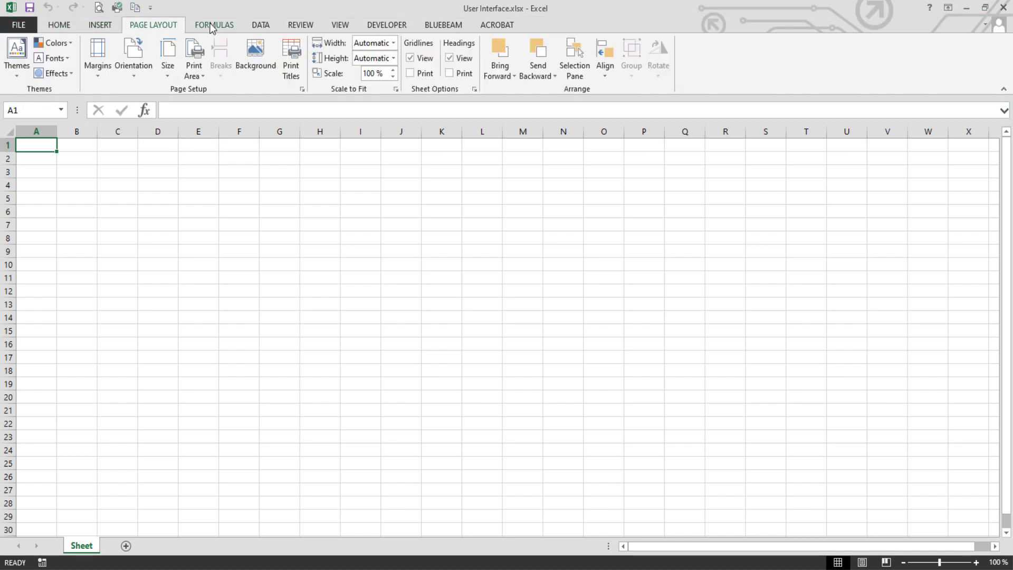
left_click(214, 26)
left_click(261, 26)
left_click(298, 26)
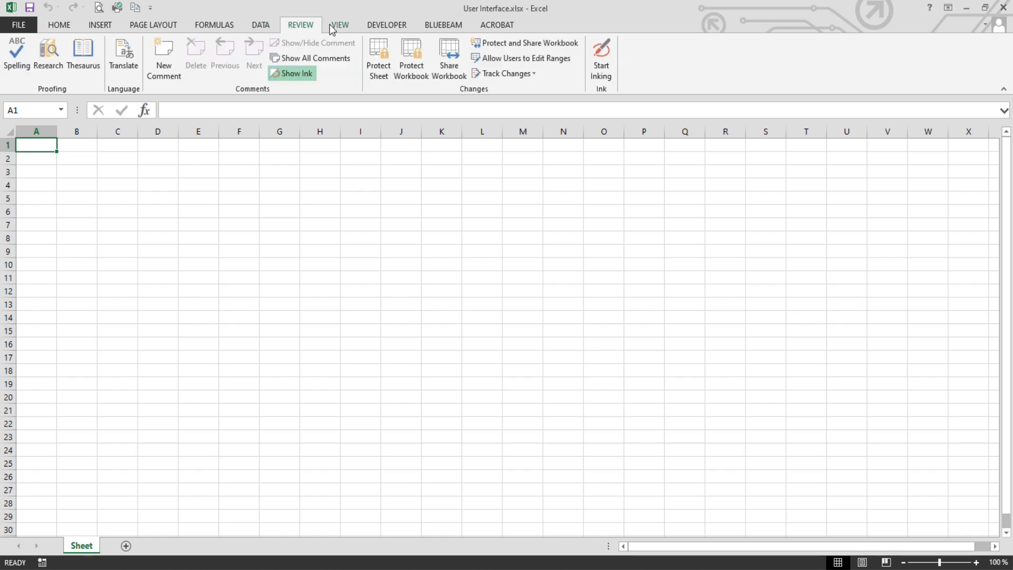
left_click(341, 26)
left_click(388, 26)
left_click(443, 27)
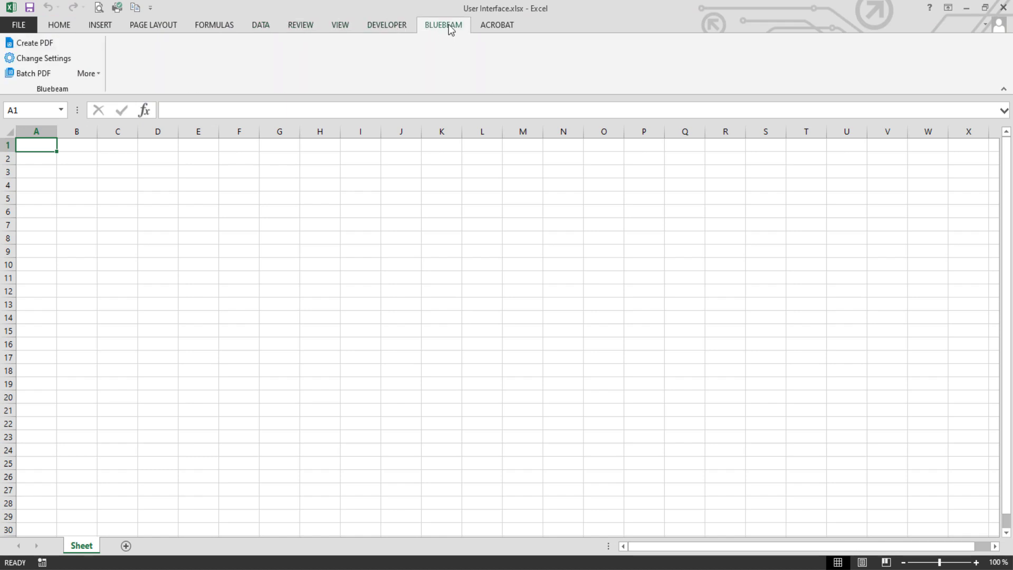
left_click(498, 26)
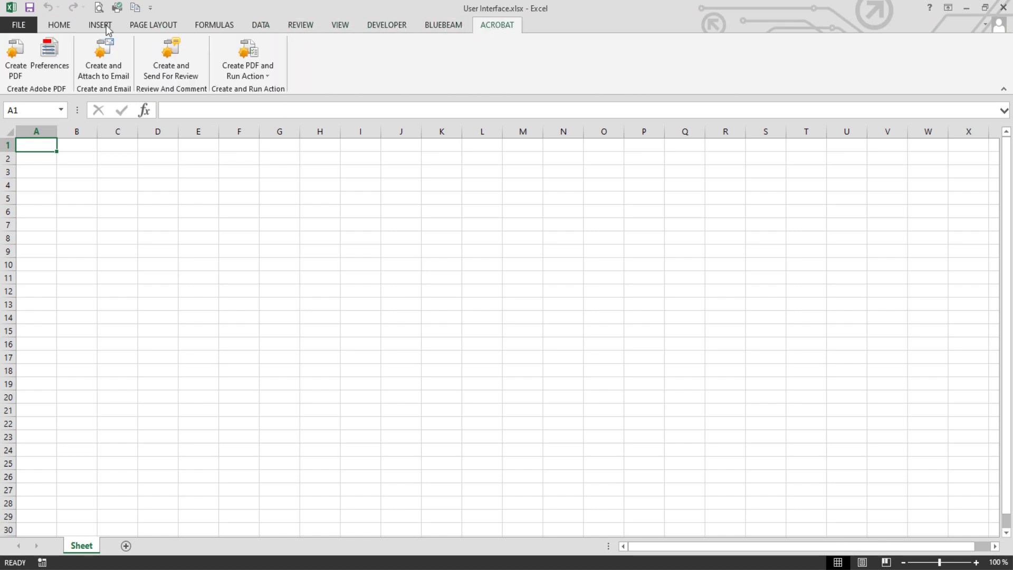
left_click(56, 28)
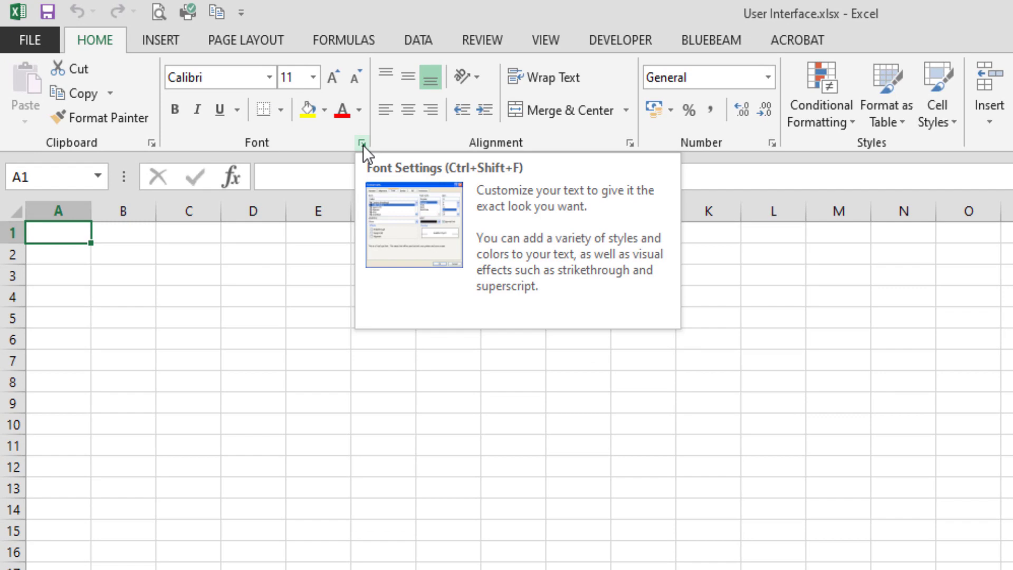
left_click(363, 144)
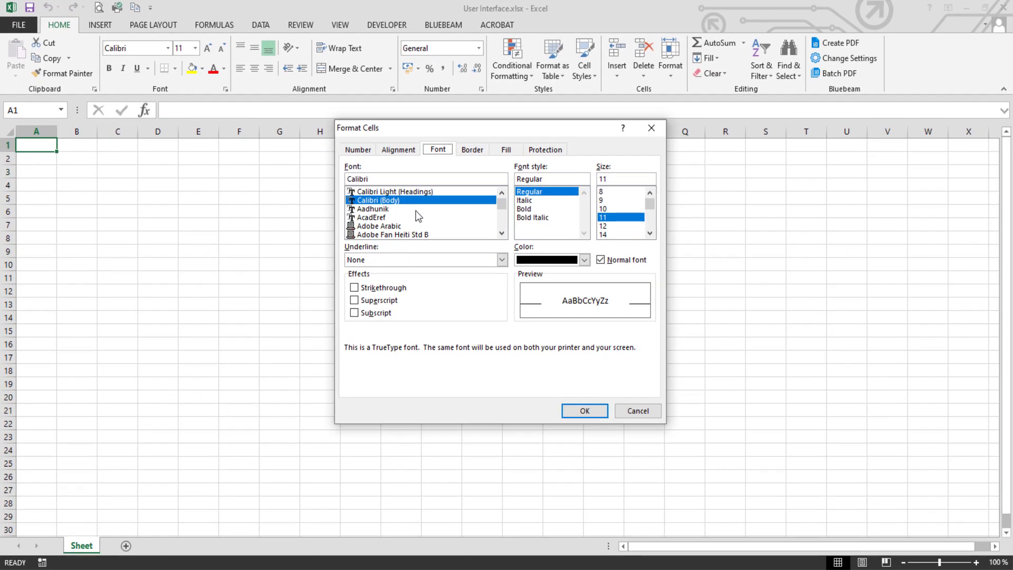
left_click(363, 152)
left_click(405, 151)
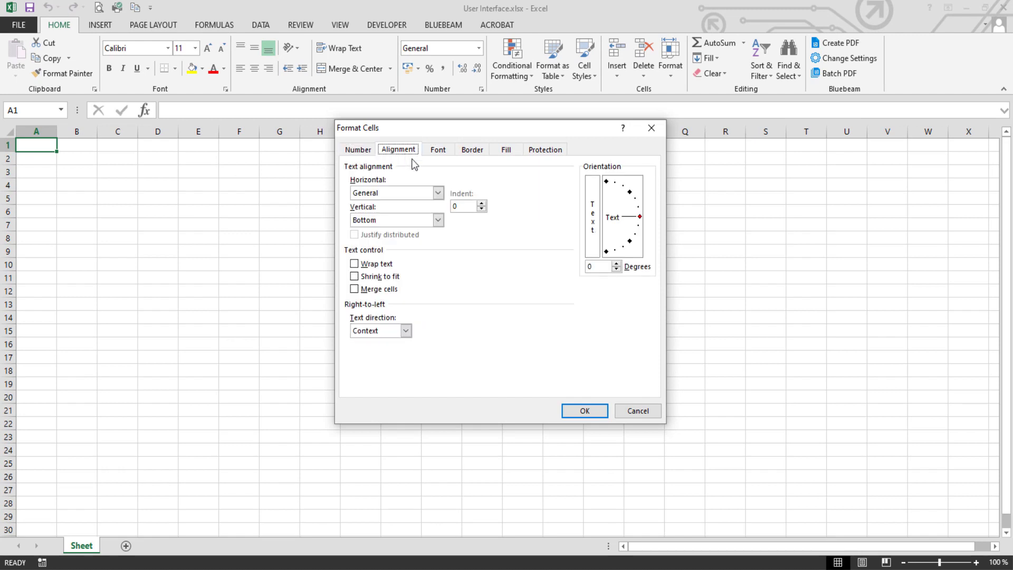
left_click(585, 411)
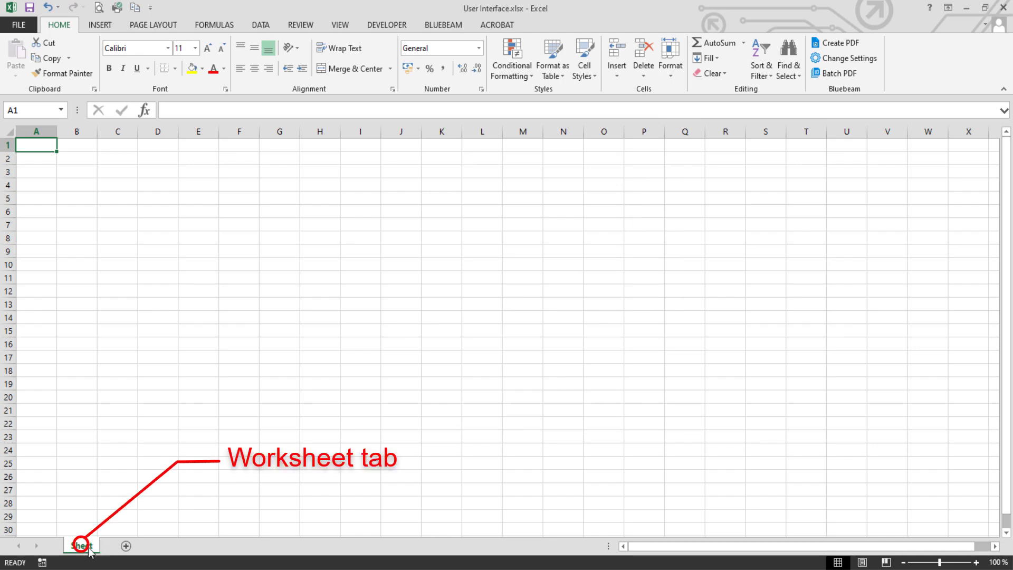
Add Sheet2 and Sheet3, copy Sheet3 to the end as Sheet3 (2), and reorder the tabs.
left_click(125, 546)
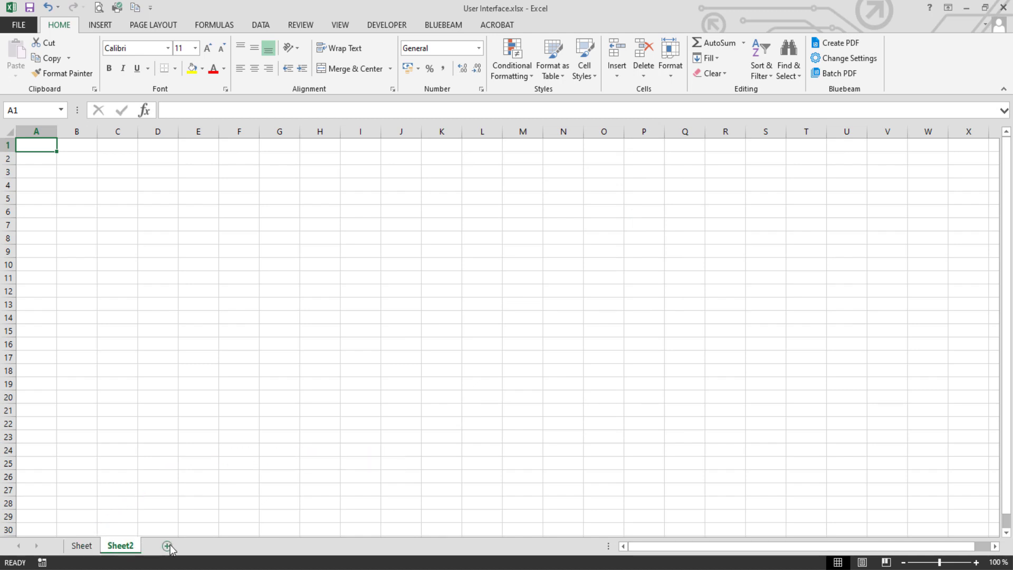
left_click(167, 546)
right_click(156, 547)
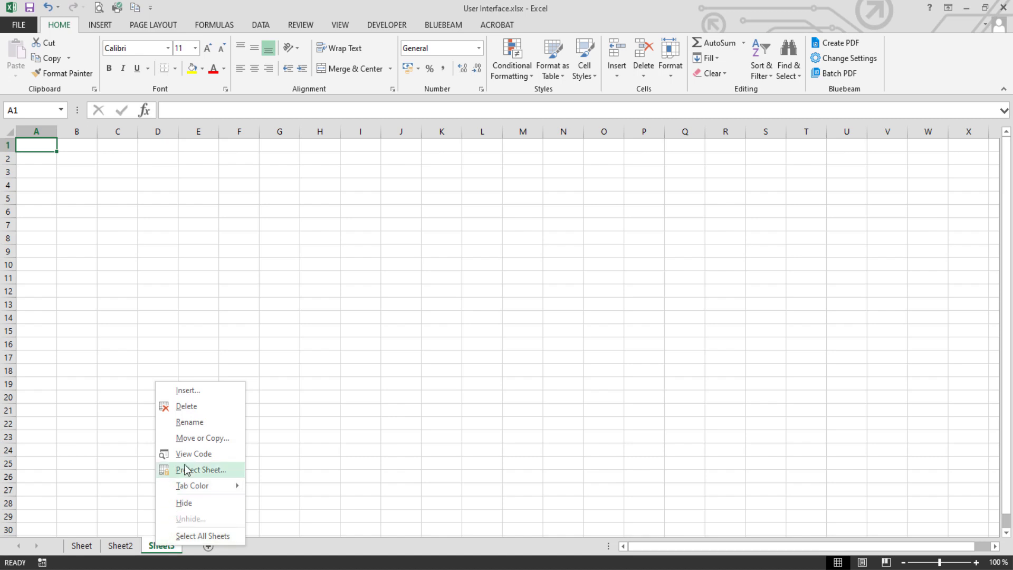
left_click(190, 438)
left_click(105, 486)
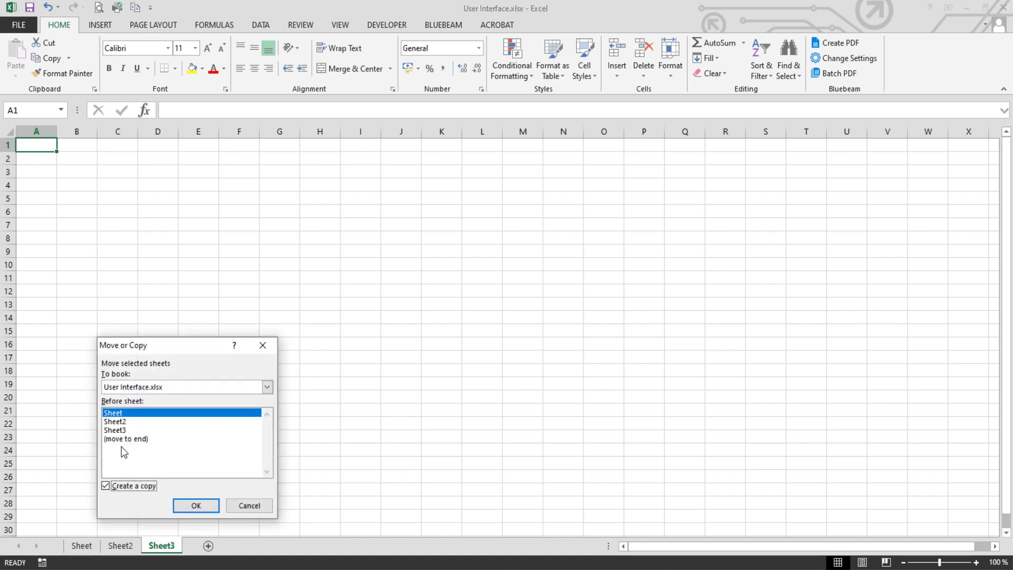
left_click(127, 439)
left_click(195, 504)
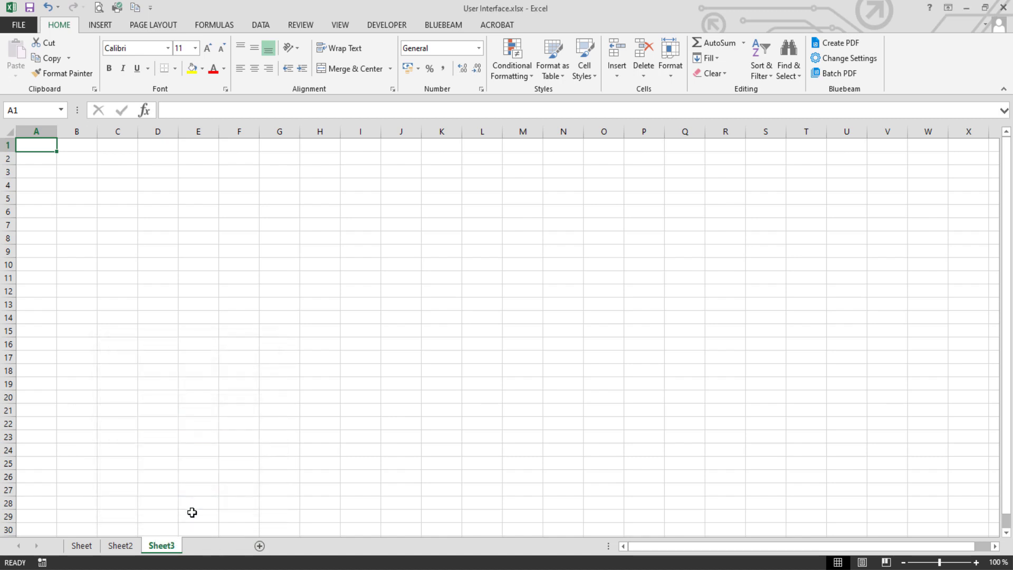
mouse_move(127, 546)
left_mouse_down()
mouse_move(198, 547)
mouse_move(120, 547)
left_mouse_up()
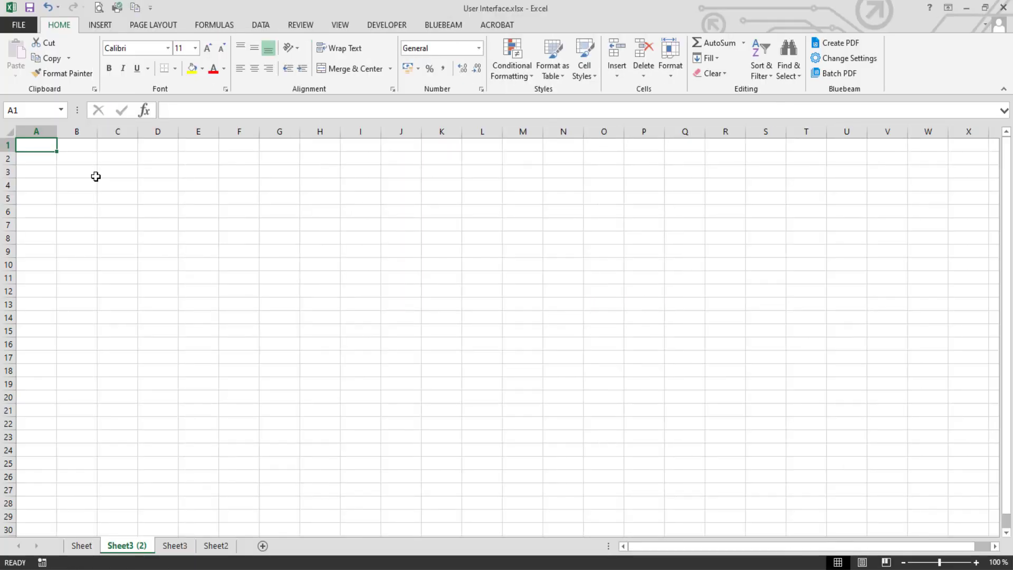
Move the active cell through B1, C1 and C2 and back to A1 with the arrow keys.
key("Right")
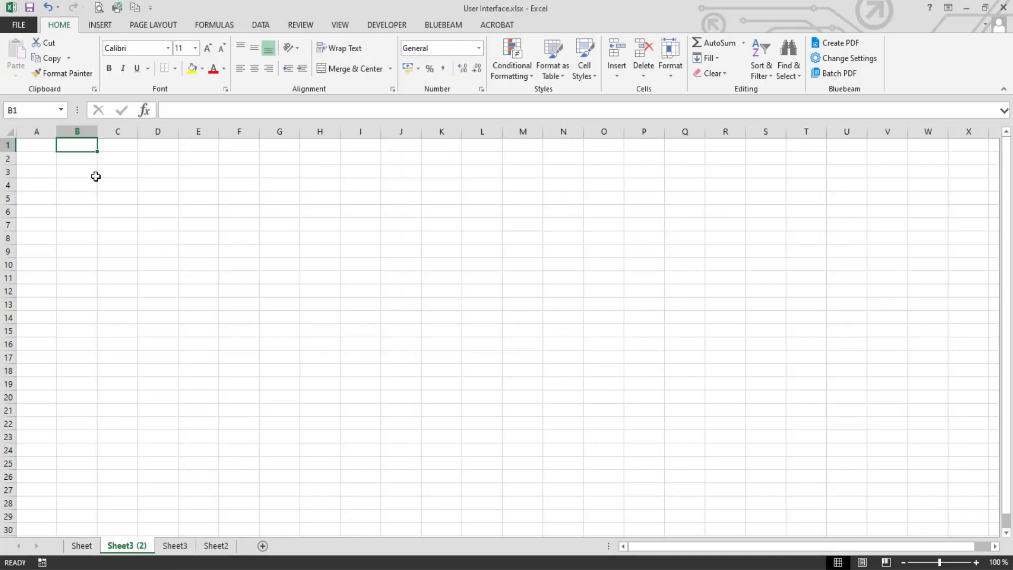
key("Right")
key("Down")
key("Down")
key("Down")
key("Left")
key("Left")
key("Up")
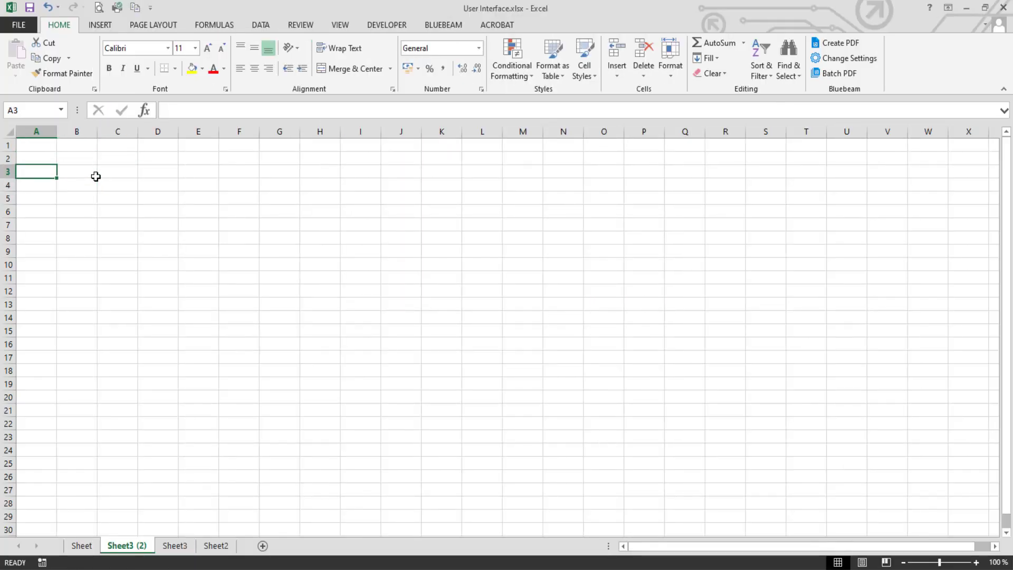
key("Up")
key("Up")
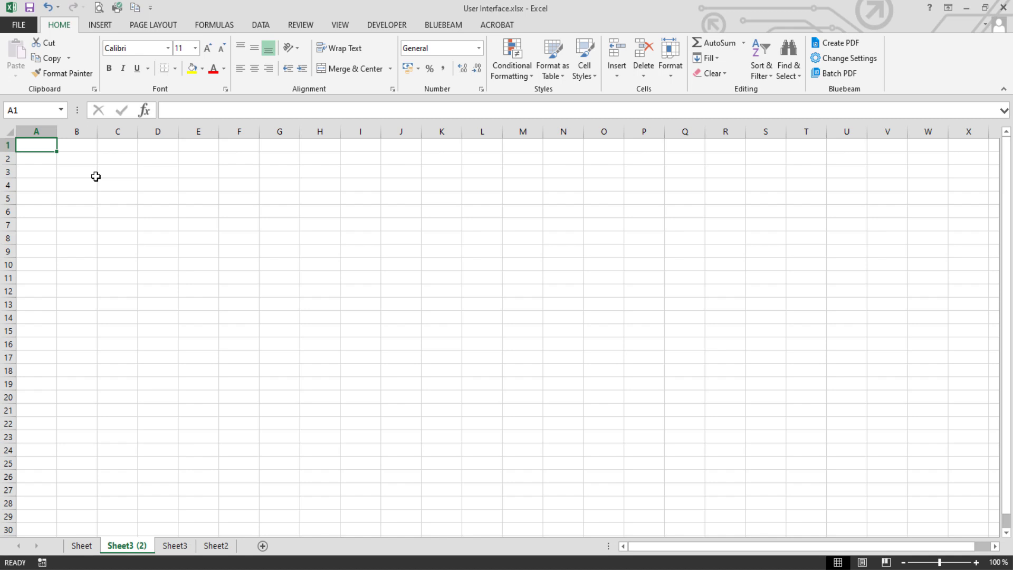
Select all of column C, then all of row 3, then cell A1.
left_click(117, 131)
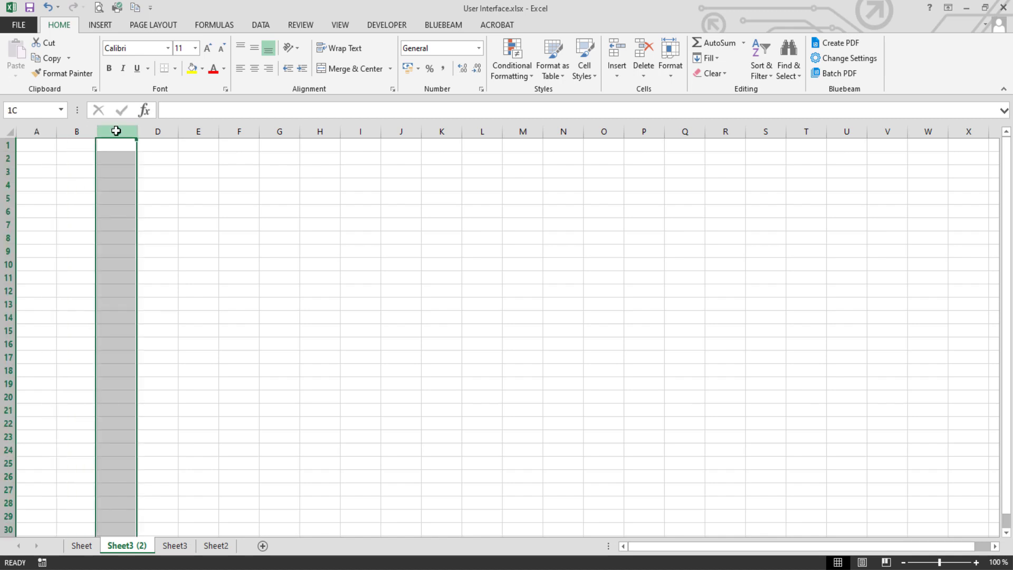
left_click(5, 172)
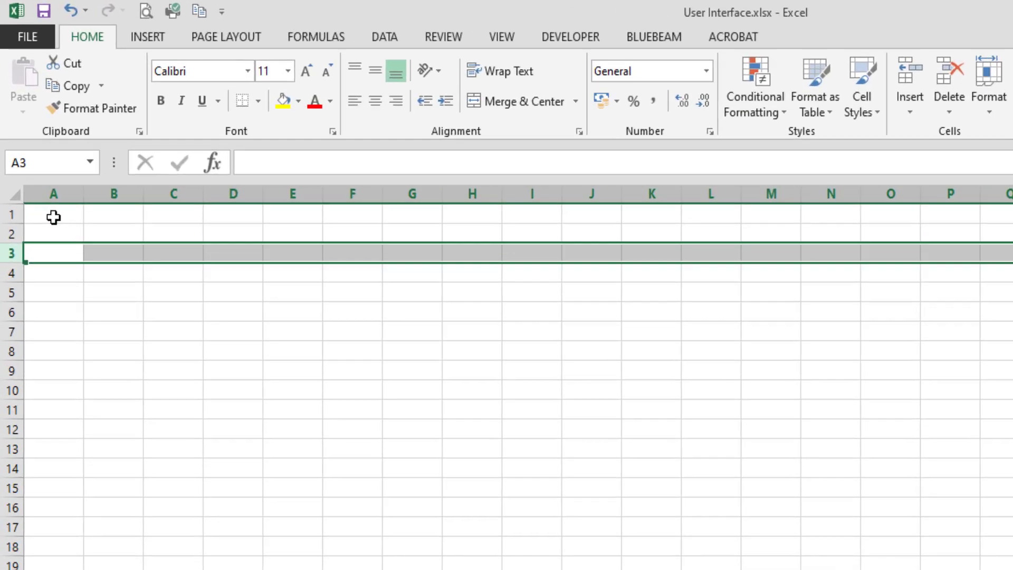
left_click(53, 217)
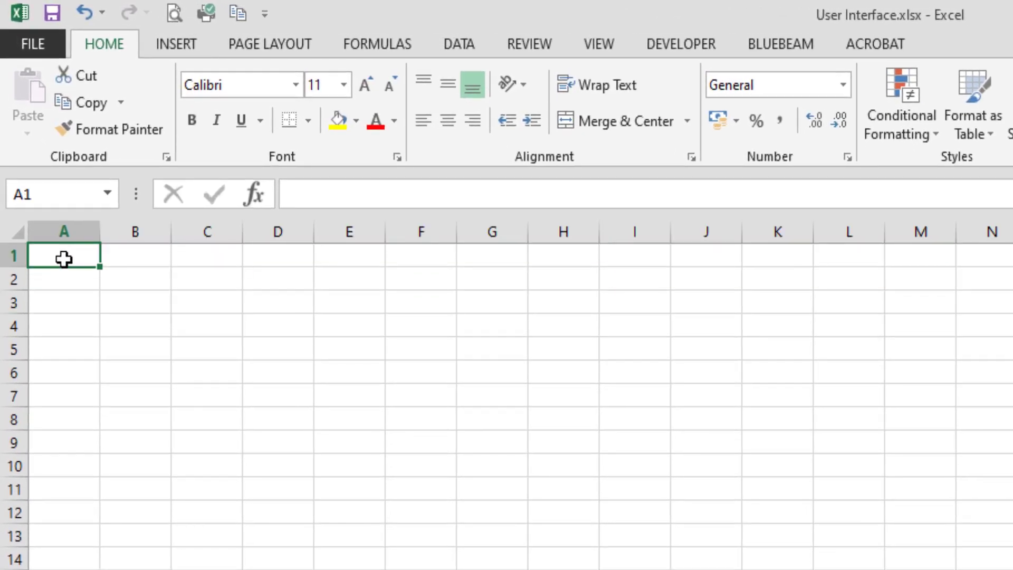
Enter 16384 in A1 and 1048576 in B1.
type("16384")
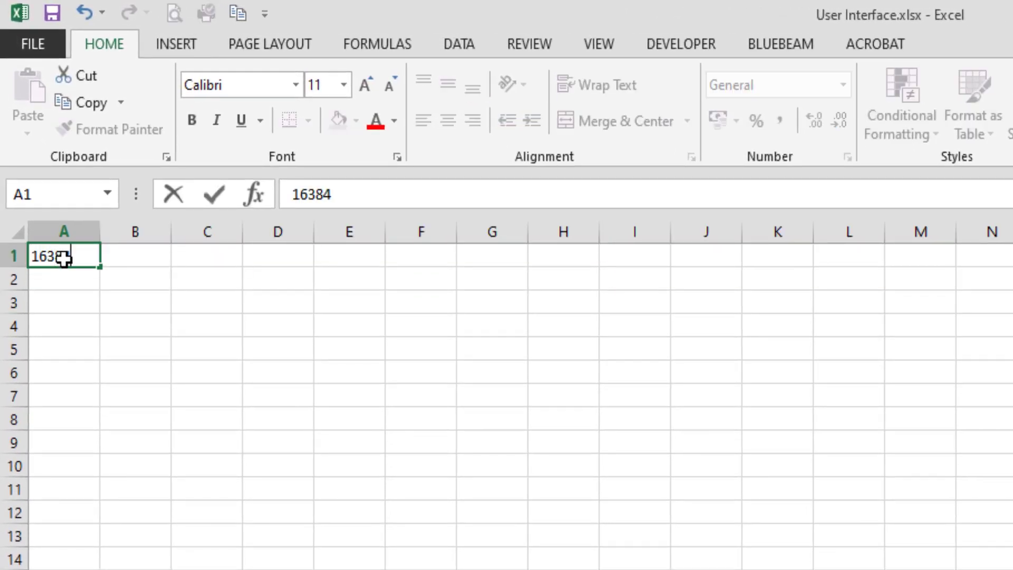
key("Tab")
type("1")
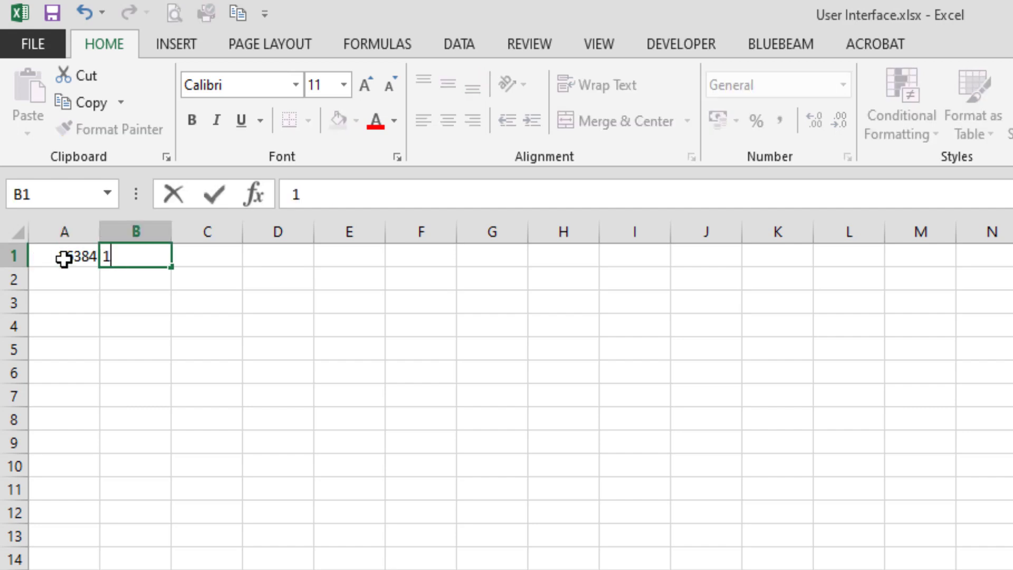
type("048576")
key("Tab")
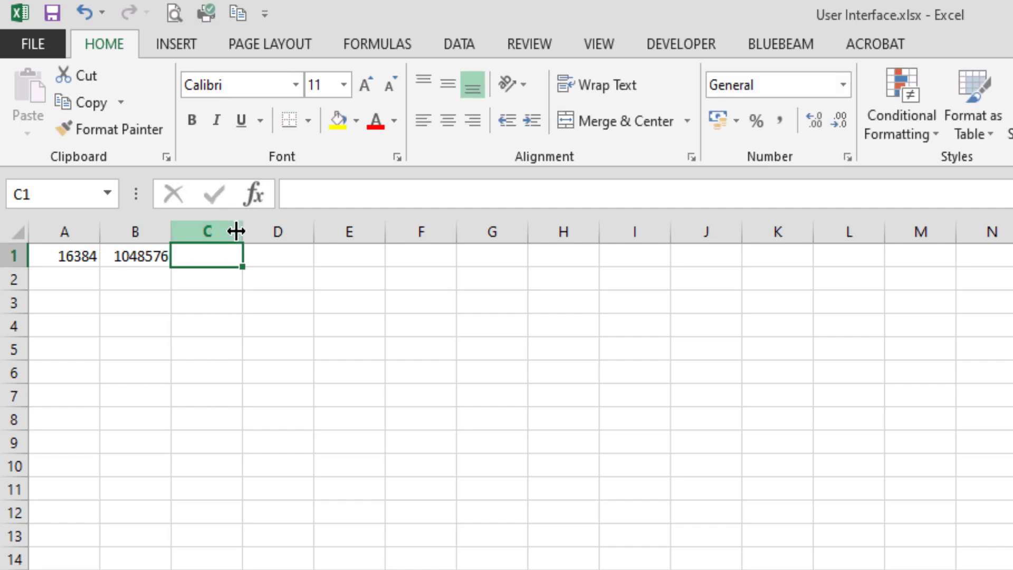
Widen column C and enter the formula =A1*B1 in C1.
left_click_drag(242, 231, 344, 232)
type("=")
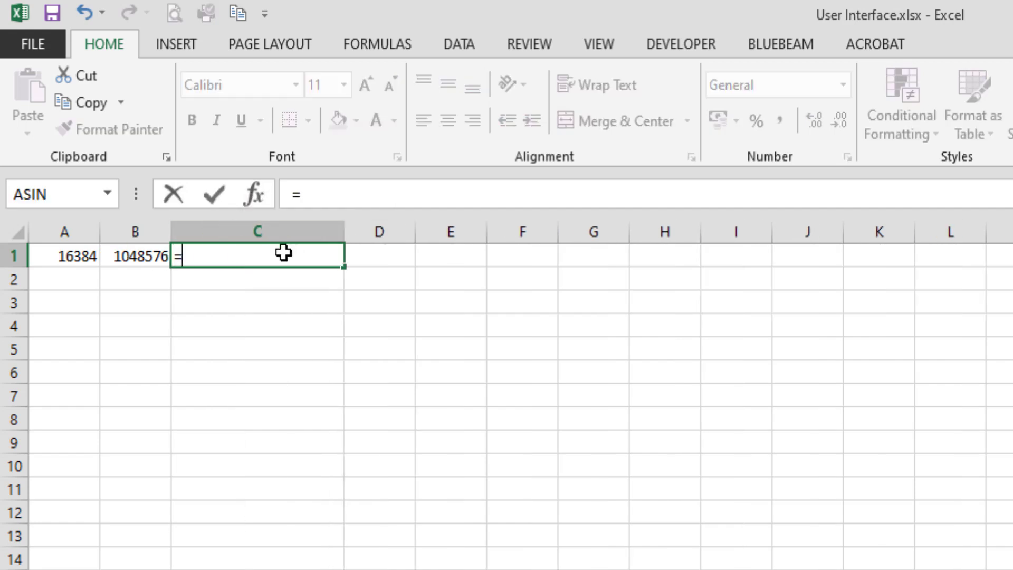
key("Left")
key("Left")
type("*")
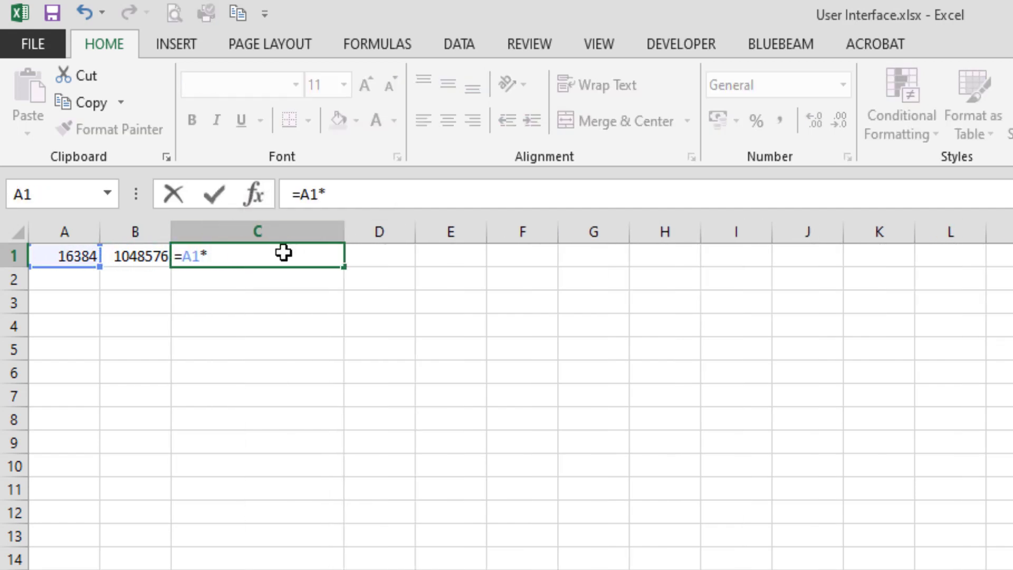
key("Left")
key("ctrl+Return")
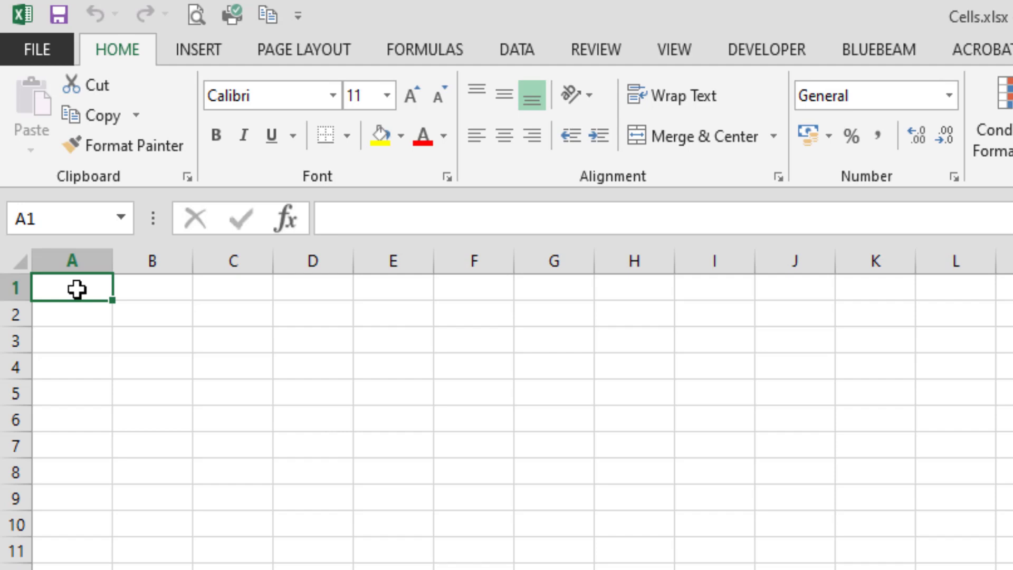
Move around the sheet with the arrow keys and return to cell A1.
key("Right")
key("Right")
key("Right")
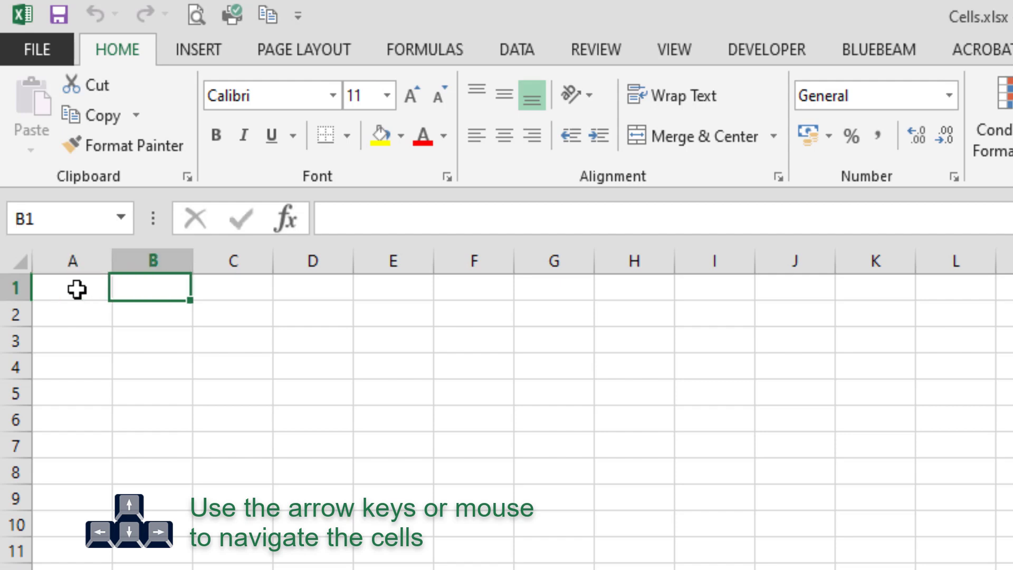
key("Down")
key("Down")
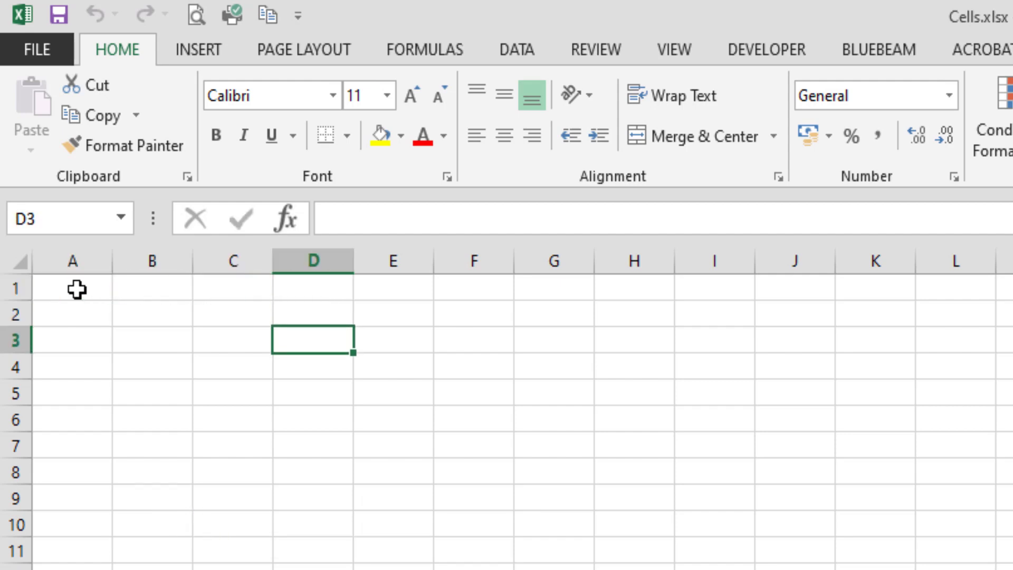
key("Left")
key("Left")
key("Left")
key("Up")
key("Up")
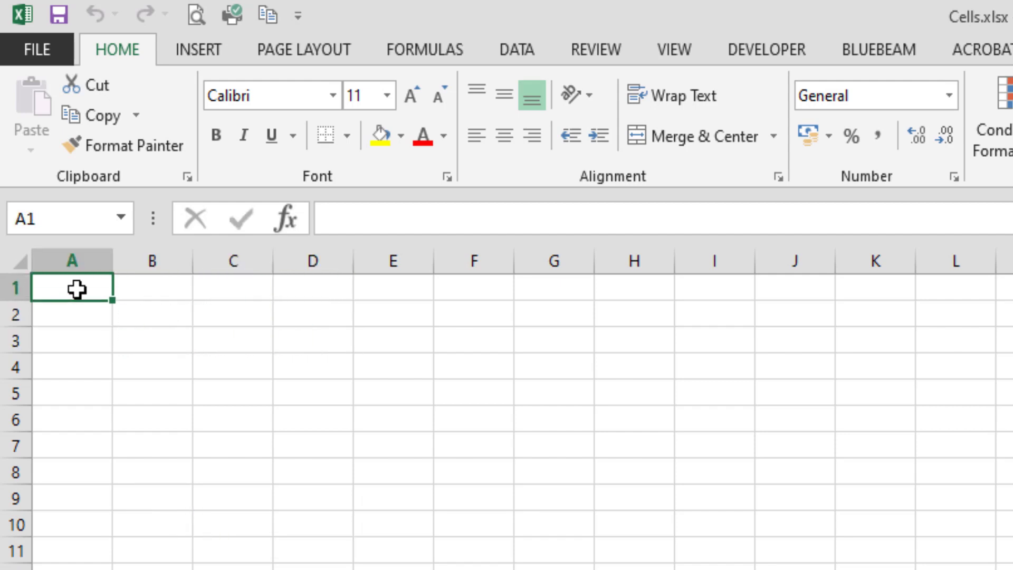
key("Down")
key("Down")
key("Down")
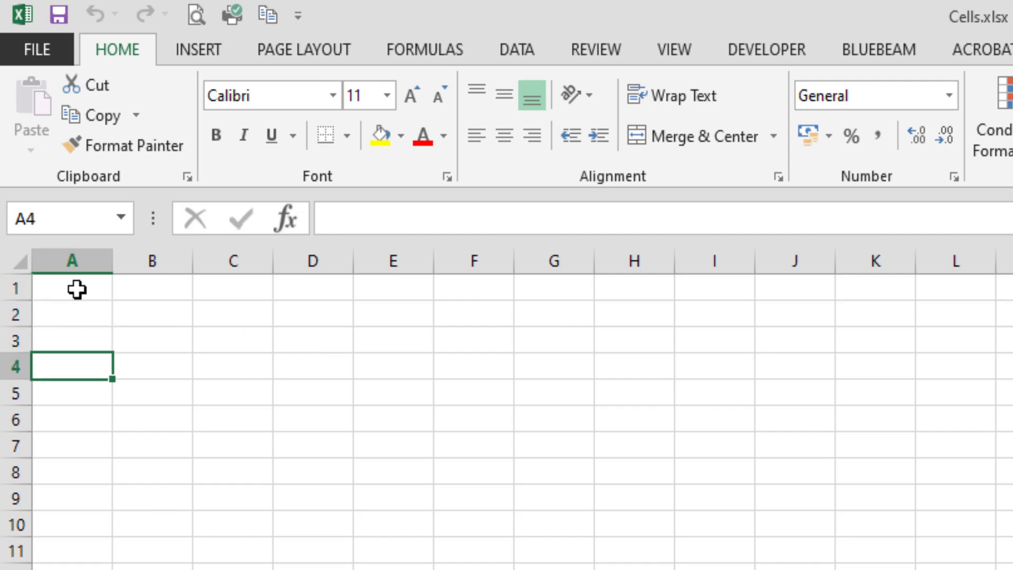
key("Right")
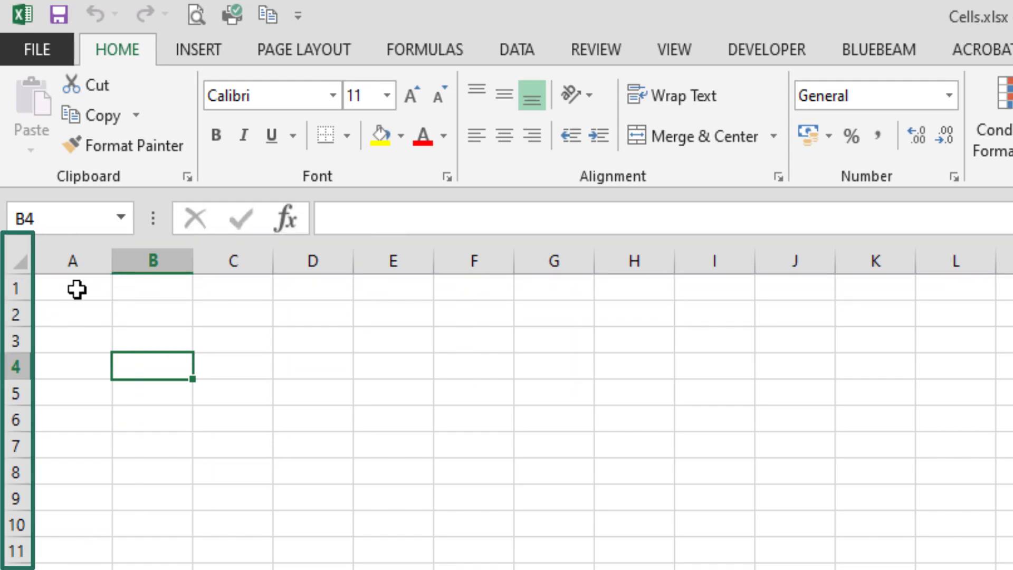
key("Up")
key("Up")
key("Up")
key("Left")
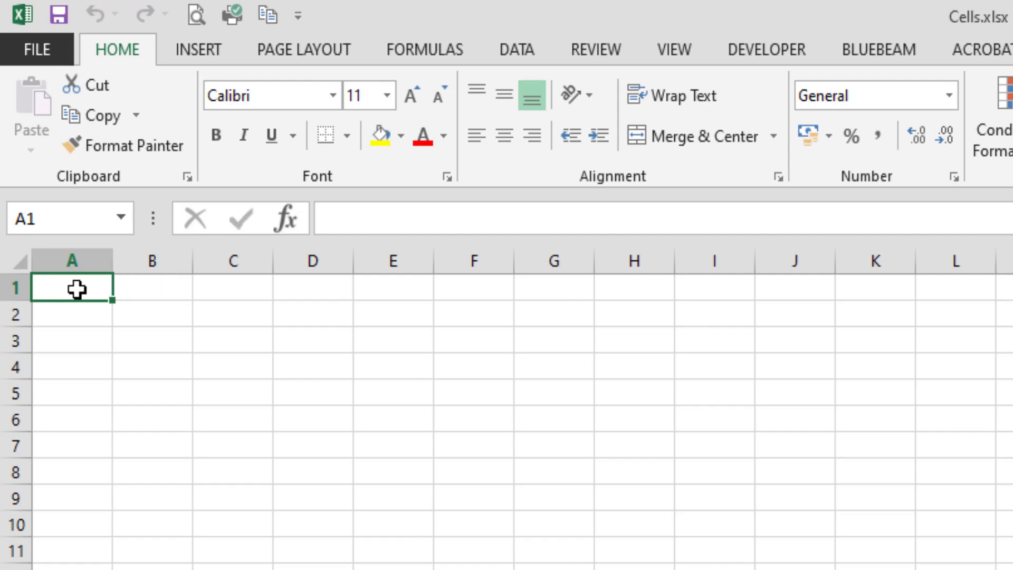
Enter abc in A1 and 123 in A2, then compare the two cells.
type("abc")
key("Return")
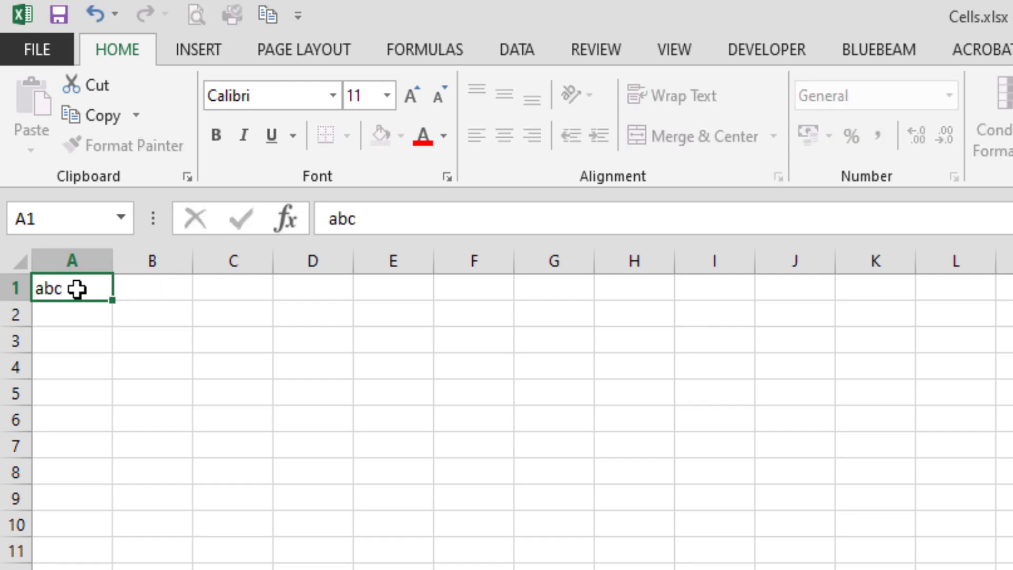
type("123")
key("Return")
left_click(77, 314)
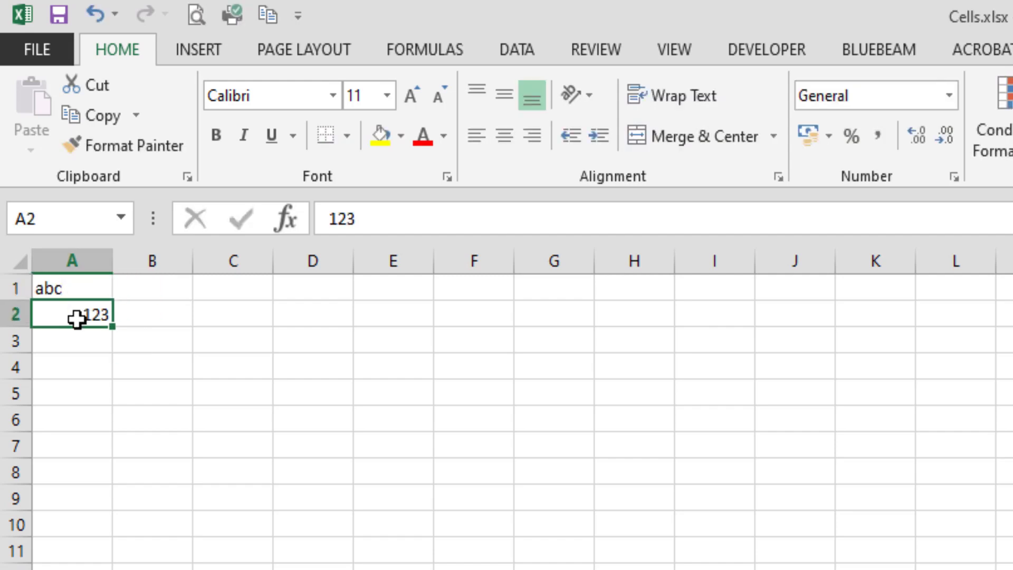
left_click(62, 285)
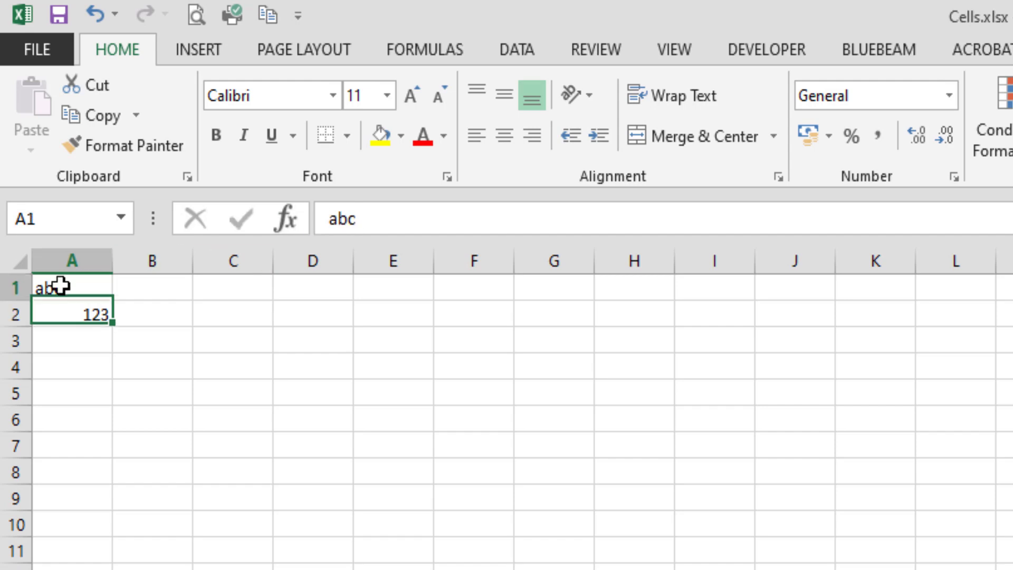
left_click(93, 316)
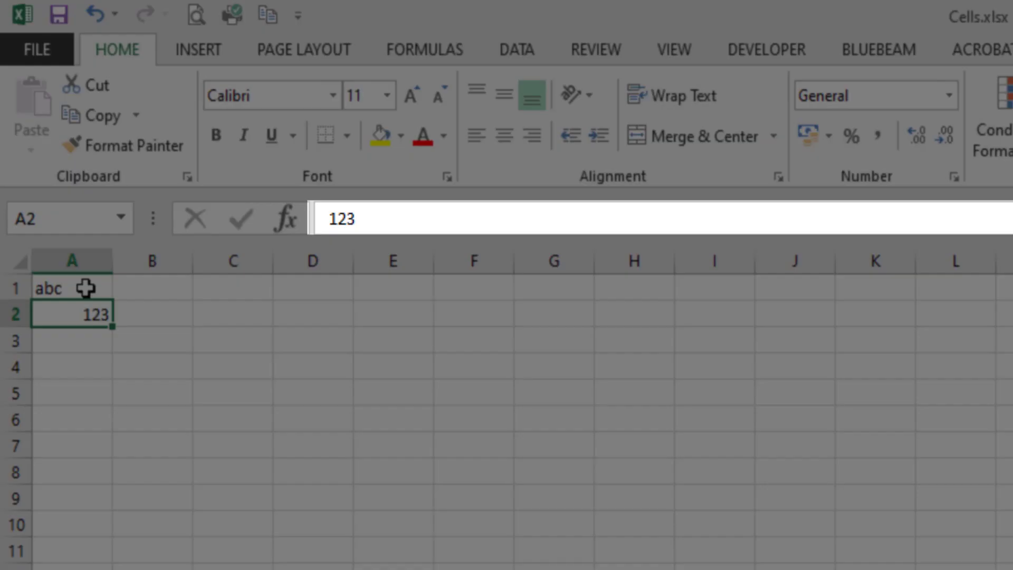
left_click(85, 288)
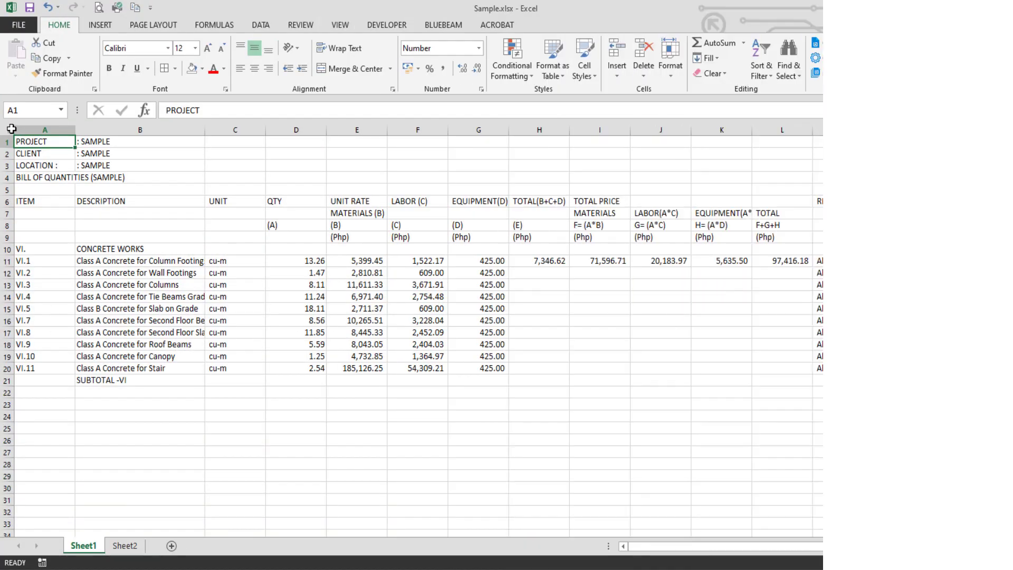
Set the font of the whole sheet to Arial.
left_click(9, 130)
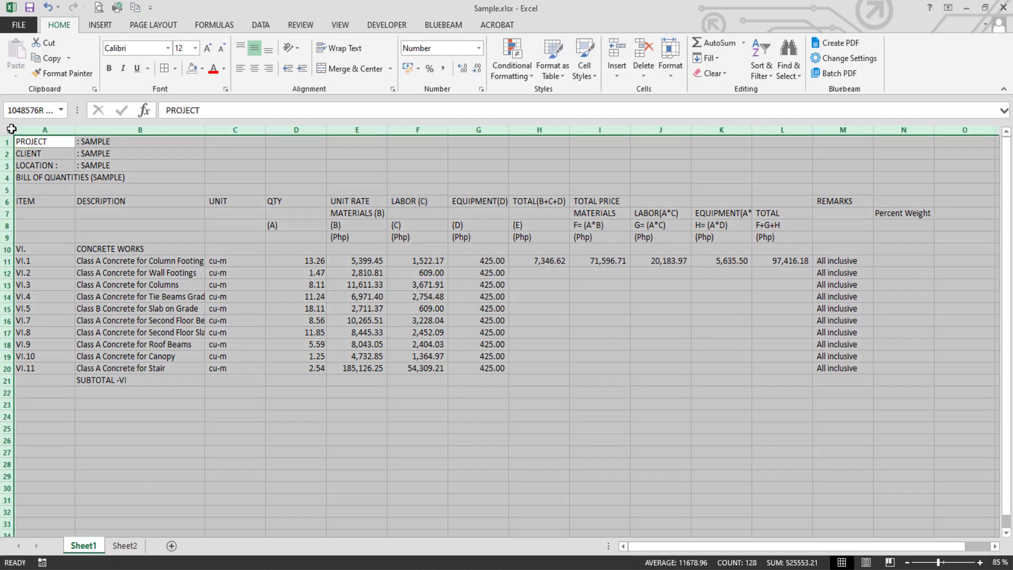
left_click(169, 48)
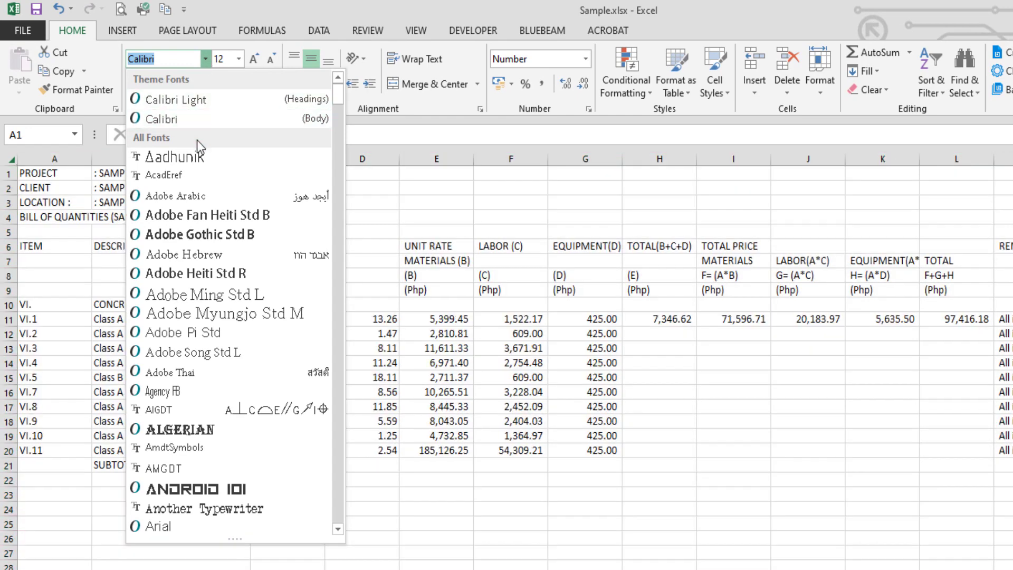
scroll(205, 351, "down", 1)
left_click(182, 471)
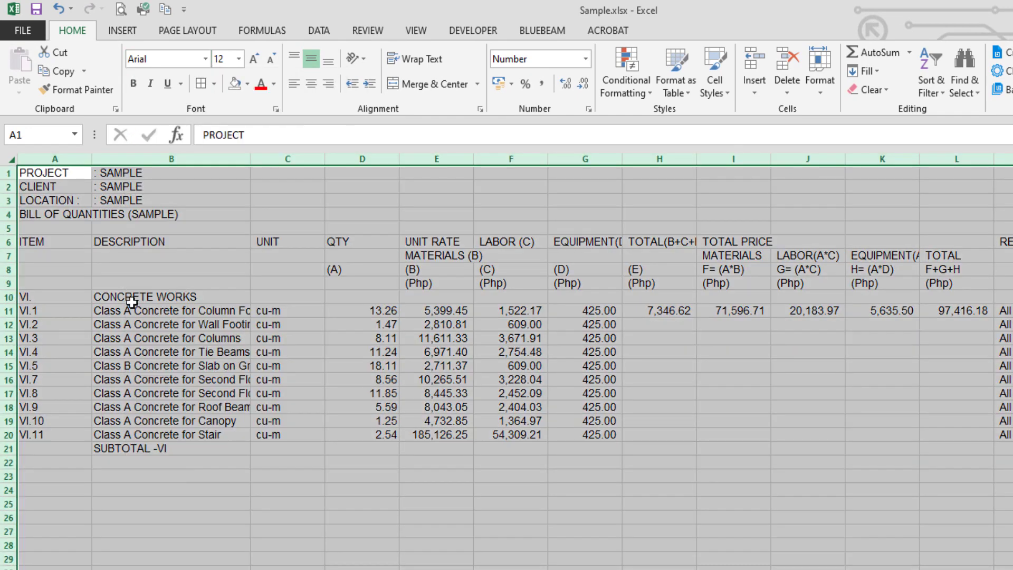
Bold the title rows 1–4 and the header rows 6–9.
left_click_drag(8, 172, 8, 286)
left_click(135, 85)
left_click(134, 83)
left_click(148, 259)
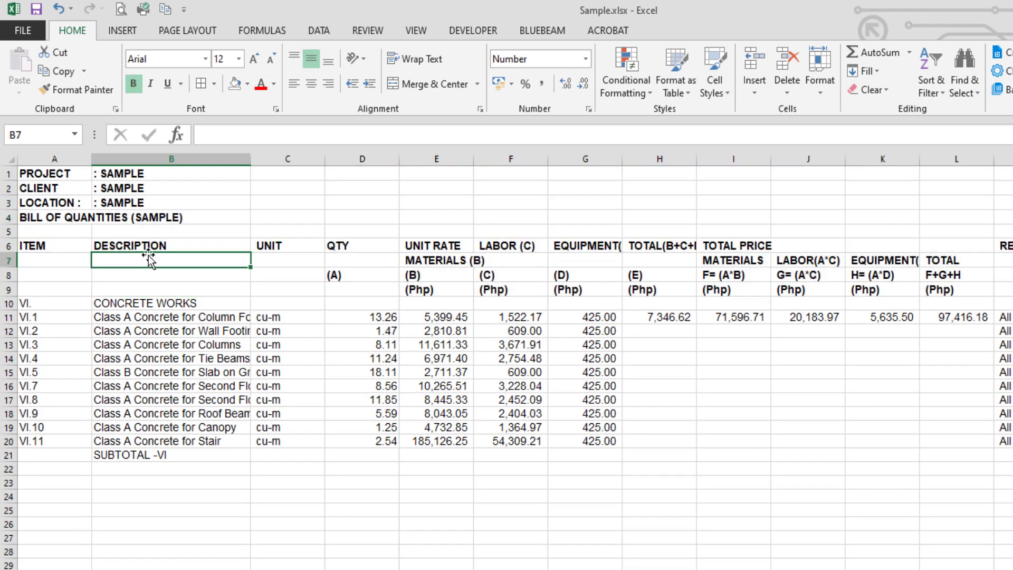
Give every cell in the table A6:M21 All Borders gridlines.
left_click(55, 243)
left_click_drag(56, 245, 1002, 454)
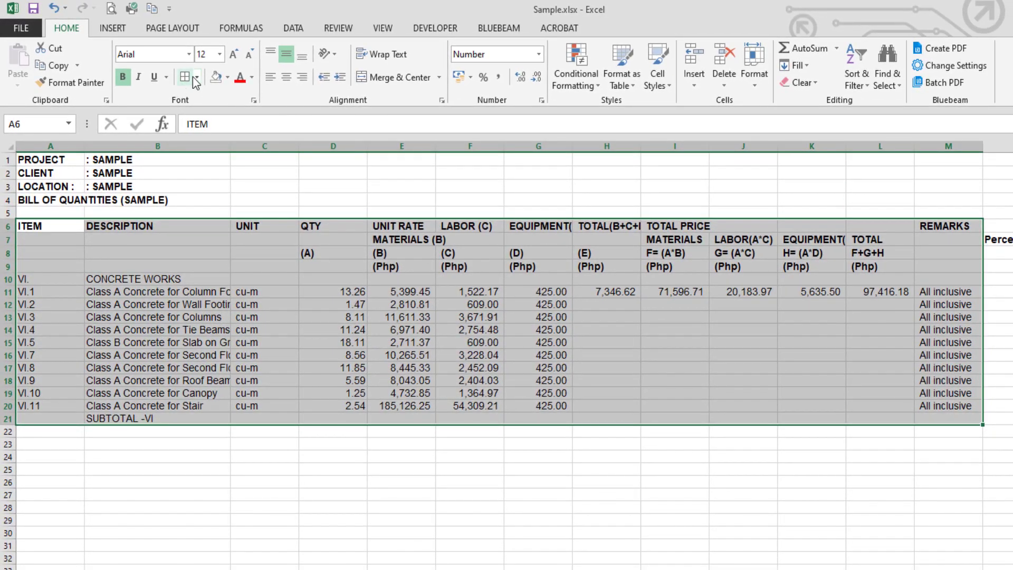
left_click(196, 79)
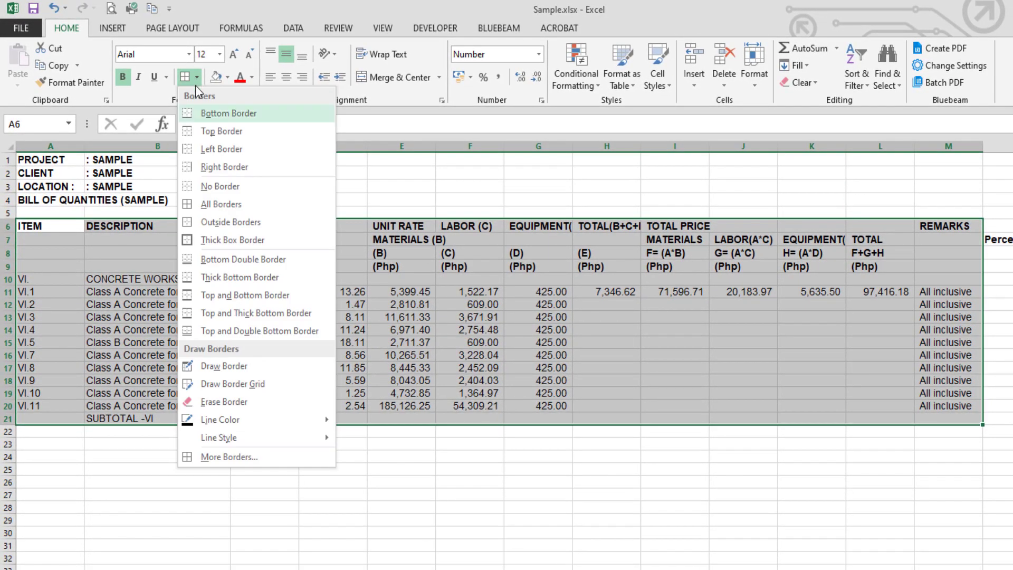
left_click(224, 204)
Add a medium thick left, right, top and bottom outline to A6:M21 via More Borders.
left_click(196, 77)
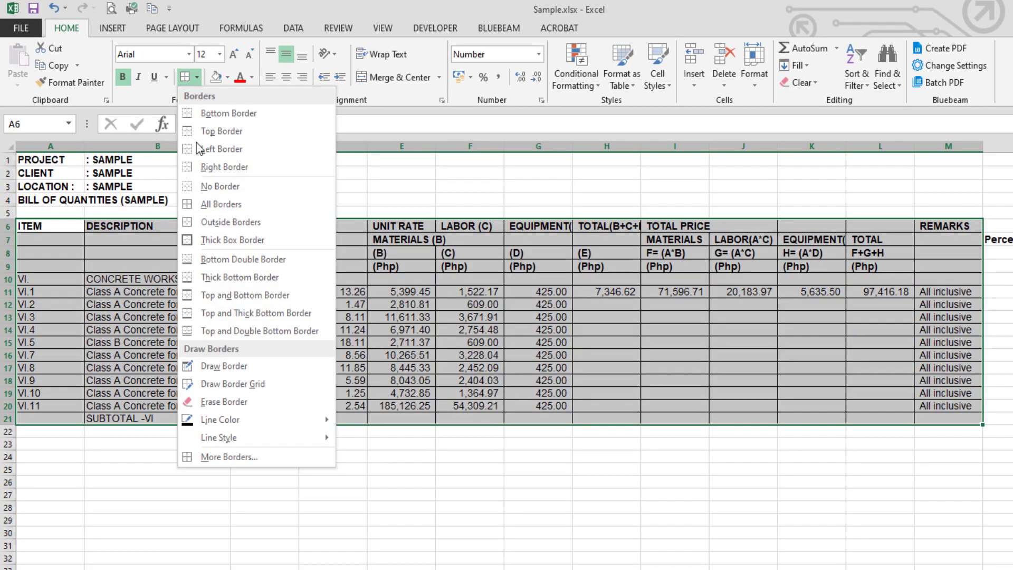
left_click(237, 457)
left_click(460, 264)
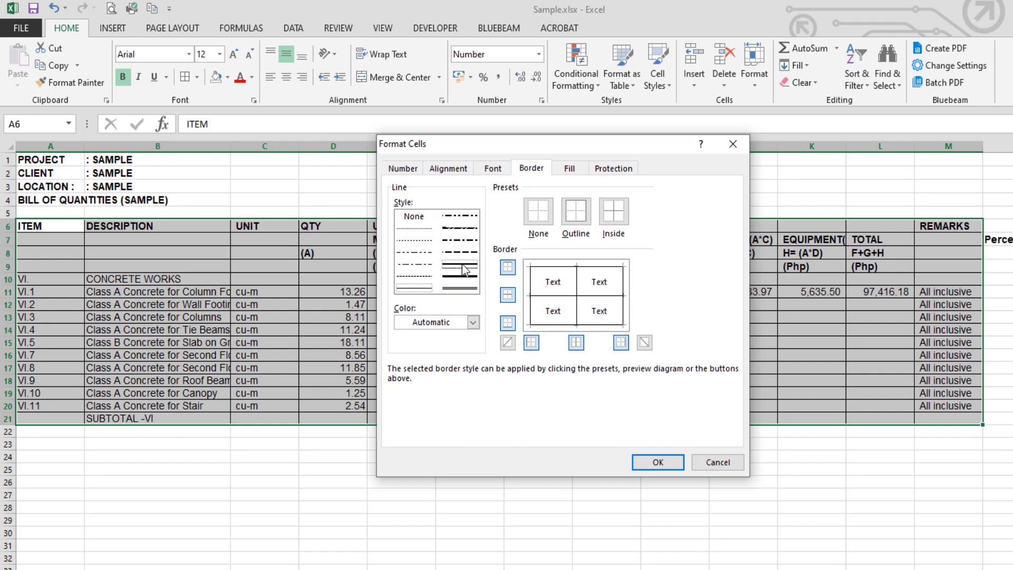
left_click(530, 288)
left_click(625, 287)
left_click(610, 267)
left_click(611, 323)
left_click(658, 462)
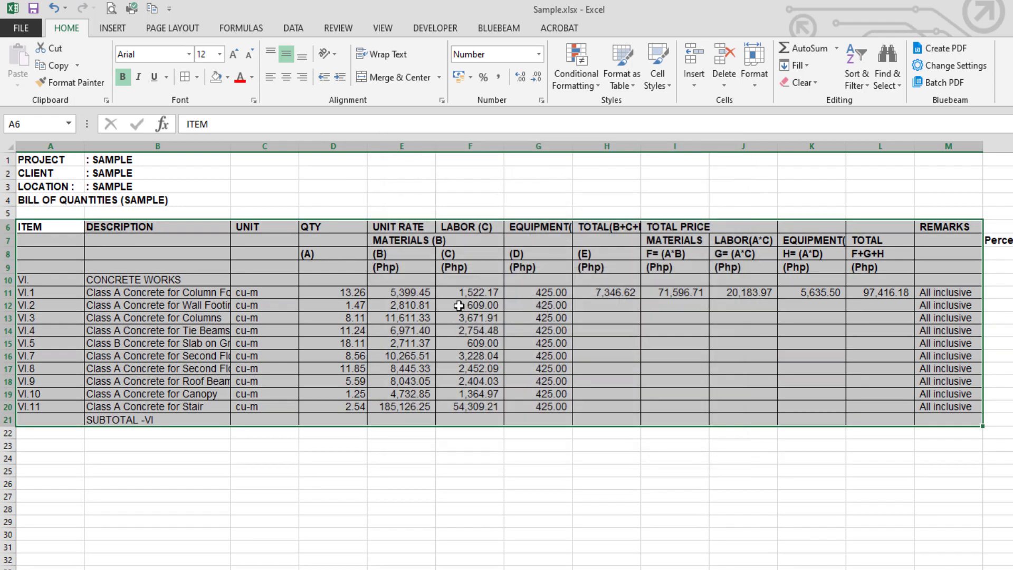
left_click(401, 293)
Select the header block A6:M9 and open the fill colour choices.
left_click(50, 227)
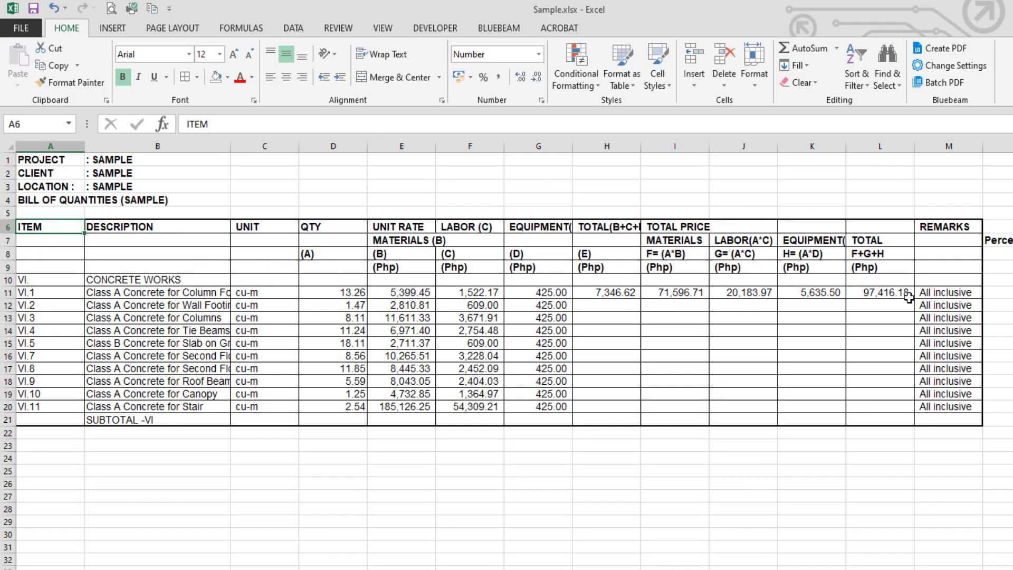
left_click(955, 267, "shift")
left_click(225, 79)
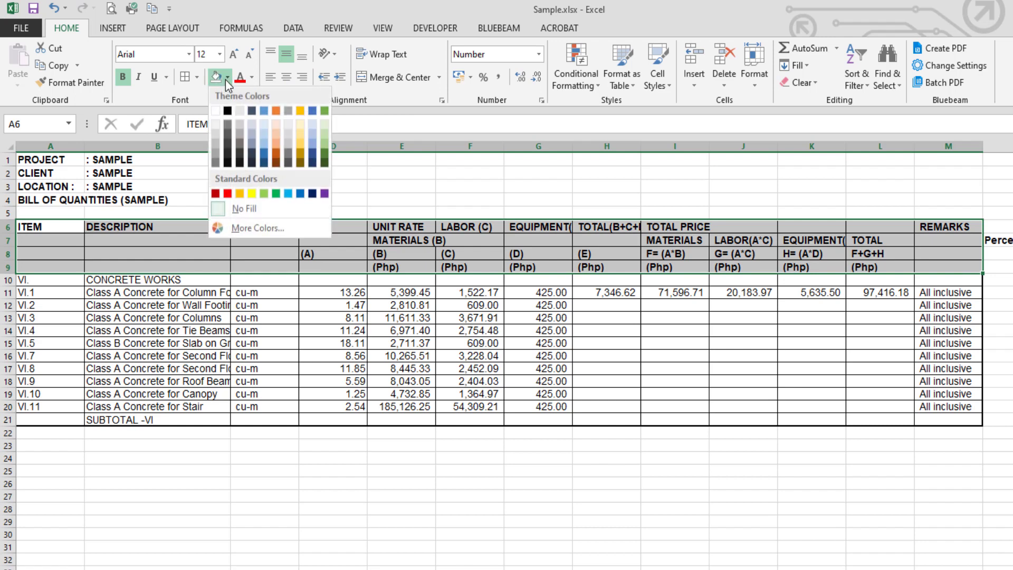
Give the header block A6:M9 light blue fill, white text and centred alignment.
left_click(265, 144)
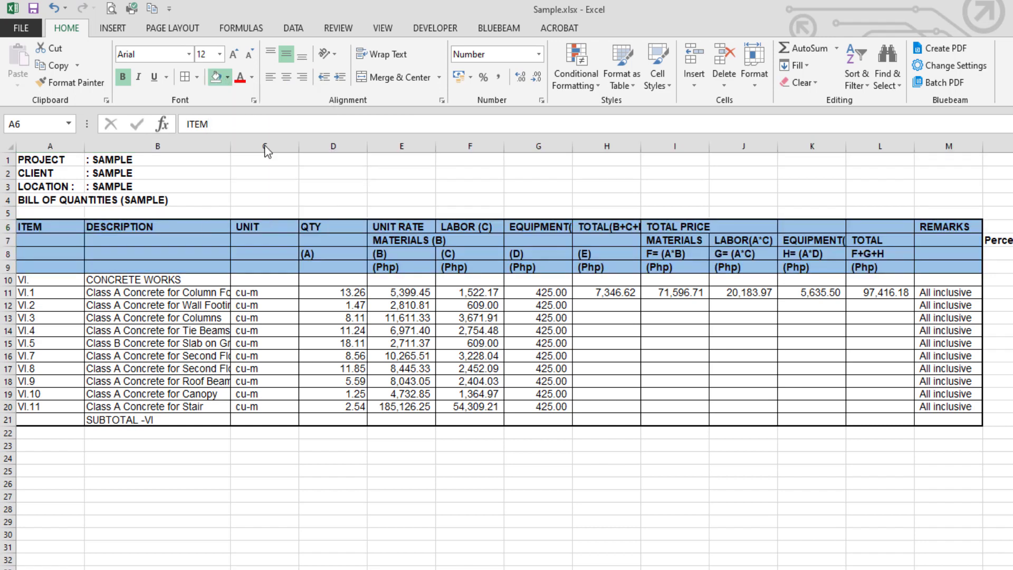
left_click(253, 77)
left_click(247, 133)
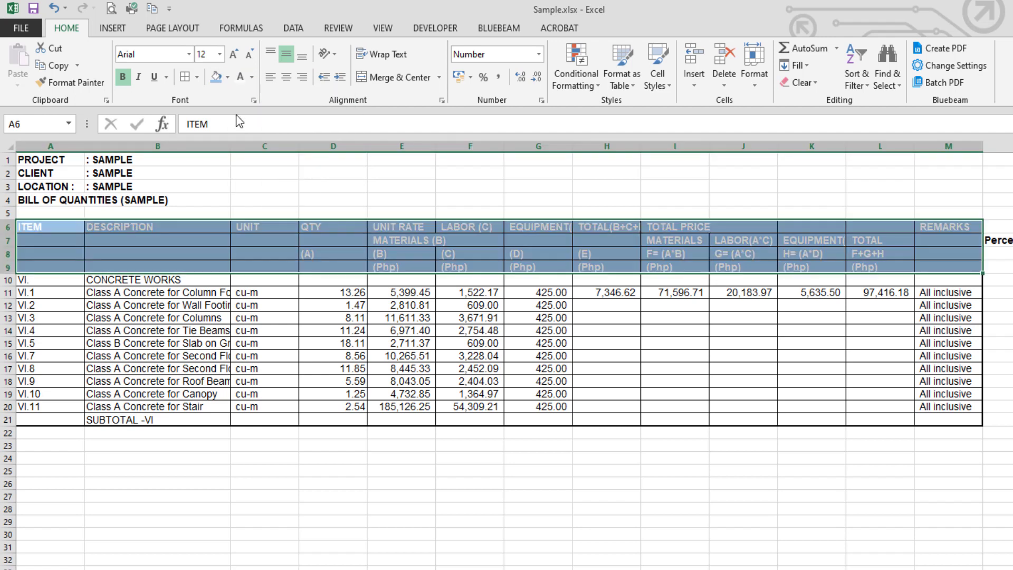
left_click(331, 253)
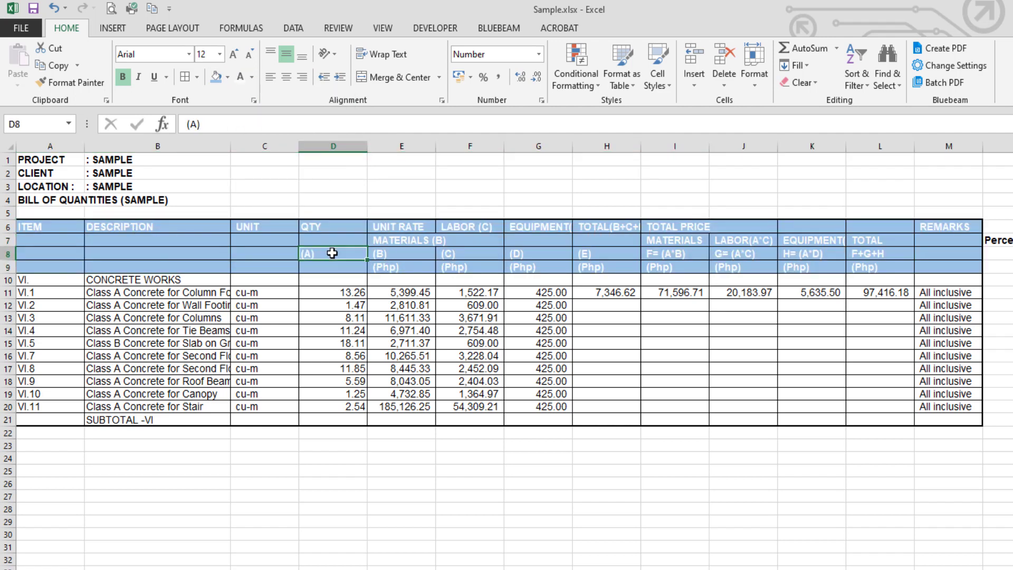
left_click(39, 224)
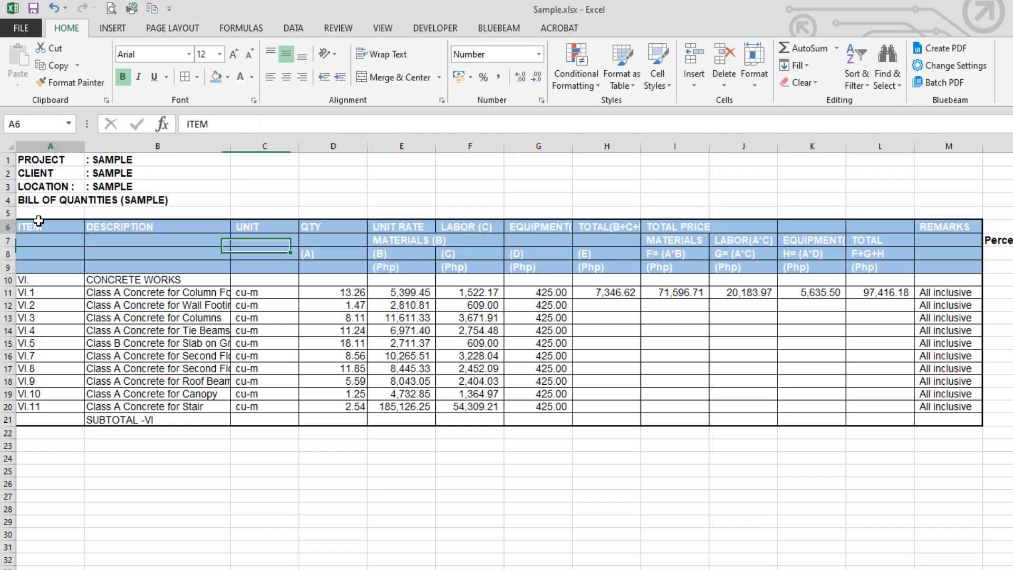
left_click(965, 269, "shift")
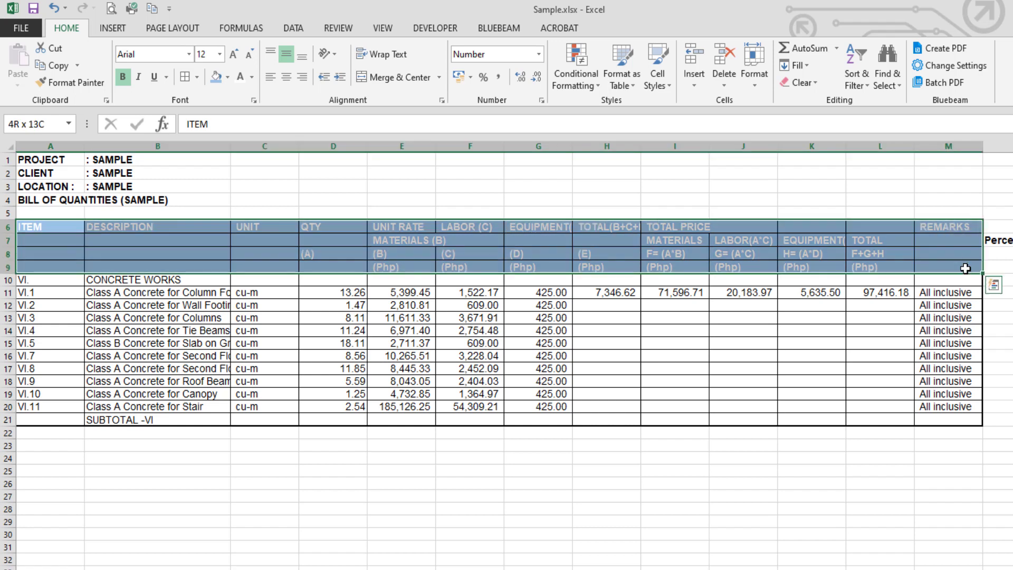
left_click(288, 78)
Merge A6:A9, B6:B9 and C6:C9, plus QTY in D6:D7 and (A) in D8:D9.
left_click_drag(81, 222, 53, 266)
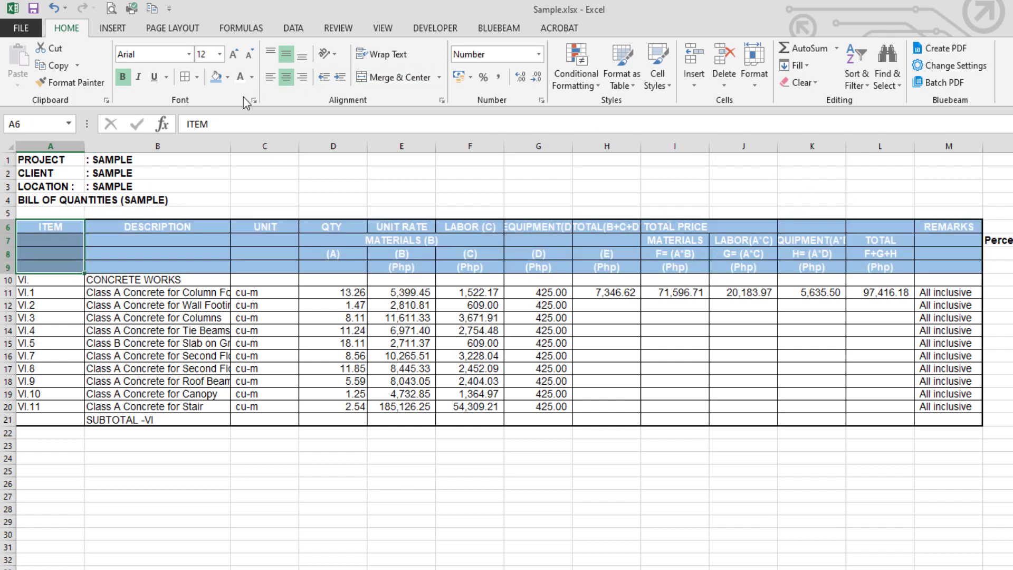
left_click(440, 78)
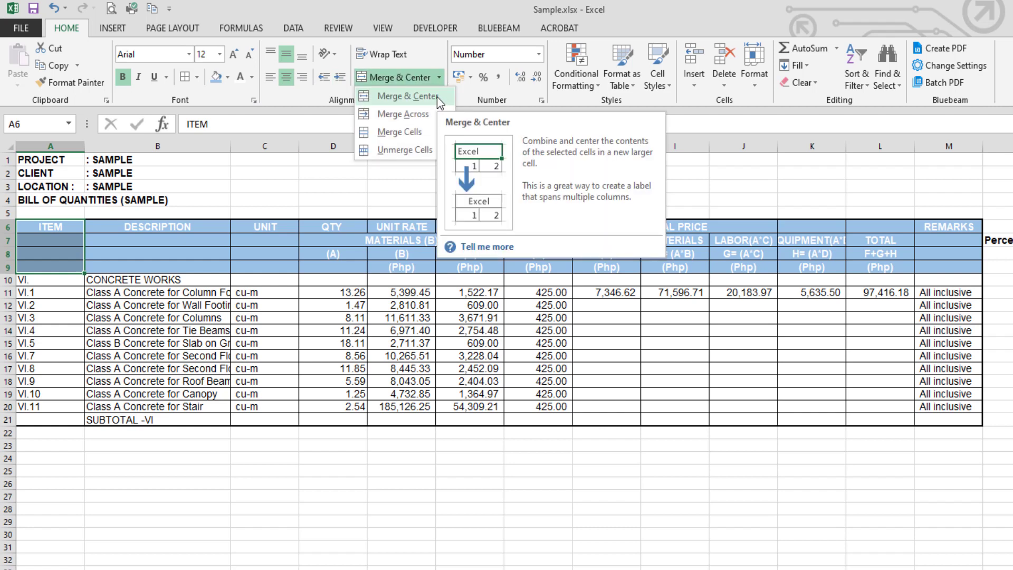
left_click(440, 101)
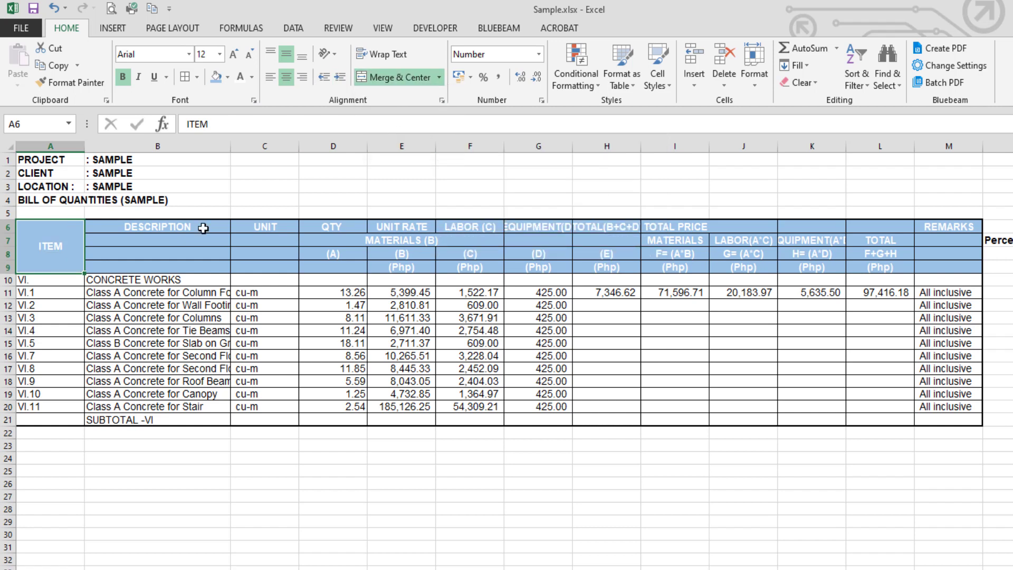
left_click_drag(201, 227, 201, 267)
left_click(400, 77)
left_click_drag(263, 226, 266, 266)
left_click(400, 77)
left_click_drag(333, 226, 353, 267)
left_click(400, 77)
left_click(399, 77)
left_click(491, 241)
left_click(413, 243)
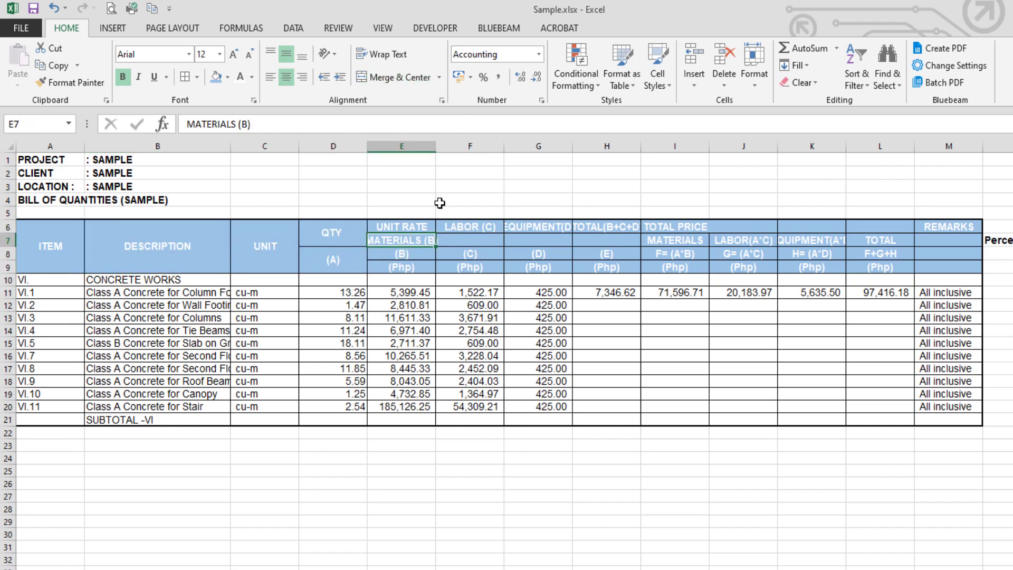
Widen the DESCRIPTION column to fit descriptions and give columns C to L one width.
left_click(167, 294)
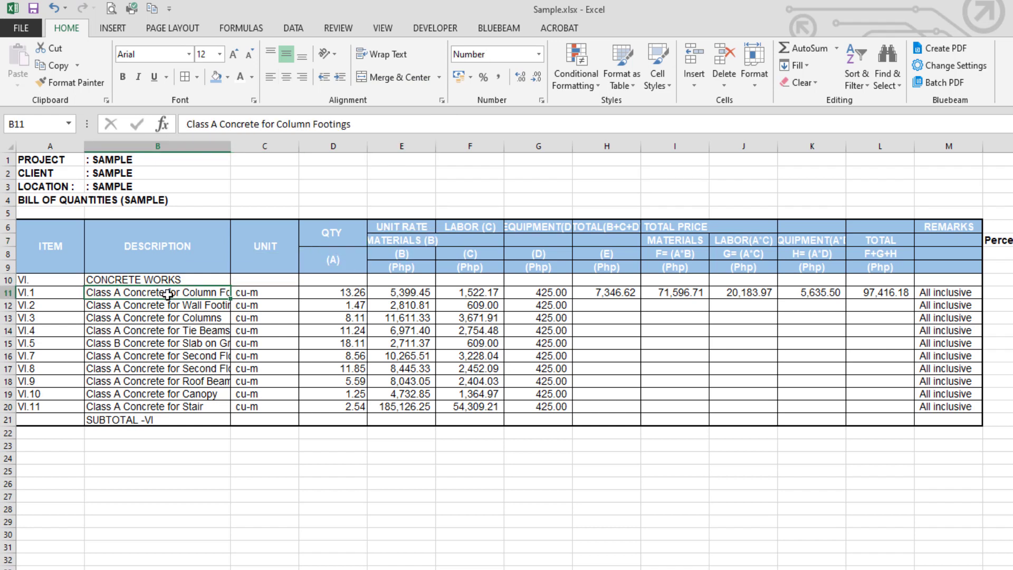
left_click(384, 54)
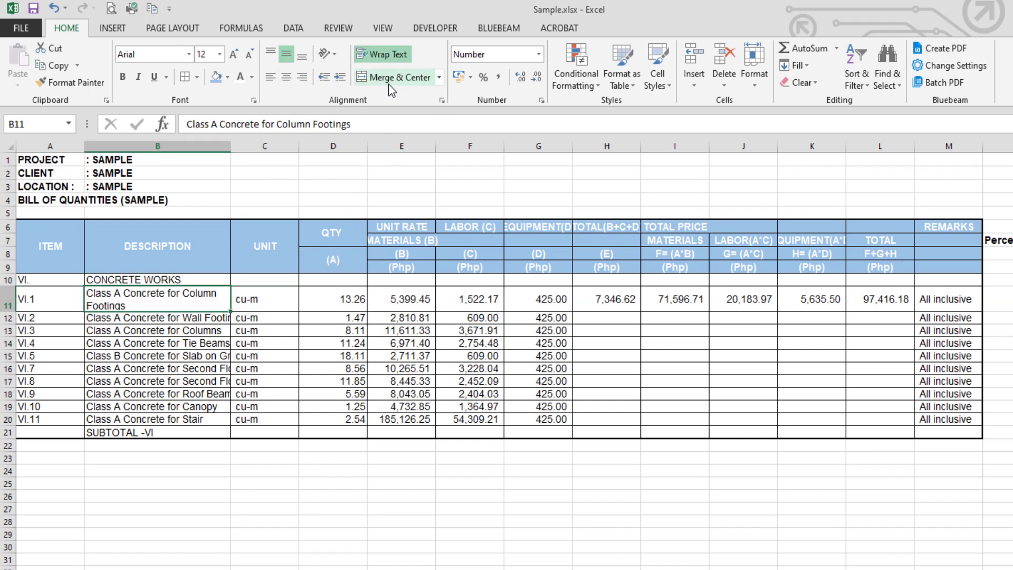
left_click(384, 54)
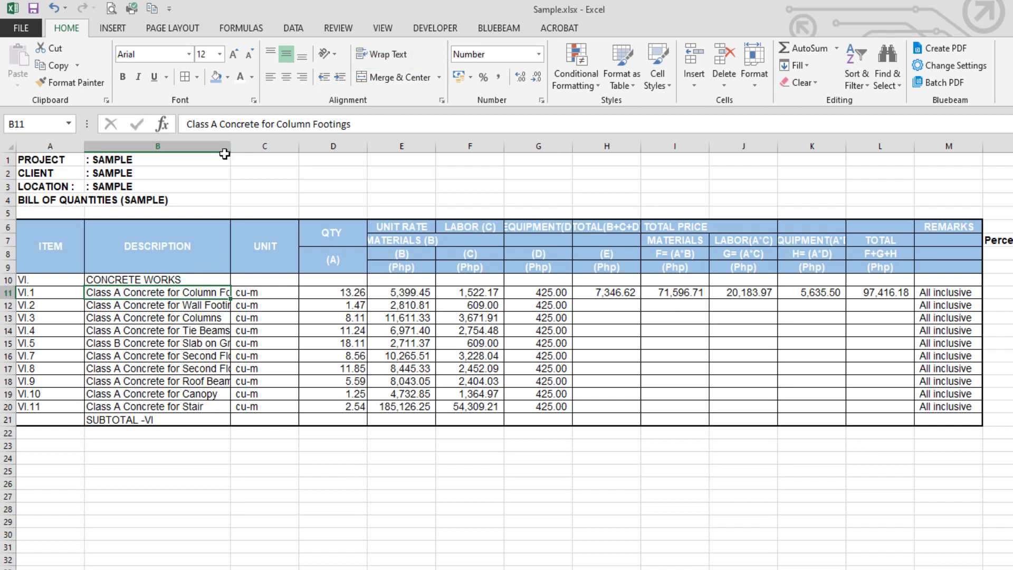
left_click(167, 148)
left_click_drag(231, 147, 321, 147)
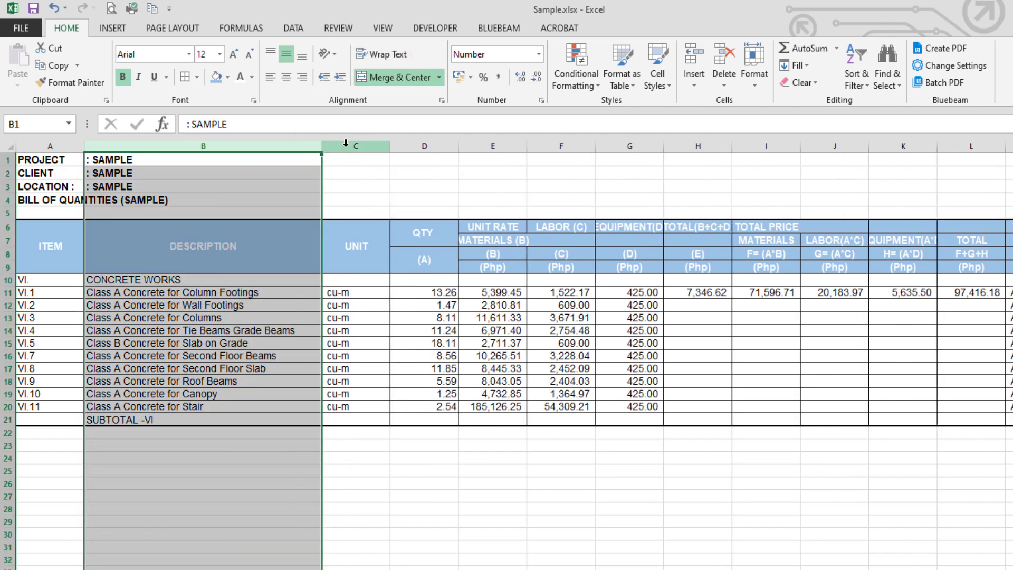
left_click(345, 143)
left_click(945, 143, "shift")
left_click_drag(937, 143, 907, 143)
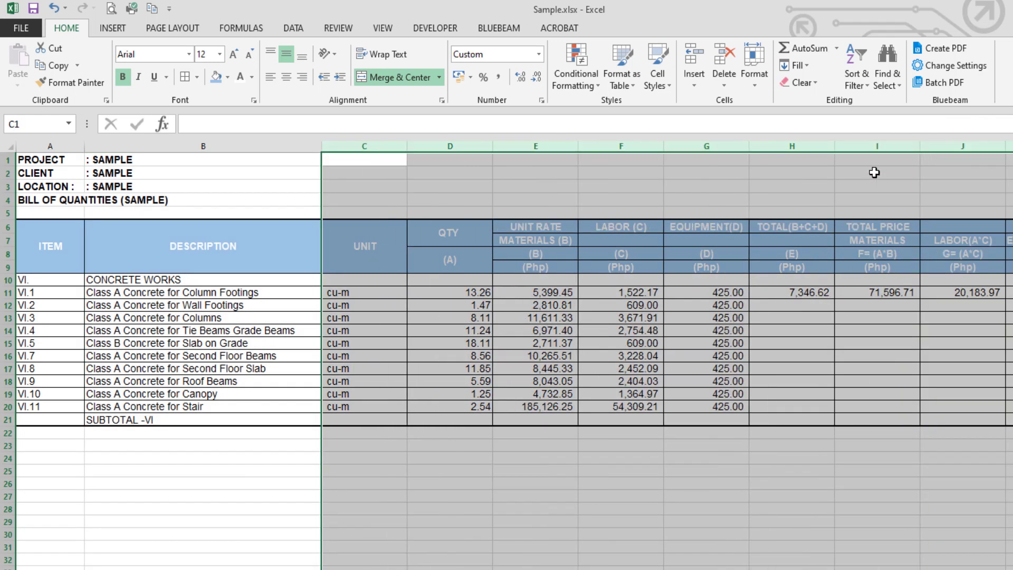
Set the row height of rows 10–21 to 25.
left_click(7, 279)
left_click(6, 420, "shift")
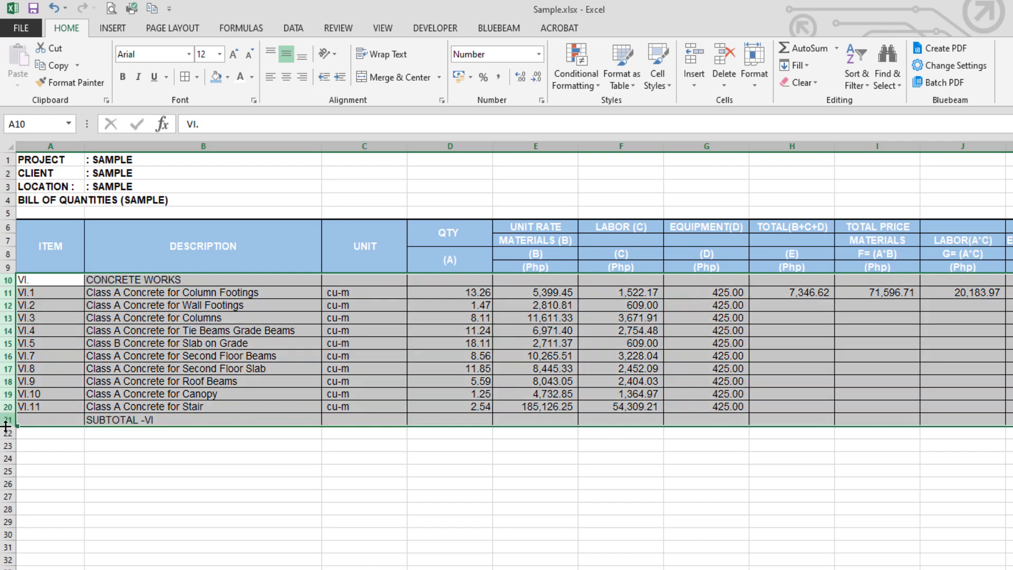
left_click_drag(5, 426, 6, 438)
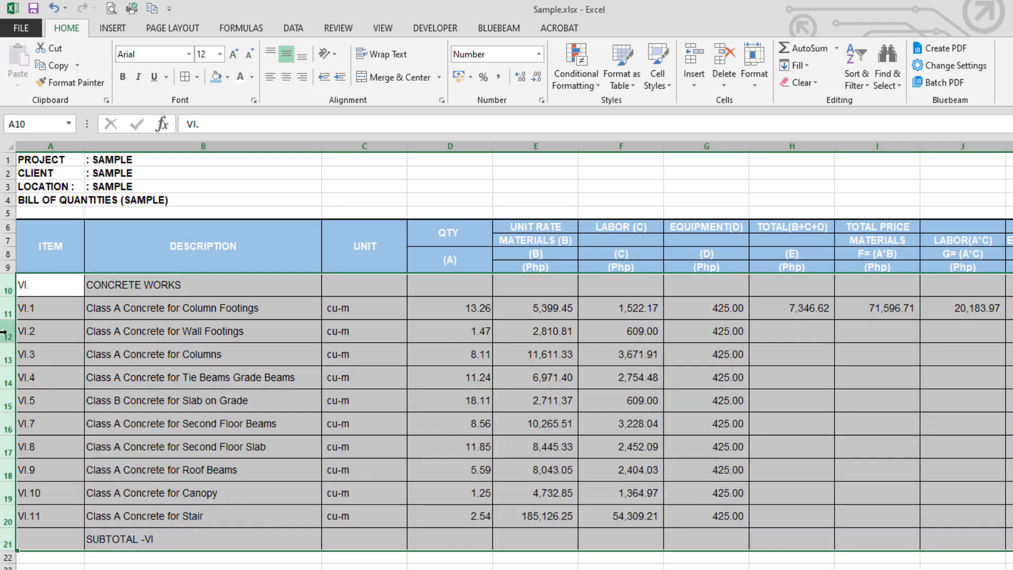
right_click(3, 331)
left_click(39, 506)
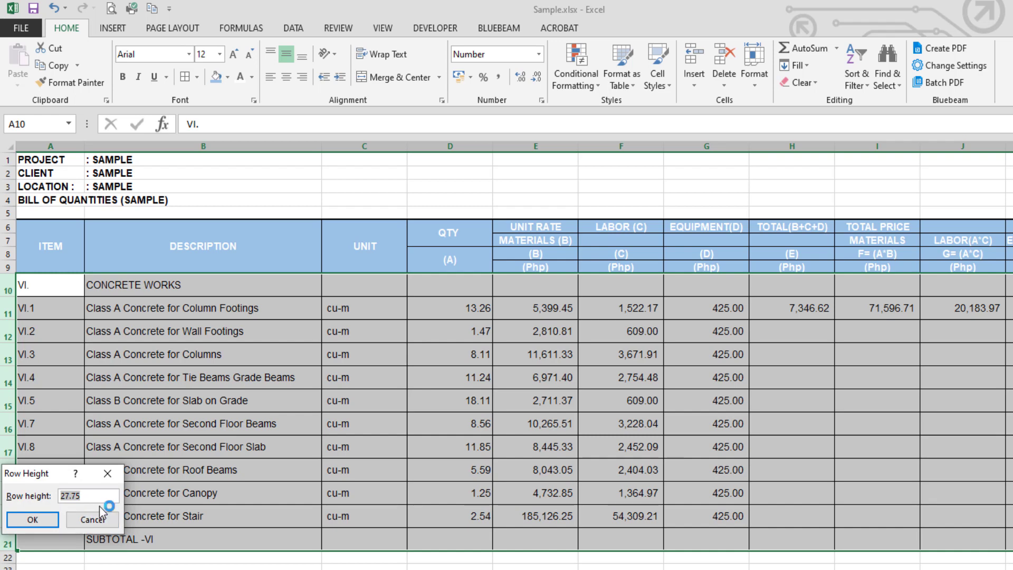
type("25")
key("Return")
Set the width of the UNIT and QTY columns C:D to 20.
left_click(366, 146)
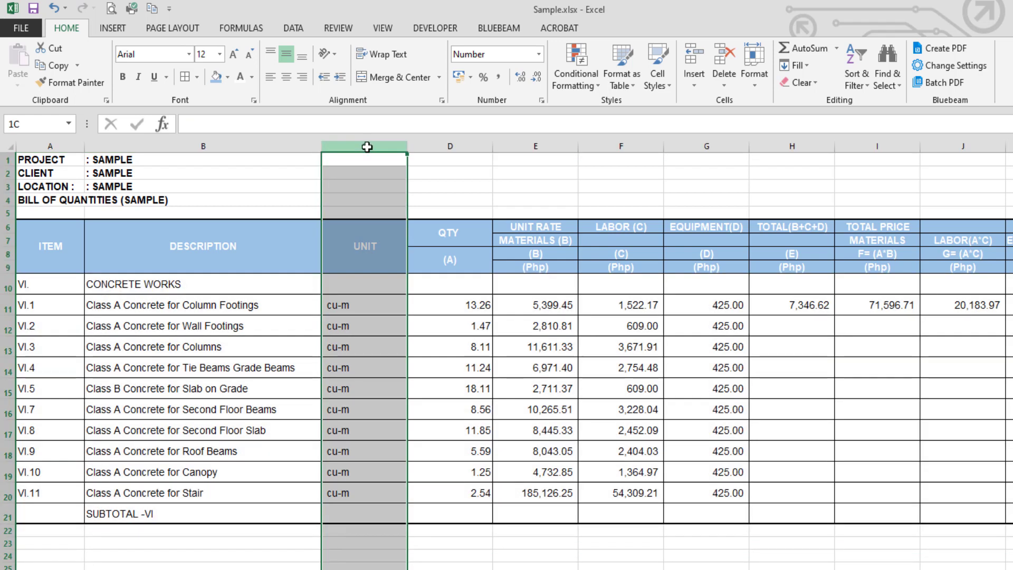
left_click(462, 143, "shift")
right_click(461, 143)
left_click(504, 306)
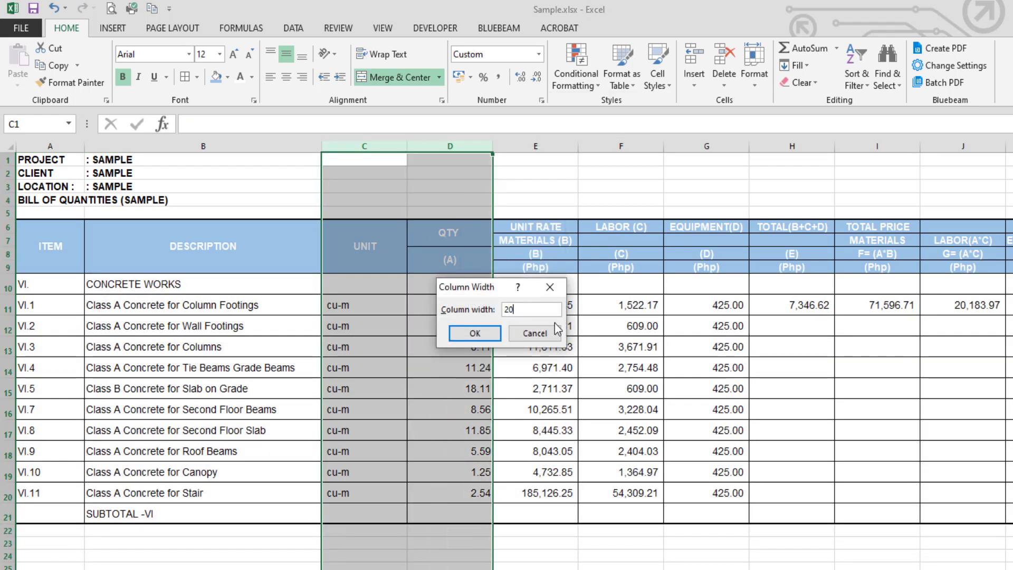
type("20")
key("Return")
scroll(490, 306, "down", 3, "ctrl")
Apply Comma Style to D11:D20 after trying Percent Style, keeping two decimals.
left_click_drag(300, 249, 321, 369)
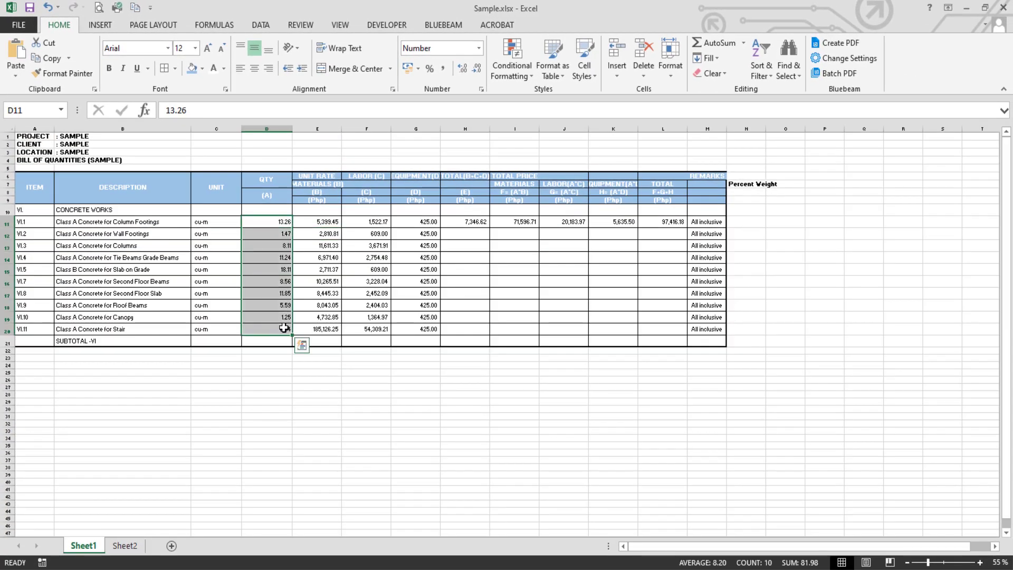
scroll(284, 328, "up", 1, "ctrl")
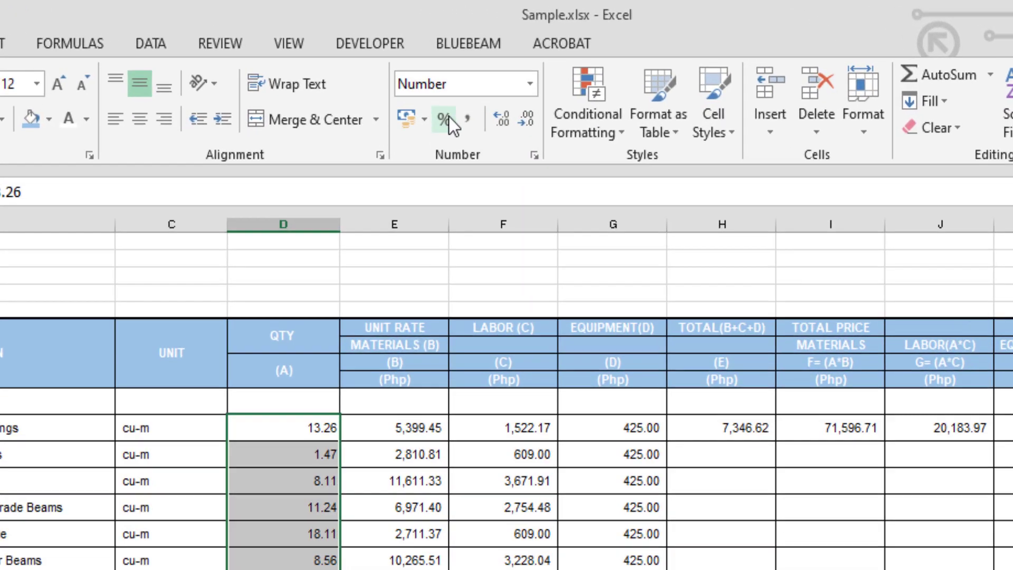
left_click(430, 68)
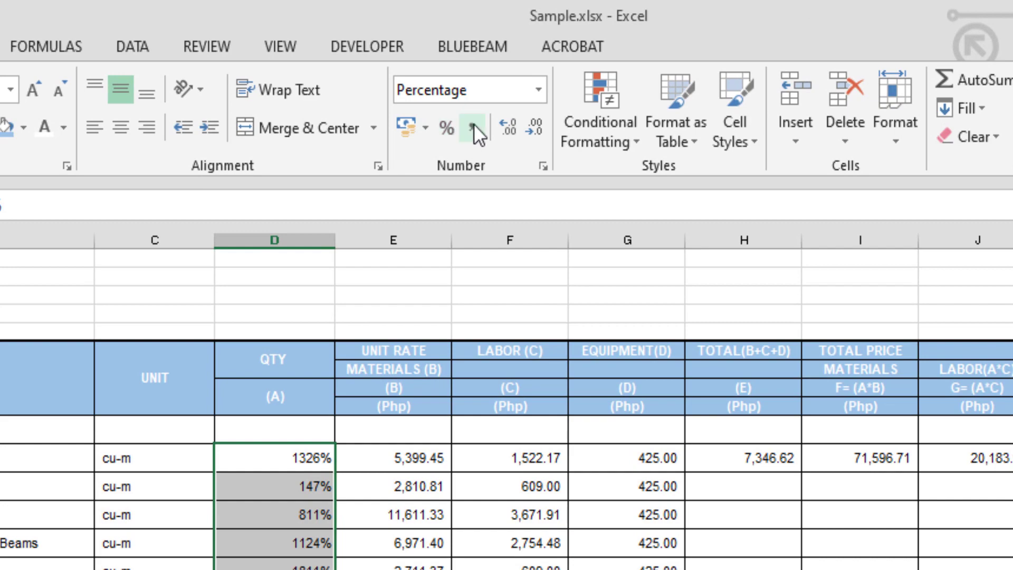
left_click(473, 123)
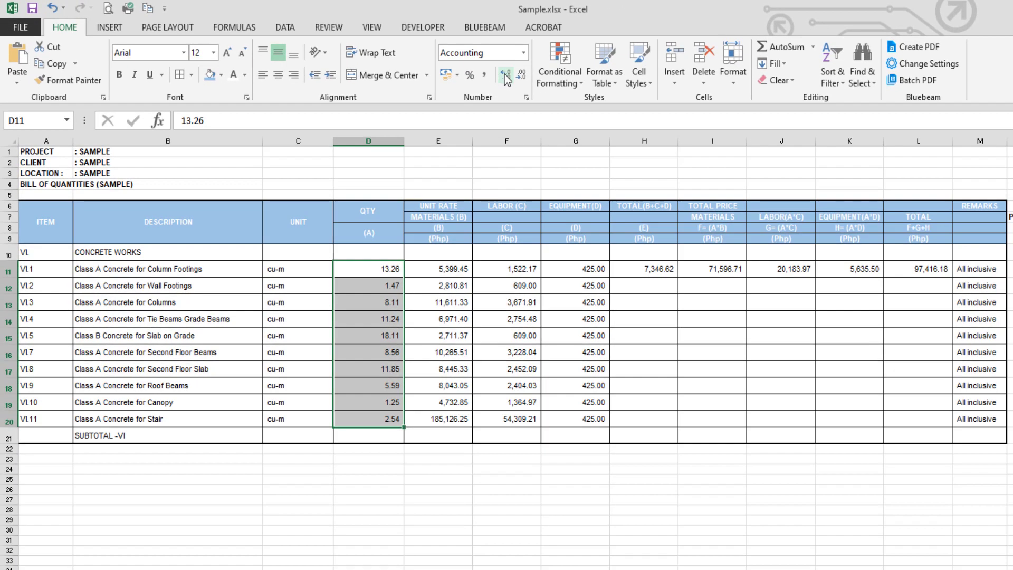
left_click(505, 74)
left_click(521, 74)
Preview the General, Currency and Percentage formats without applying them, then select row 14.
left_click(527, 98)
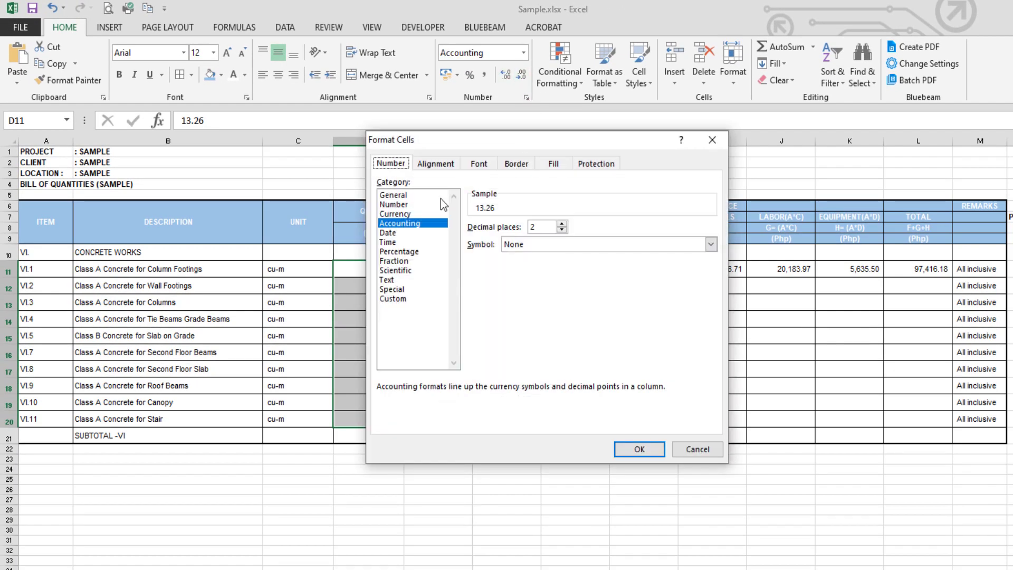
left_click(393, 195)
left_click(394, 214)
left_click(397, 252)
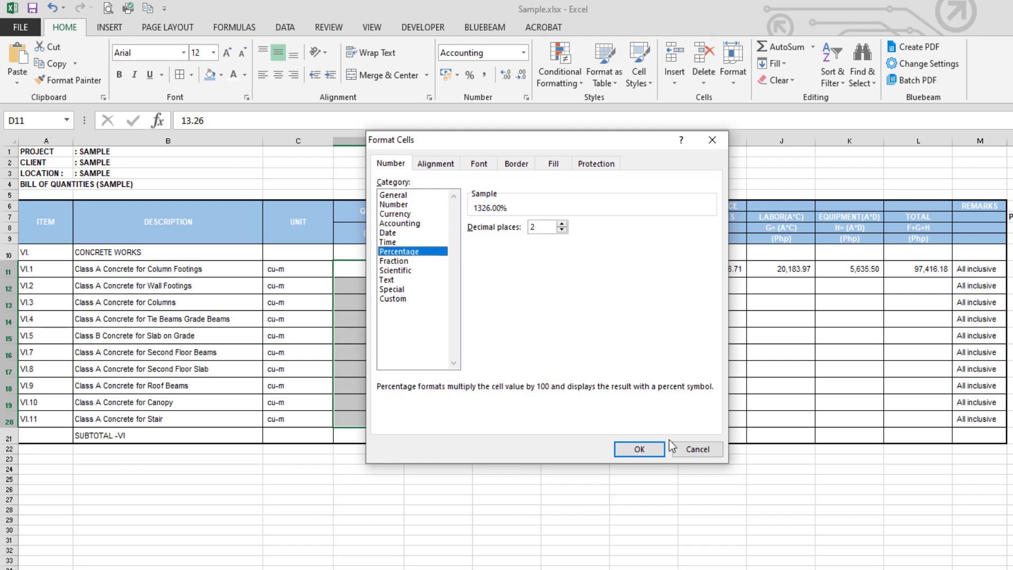
left_click(672, 447)
left_click(368, 319)
left_click(8, 319)
right_click(8, 321)
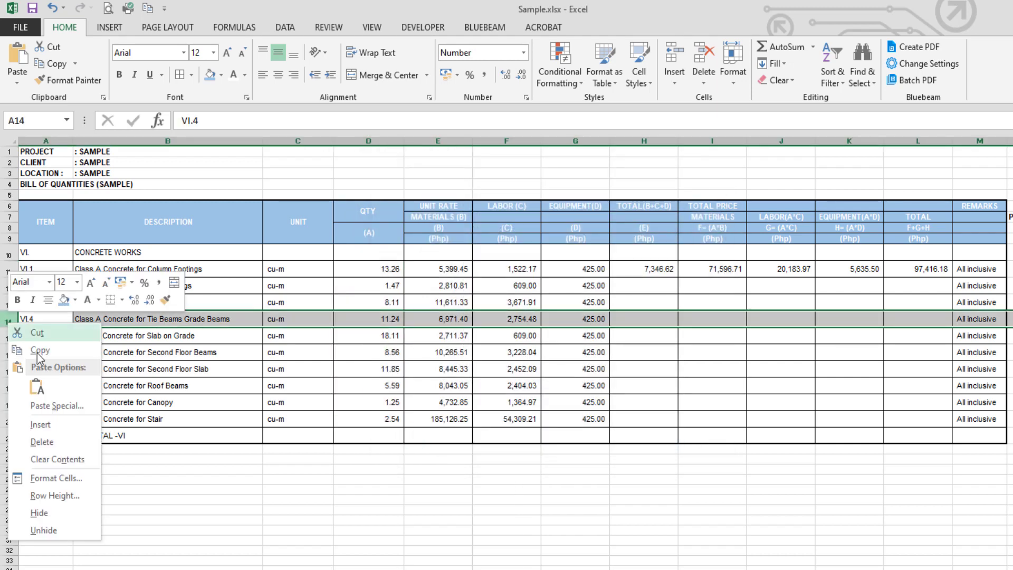
left_click(41, 425)
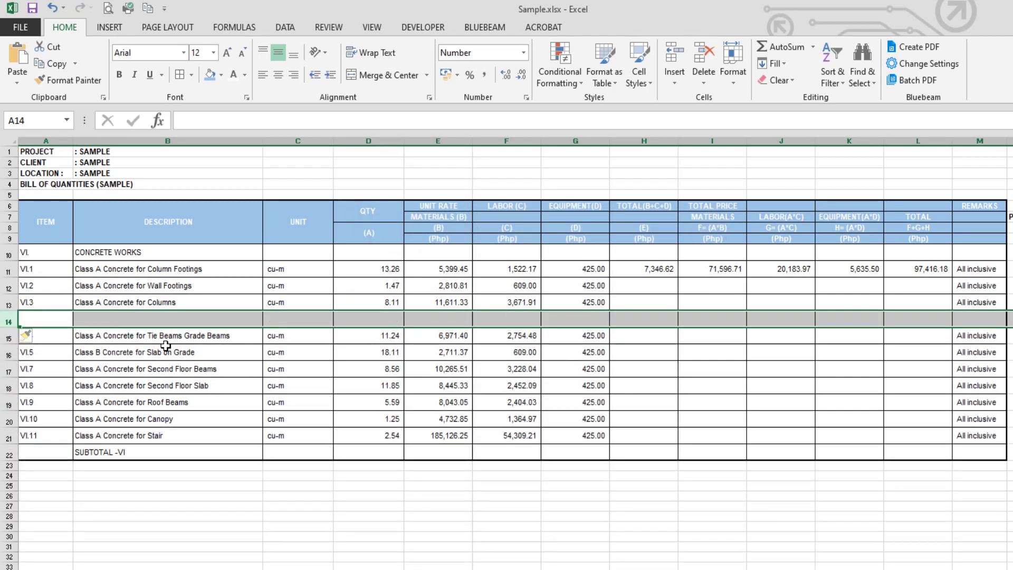
right_click(427, 141)
left_click(460, 249)
left_click(450, 265)
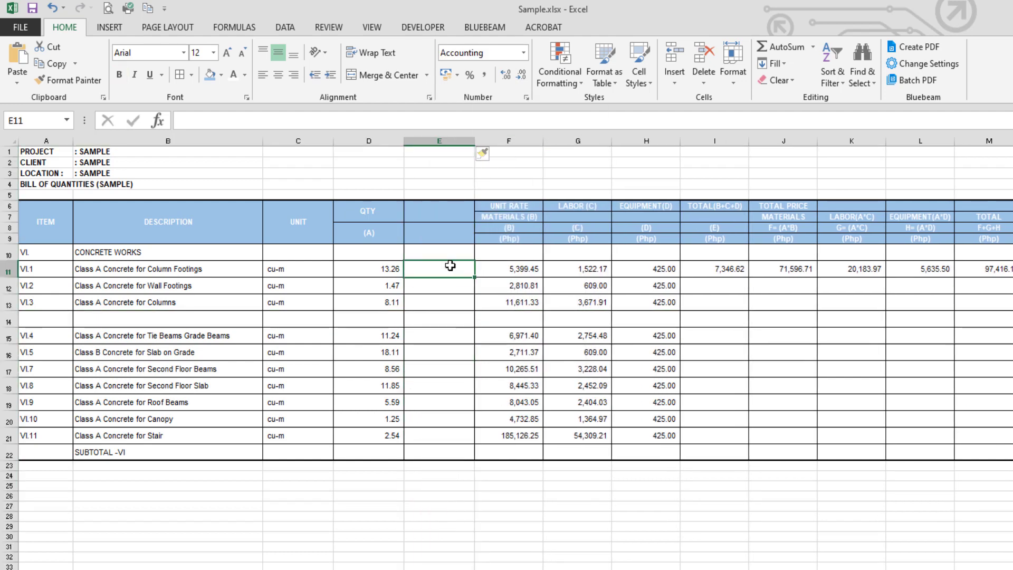
left_click(132, 306)
key("shift+space")
left_click(9, 304)
key("ctrl+c")
right_click(34, 305)
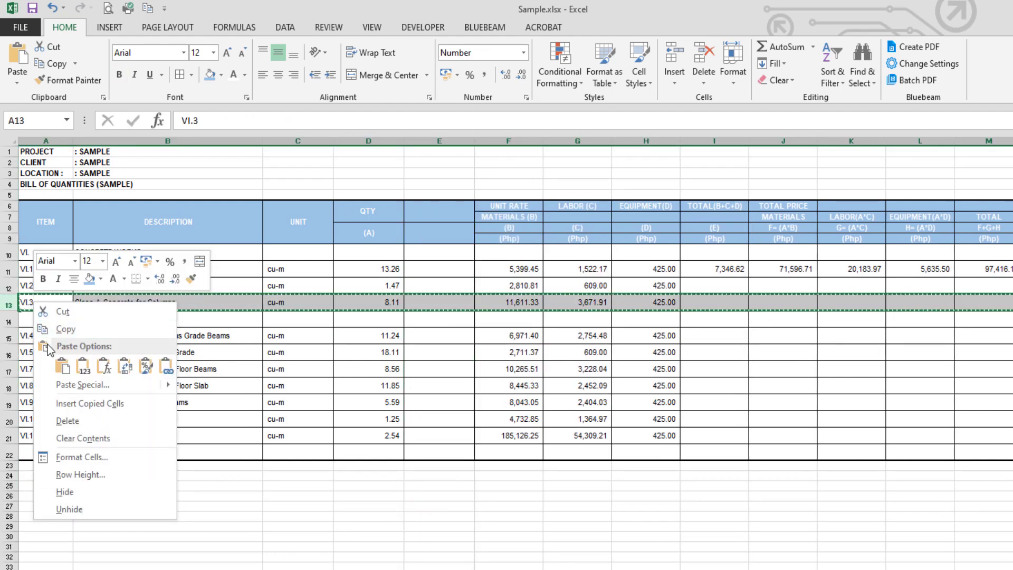
left_click(60, 331)
left_click(9, 322)
right_click(8, 321)
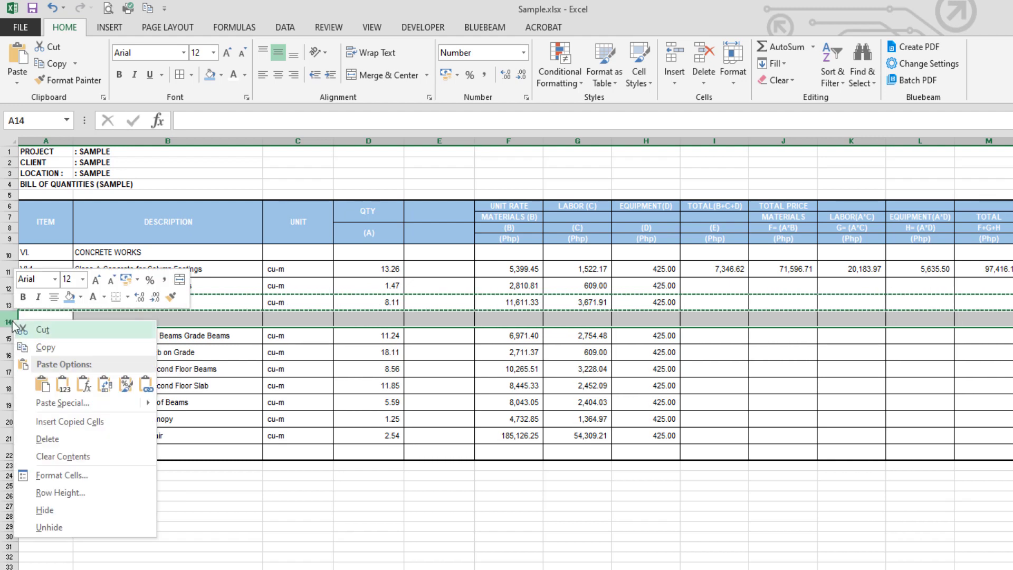
left_click(42, 385)
left_click(509, 141)
key("ctrl+c")
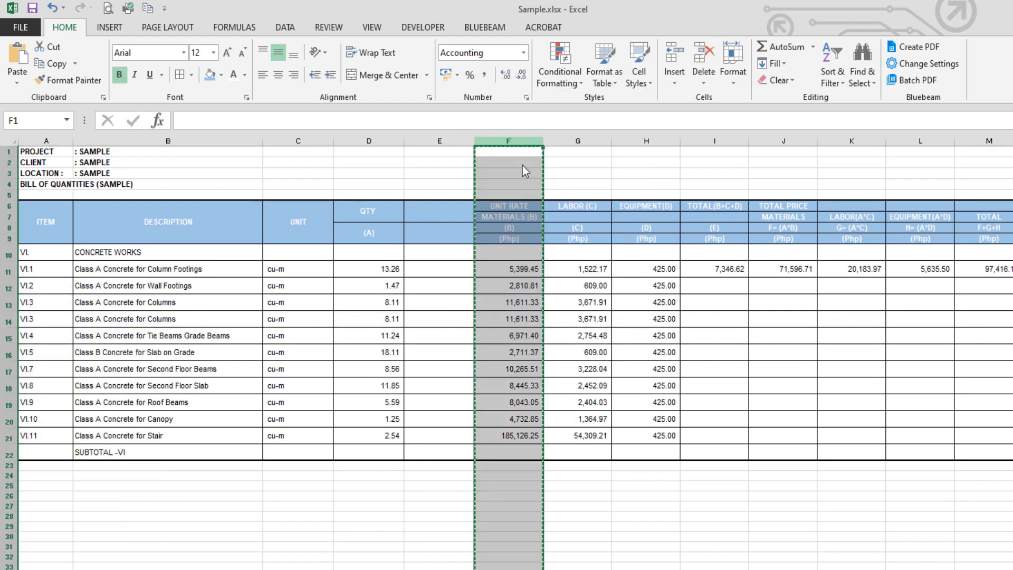
left_click(448, 142)
right_click(448, 142)
left_click(446, 206)
left_click(494, 228)
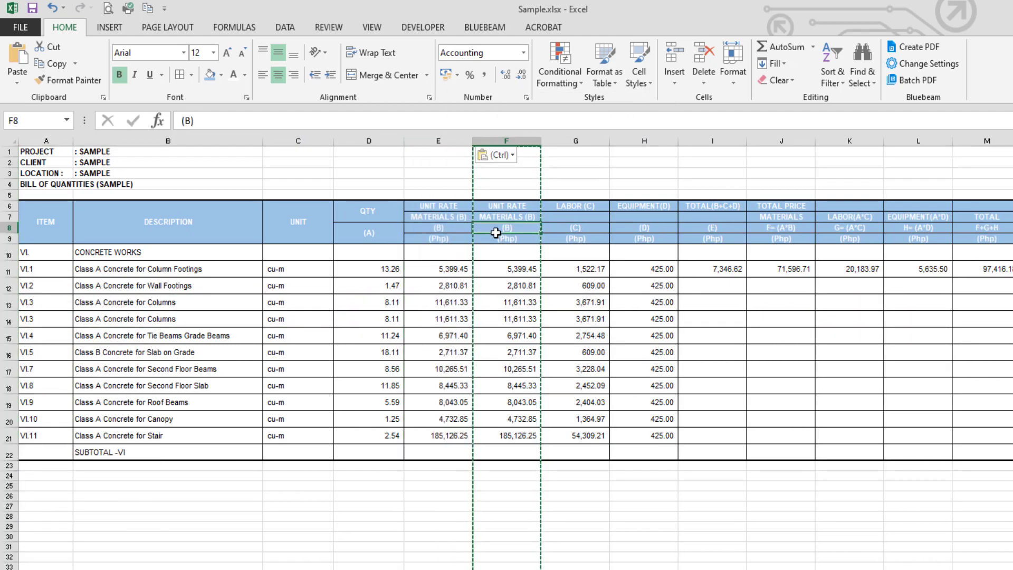
left_click(444, 141)
right_click(444, 141)
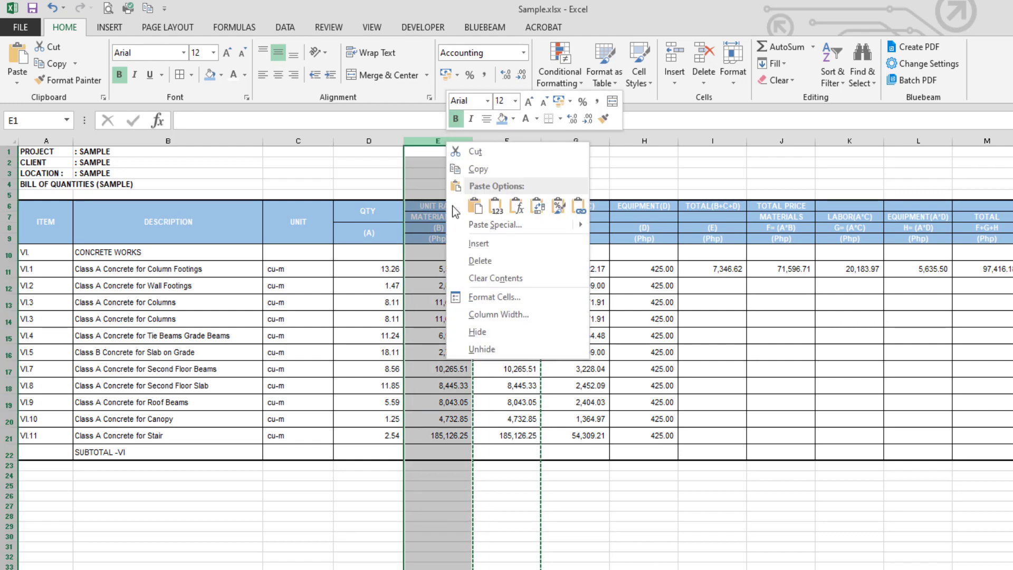
left_click(467, 261)
left_click(6, 320)
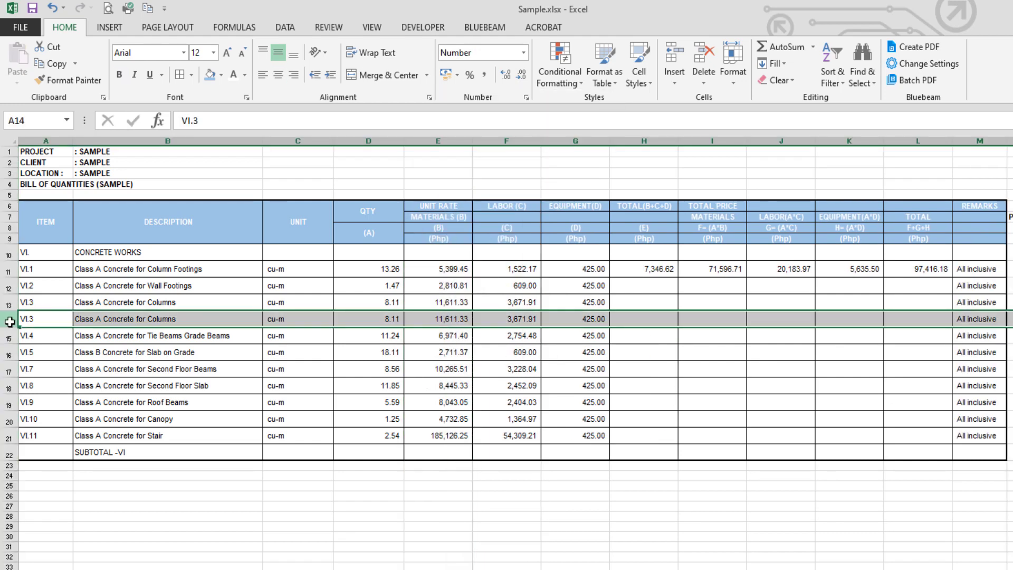
right_click(8, 319)
left_click(40, 445)
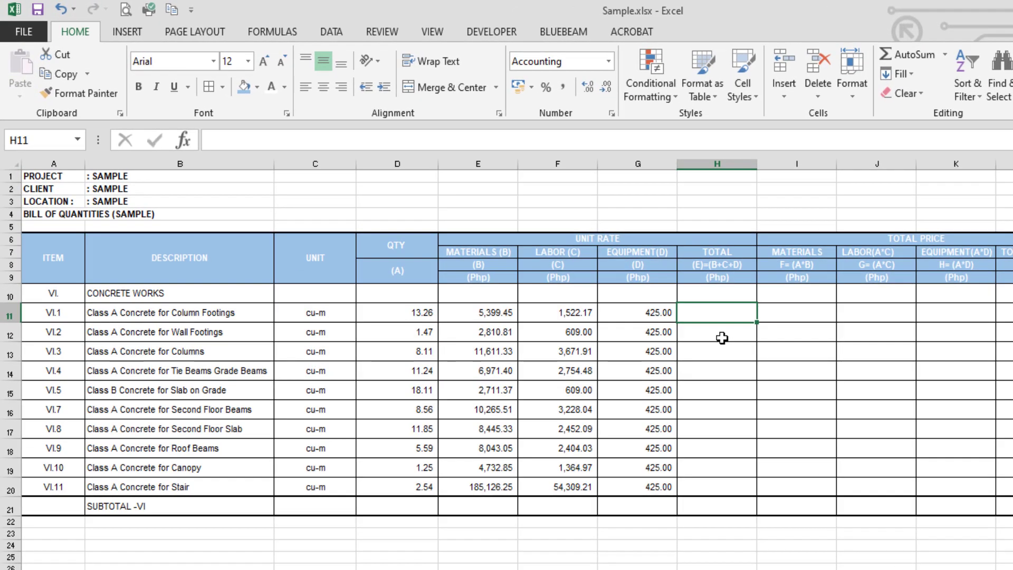
Total the materials, labor and equipment rates in H11 with =E11+F11+G11 (7,346.62).
type("=")
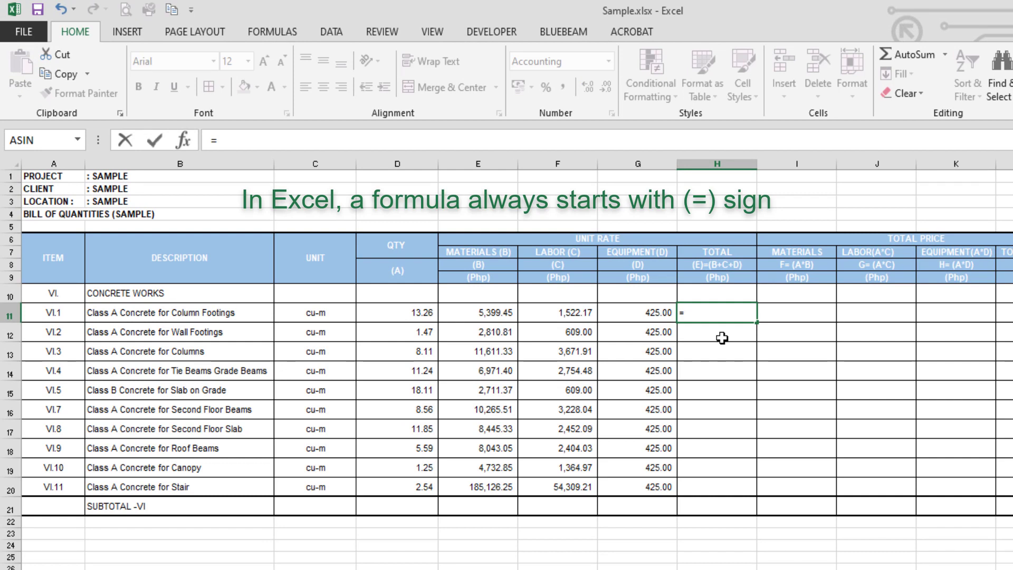
key("Left")
key("Left")
key("Left")
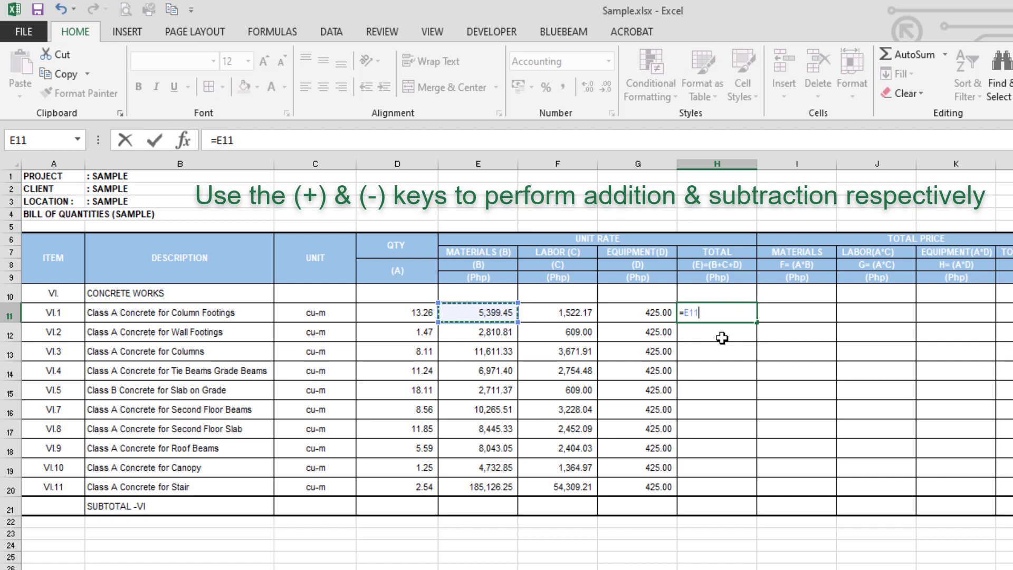
type("+")
key("Left")
key("Left")
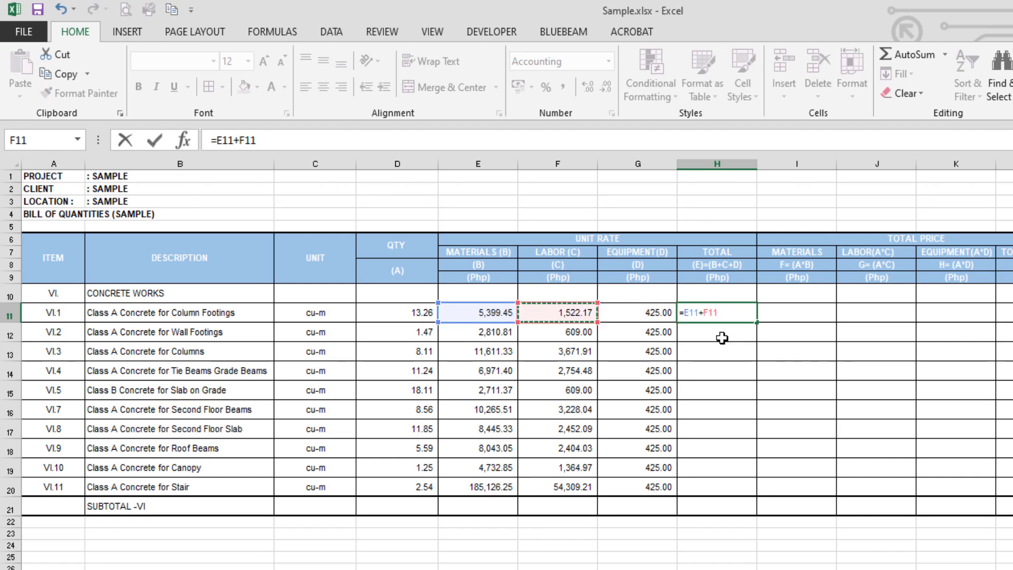
type("+")
key("Left")
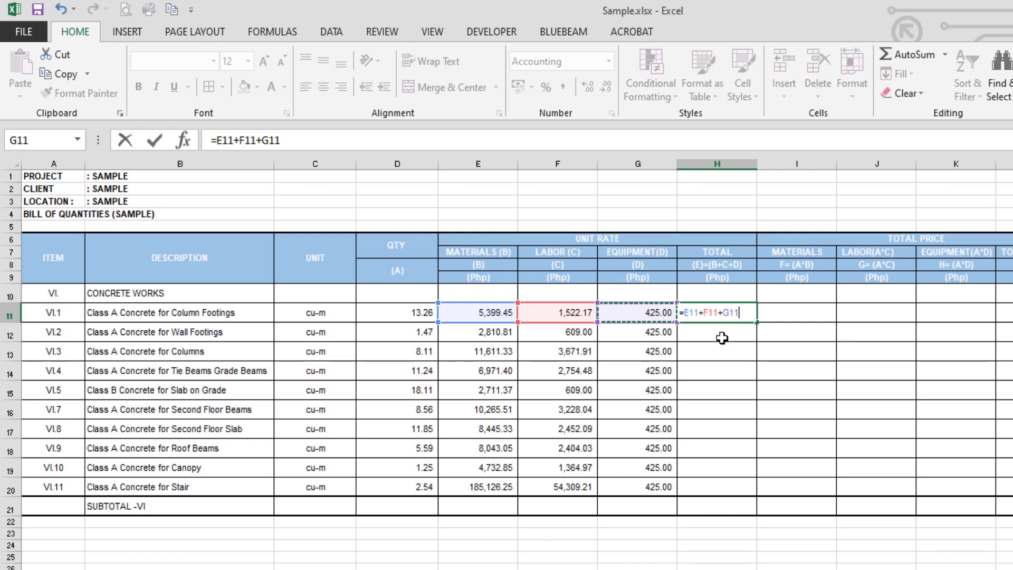
key("Return")
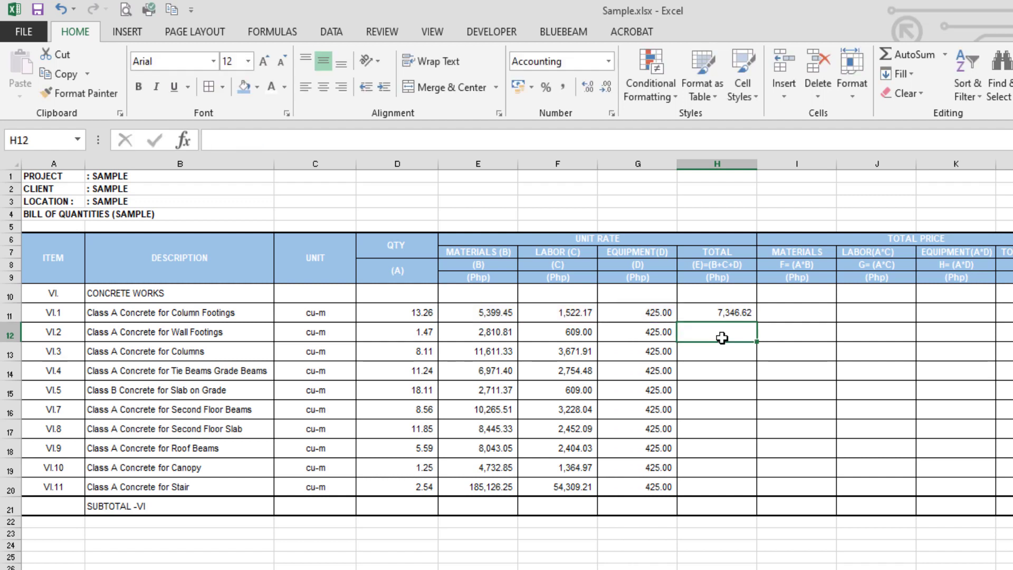
key("Up")
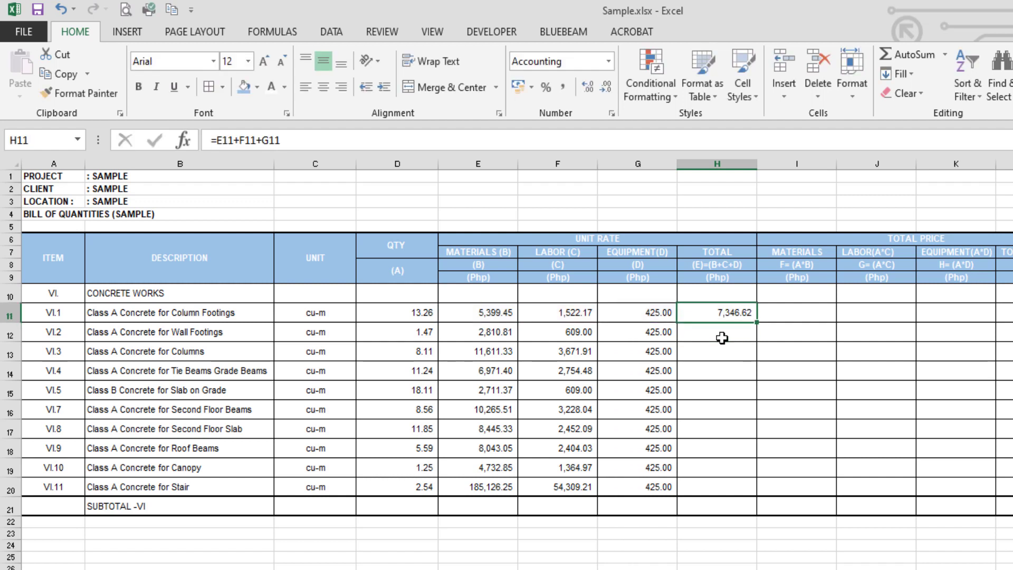
Compute the materials total price in I11 as quantity times rate, =D11*E11.
key("Right")
type("=")
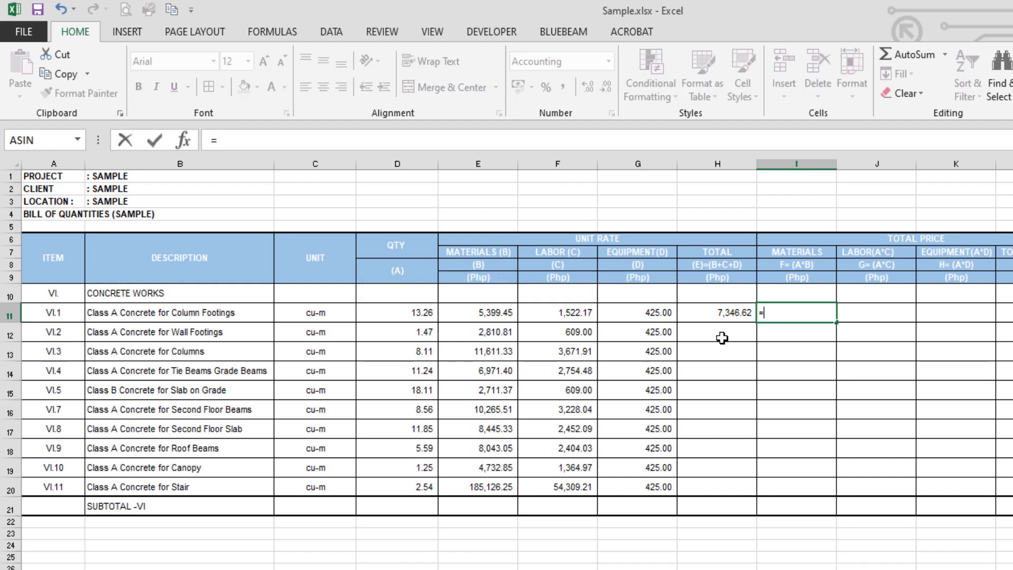
key("Left")
key("Left")
key("Left")
key("Left")
key("Left")
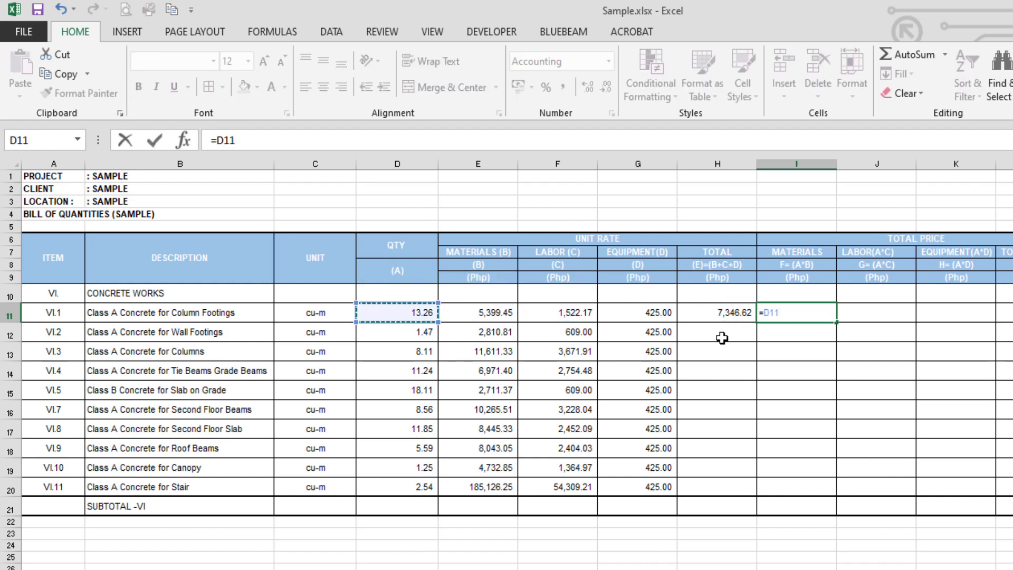
type("*")
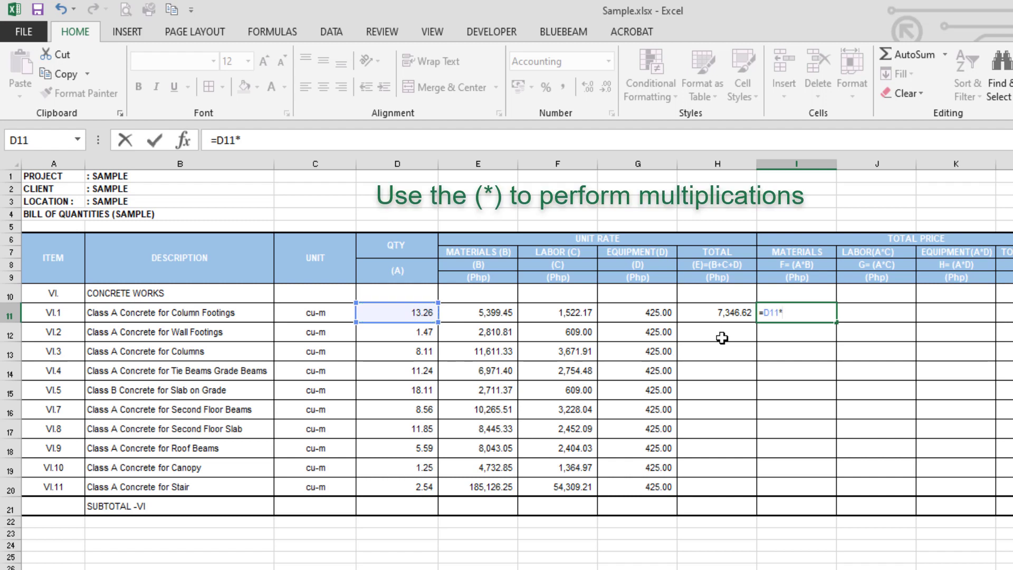
key("Left")
key("Left")
key("Left")
key("Left")
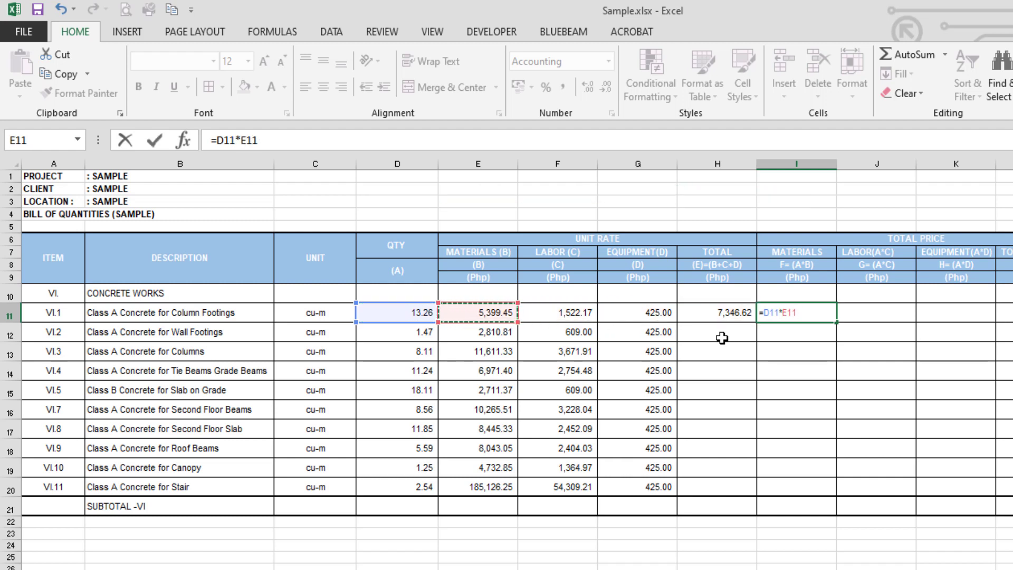
key("Return")
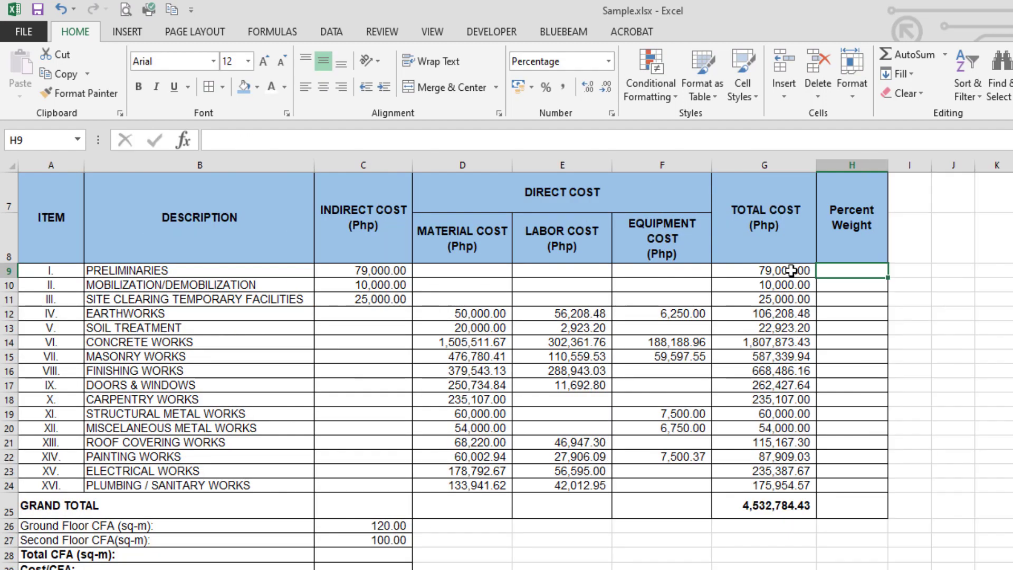
type("=")
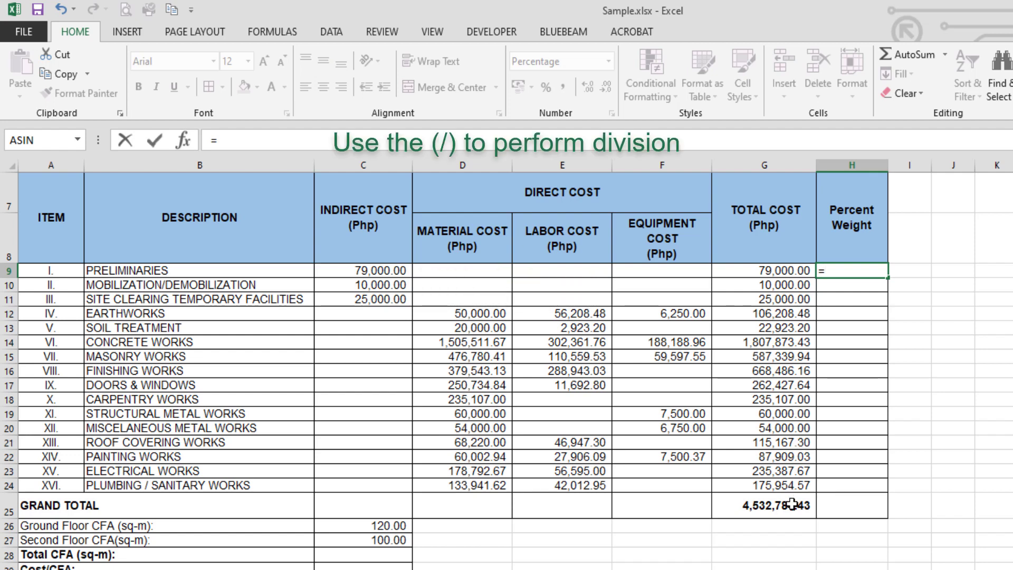
Enter =G9/$G$25 in H9 and copy it down the Percent Weight column through H24.
left_click(770, 271)
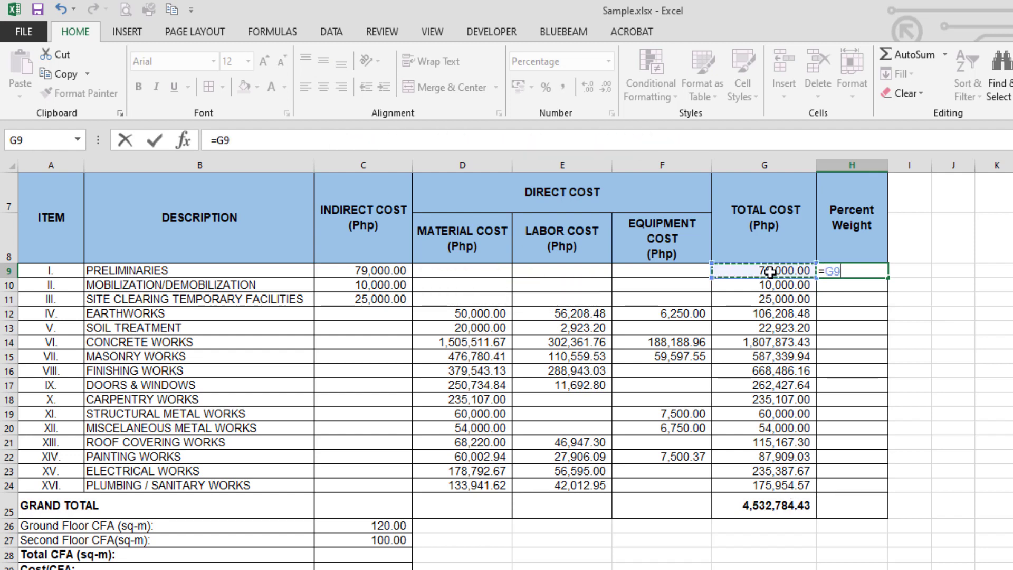
type("/")
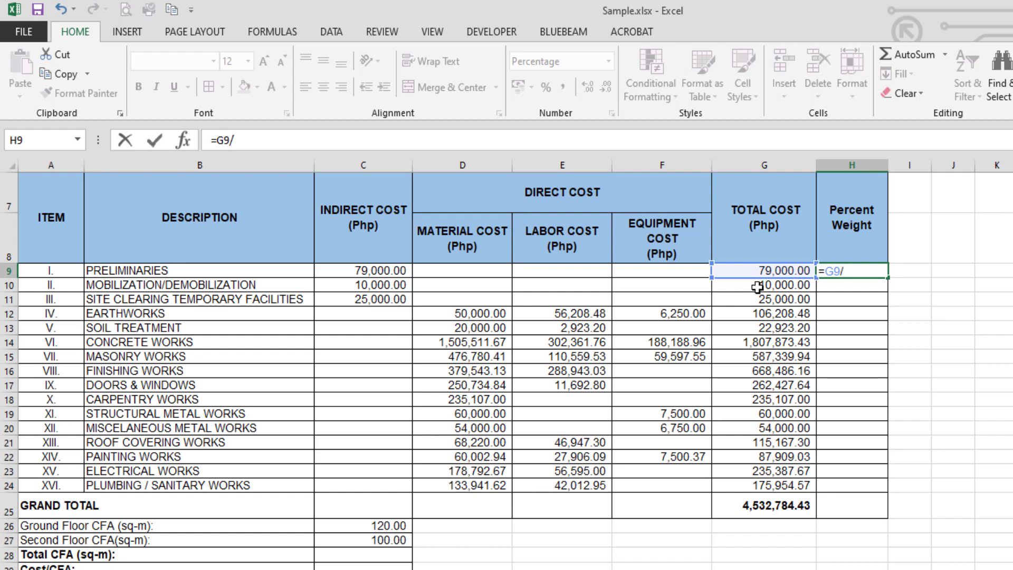
left_click(782, 511)
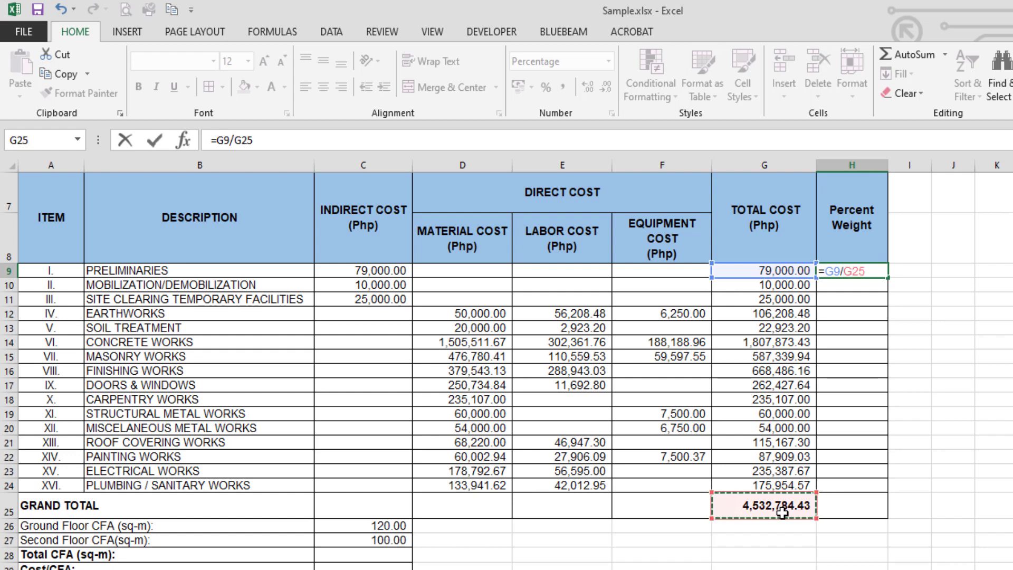
key("F4")
key("ctrl+Return")
key("ctrl+c")
key("Down")
key("shift+Down")
key("shift+Down")
key("shift+Down")
key("shift+Down")
key("shift+Down")
key("shift+Down")
key("shift+Down")
key("shift+Down")
key("shift+Down")
key("shift+Down")
key("shift+Down")
key("shift+Down")
key("shift+Down")
key("shift+Down")
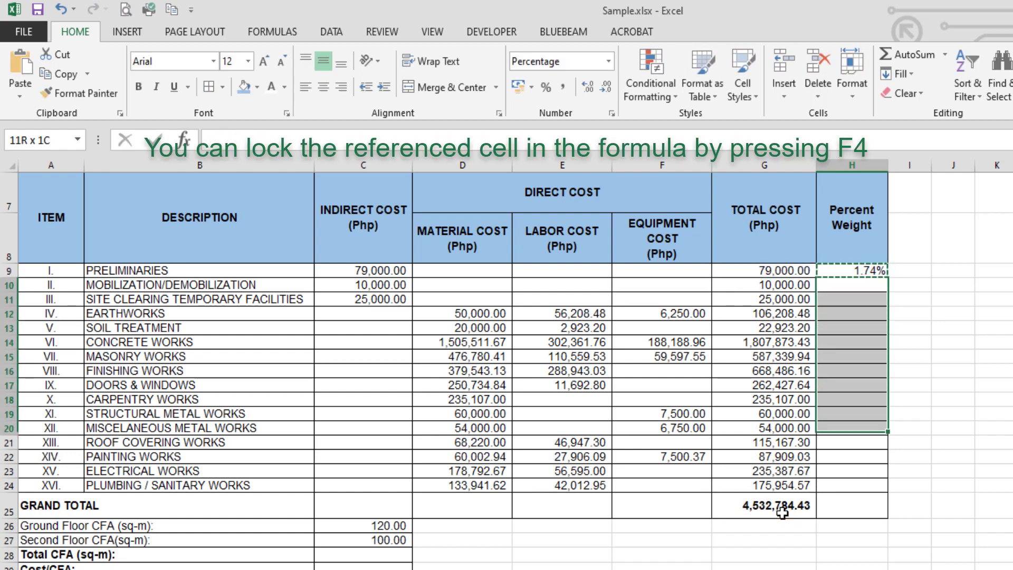
key("ctrl+v")
Copy the grand total SUM from G25 into H25 and format it as a percentage.
left_click(782, 510)
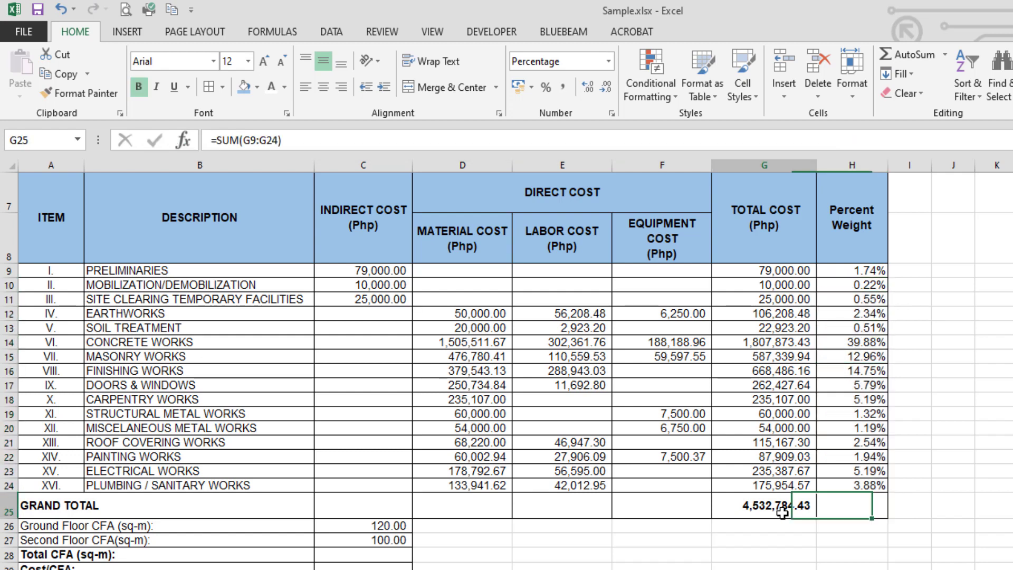
key("ctrl+c")
key("Right")
key("ctrl+v")
left_click(546, 87)
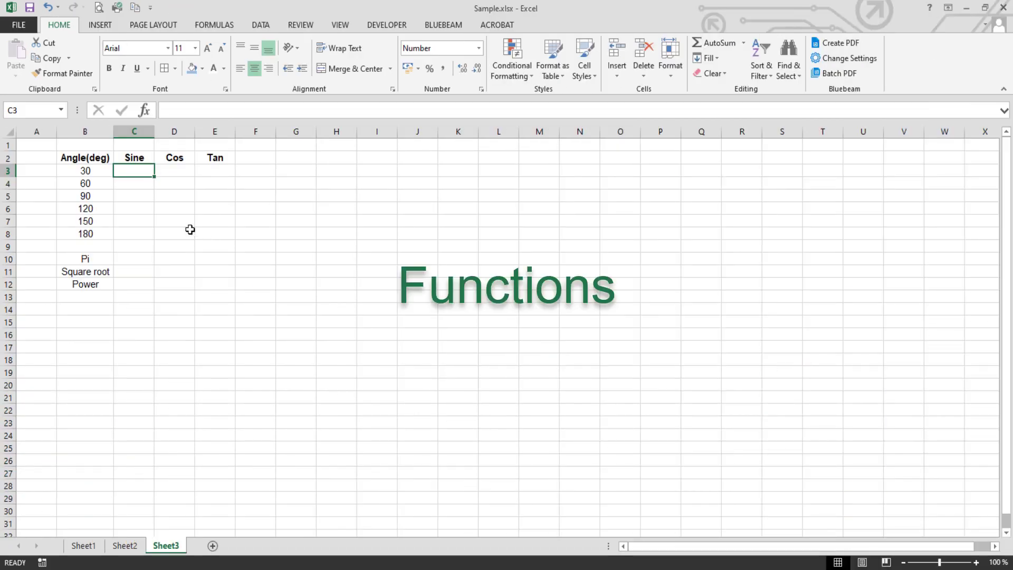
Browse the AutoSum, Recently Used, Financial, Logical, Text and Date & Time function lists.
left_click(226, 26)
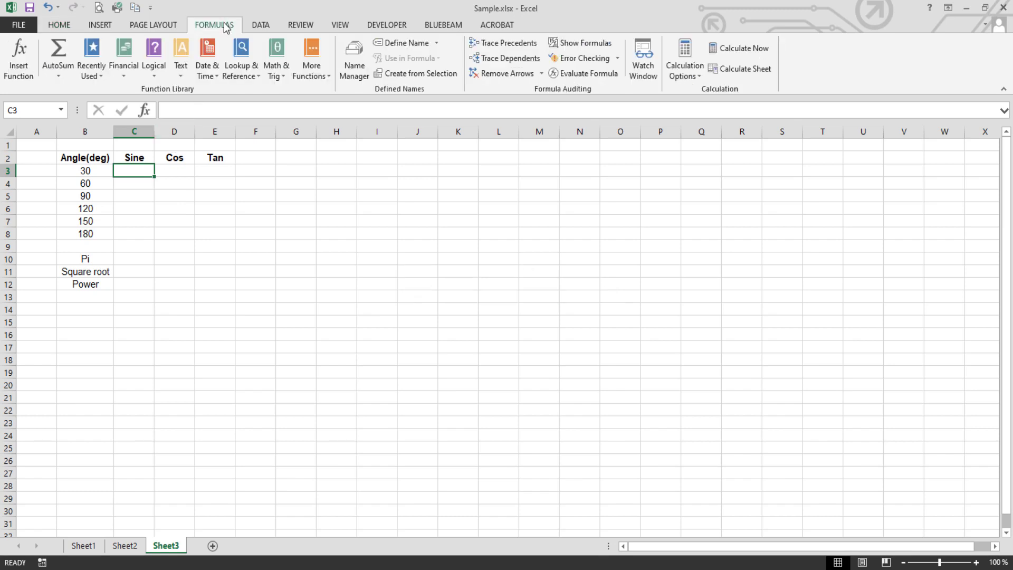
left_click(58, 74)
left_click(103, 78)
left_click(122, 77)
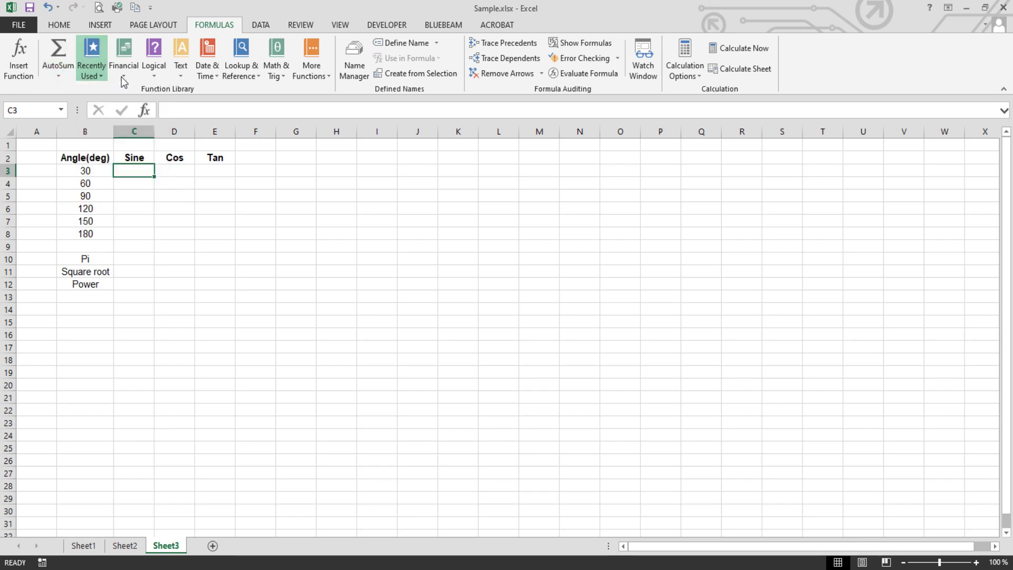
left_click(154, 77)
left_click(180, 77)
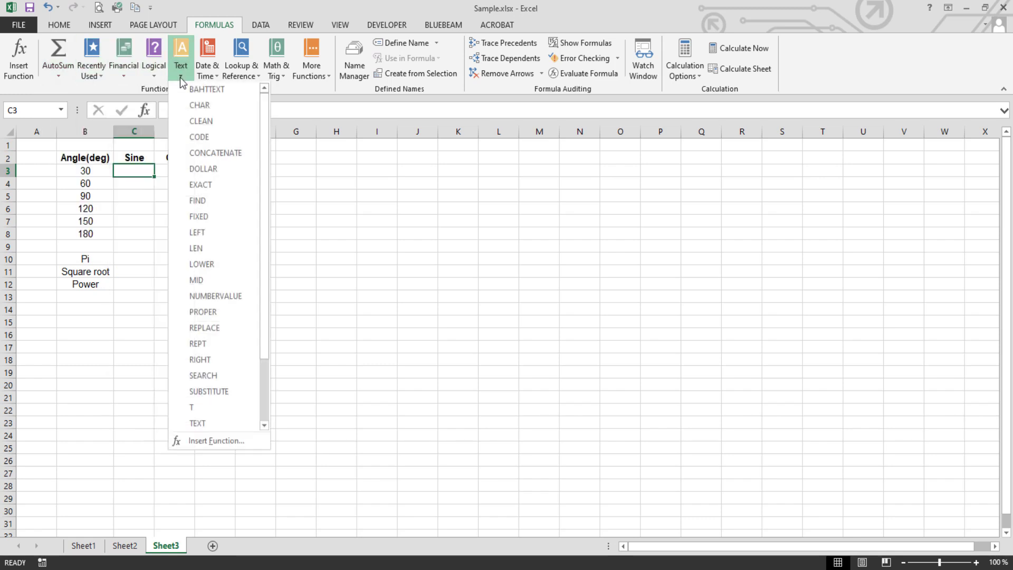
left_click(217, 78)
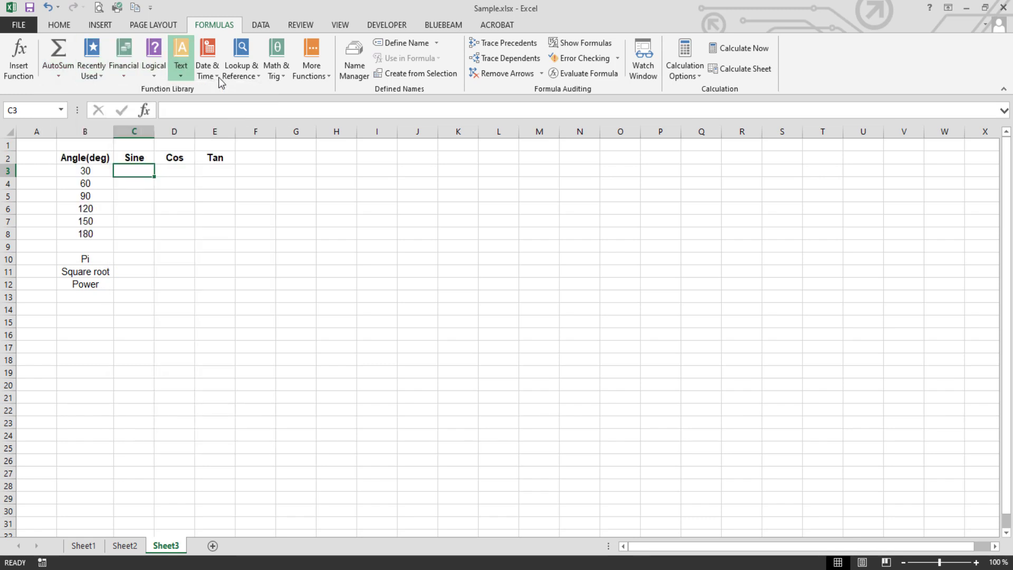
Show the Math & Trig function list scrolled down to SIN.
left_click(283, 77)
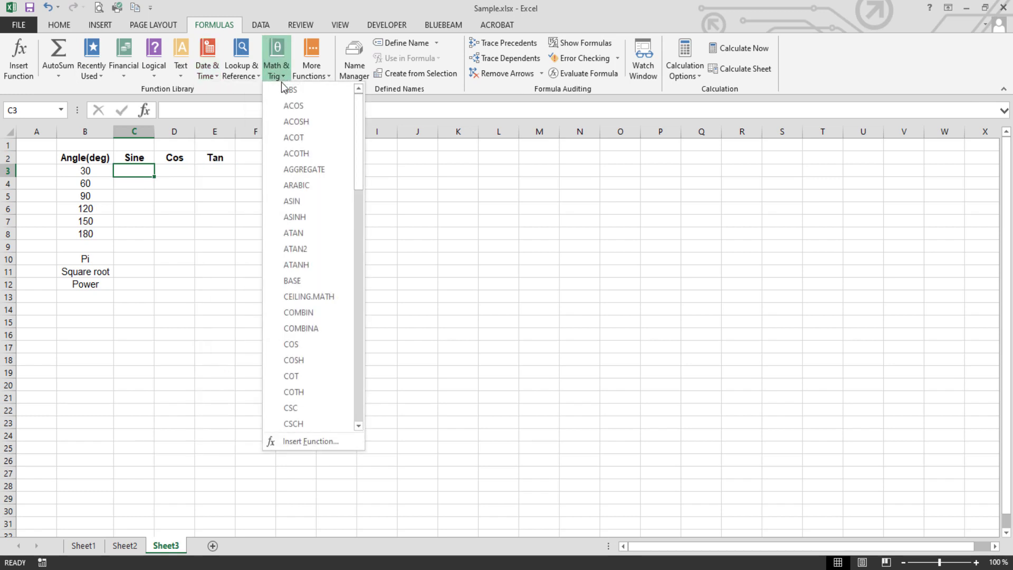
left_click(218, 195)
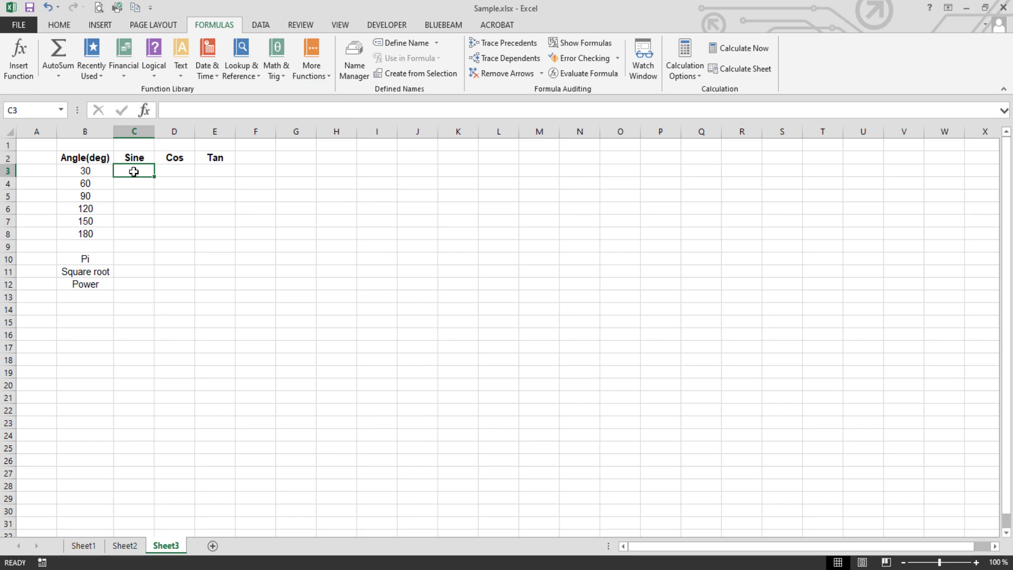
left_click(284, 78)
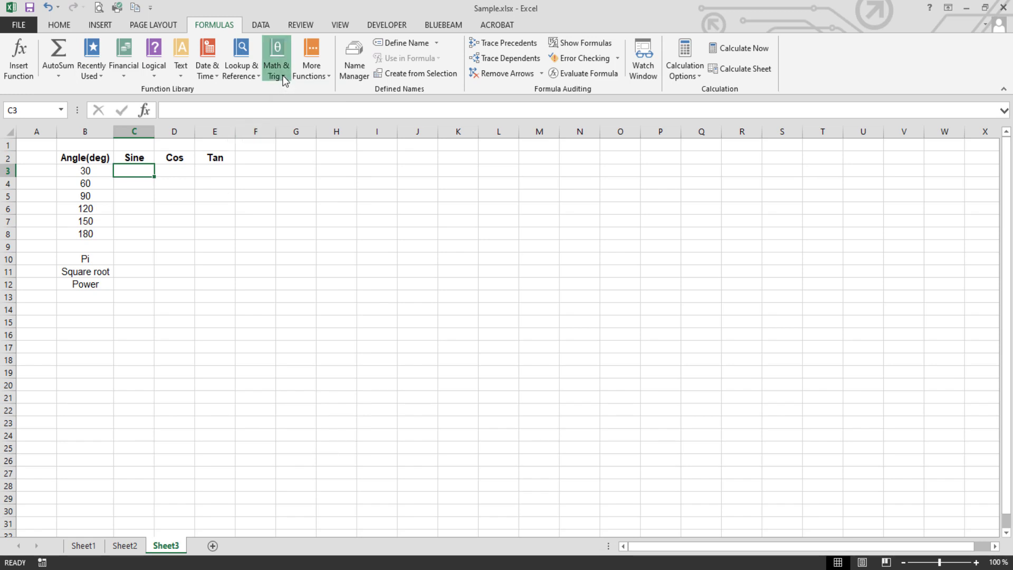
scroll(322, 232, "down", 14)
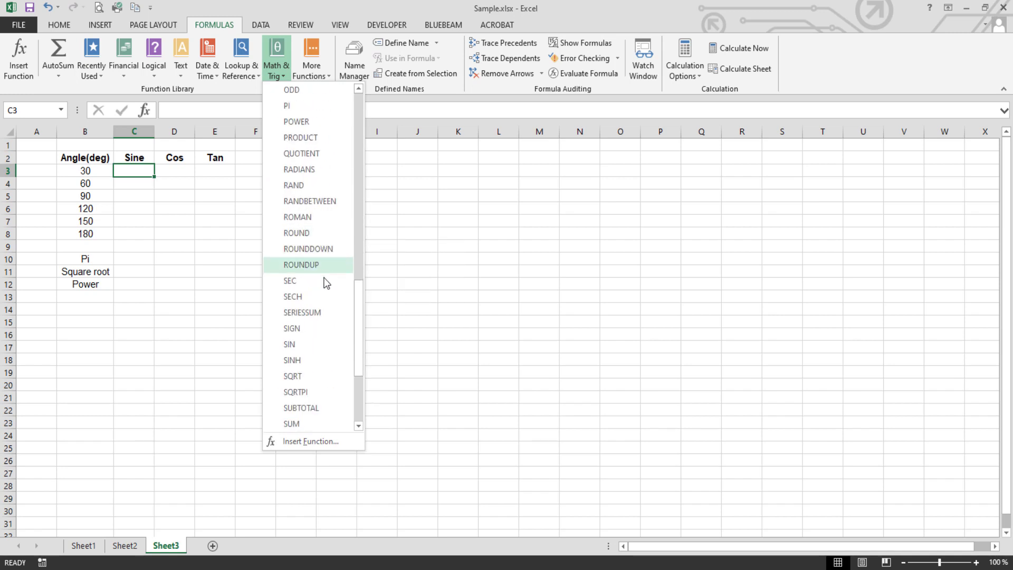
Insert =SIN(B3) in C3 and =COS(B3) in D3 from the Math & Trig list.
left_click(302, 345)
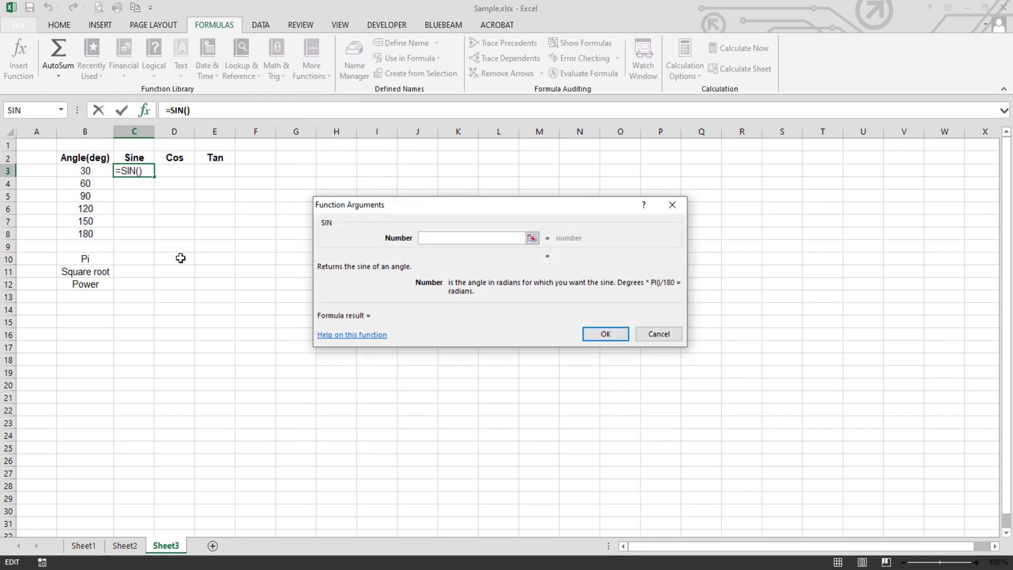
left_click(85, 171)
left_click(615, 333)
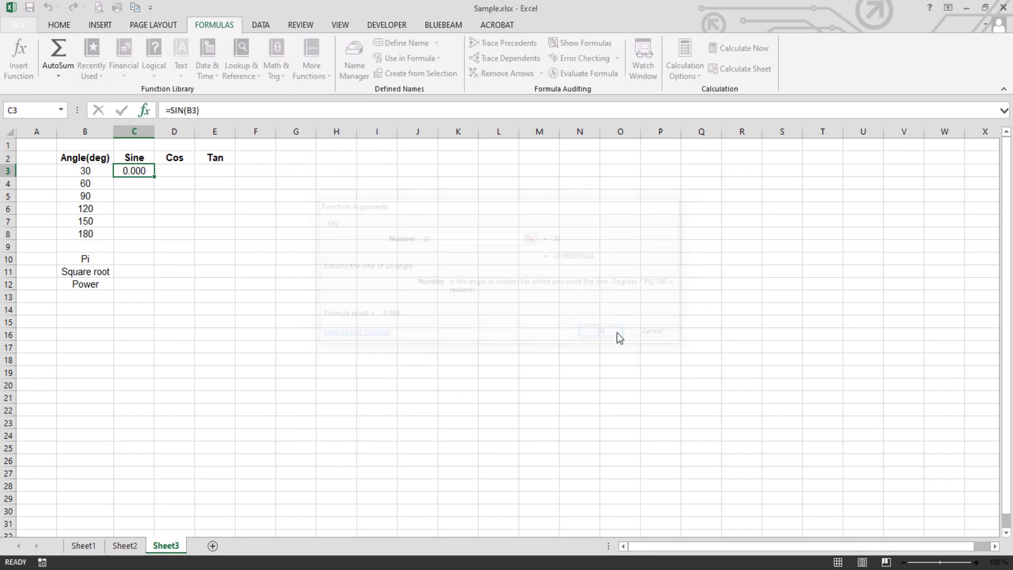
left_click(173, 171)
left_click(277, 69)
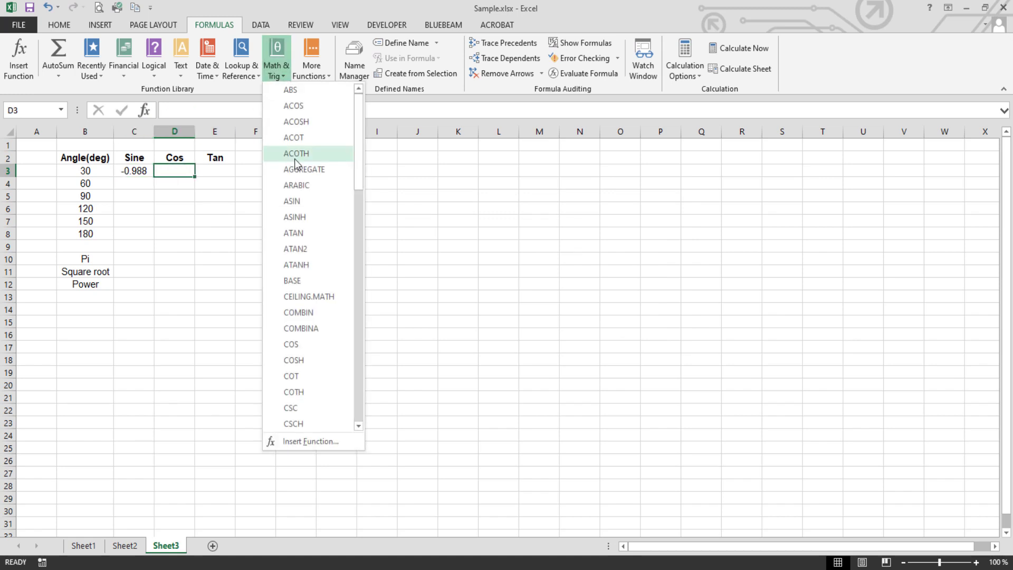
left_click(296, 344)
left_click(84, 171)
left_click(573, 330)
Insert =TAN(B3) in E3 from the Math & Trig list.
left_click(215, 170)
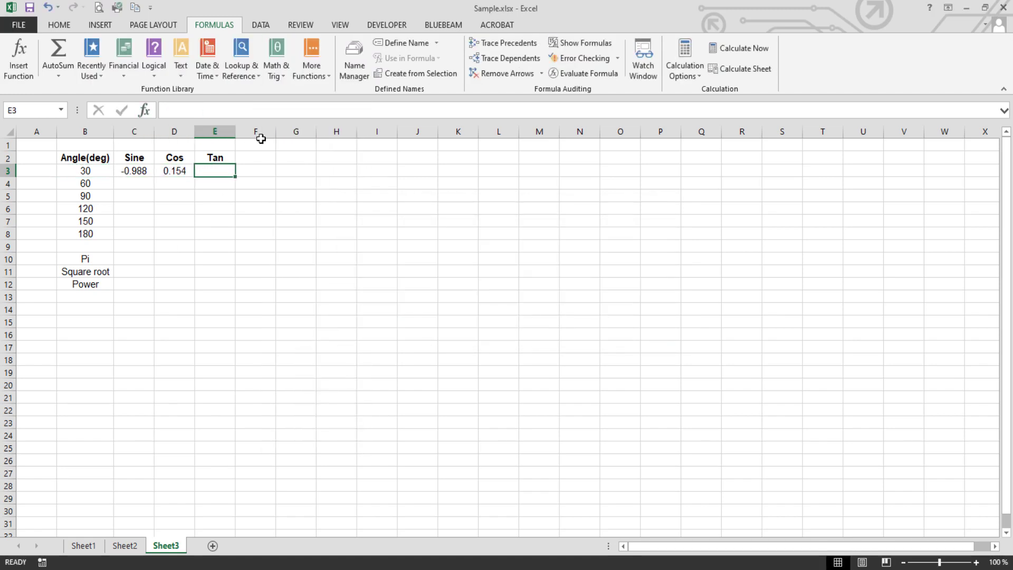
left_click(277, 68)
scroll(319, 321, "down", 4)
scroll(318, 322, "down", 15)
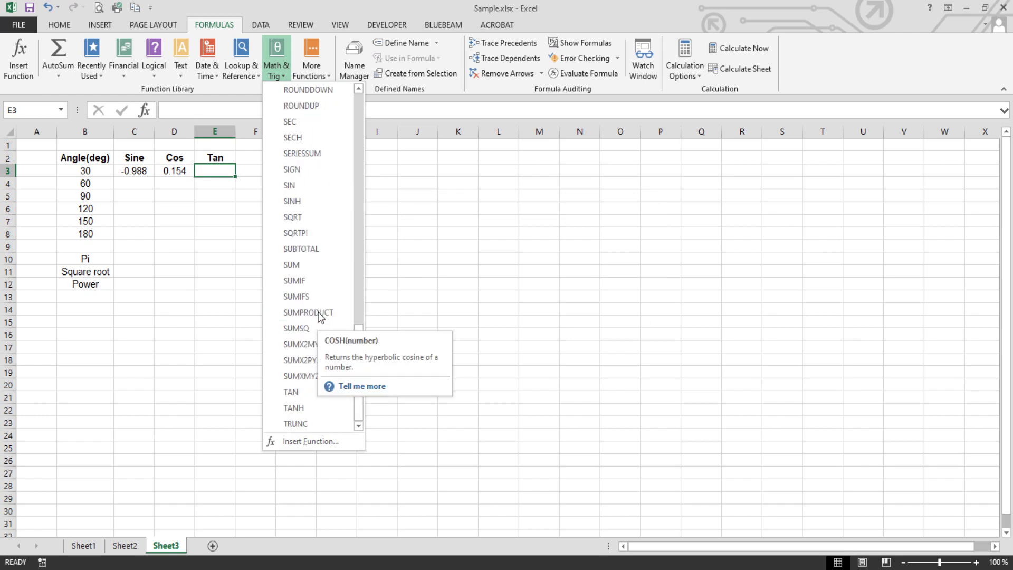
left_click(290, 392)
left_click(92, 177)
left_click(596, 333)
Copy the C3:E3 trig formulas down to rows 4–8 for every angle up to 180.
key("Left")
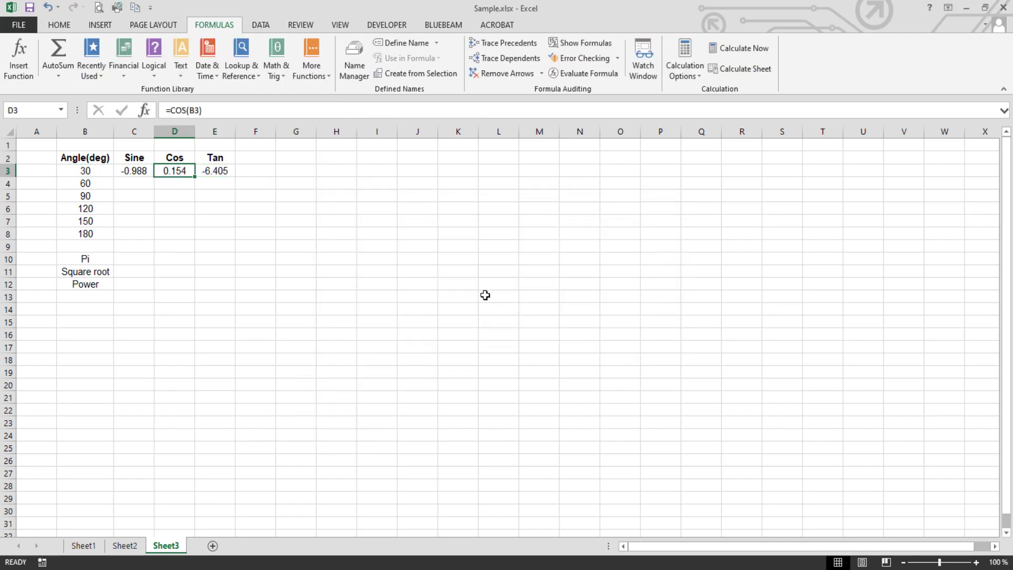
key("Left")
key("shift+Right")
key("shift+Right")
key("ctrl+c")
key("Down")
key("shift+Down")
key("shift+Down")
key("shift+Down")
key("shift+Down")
key("ctrl+v")
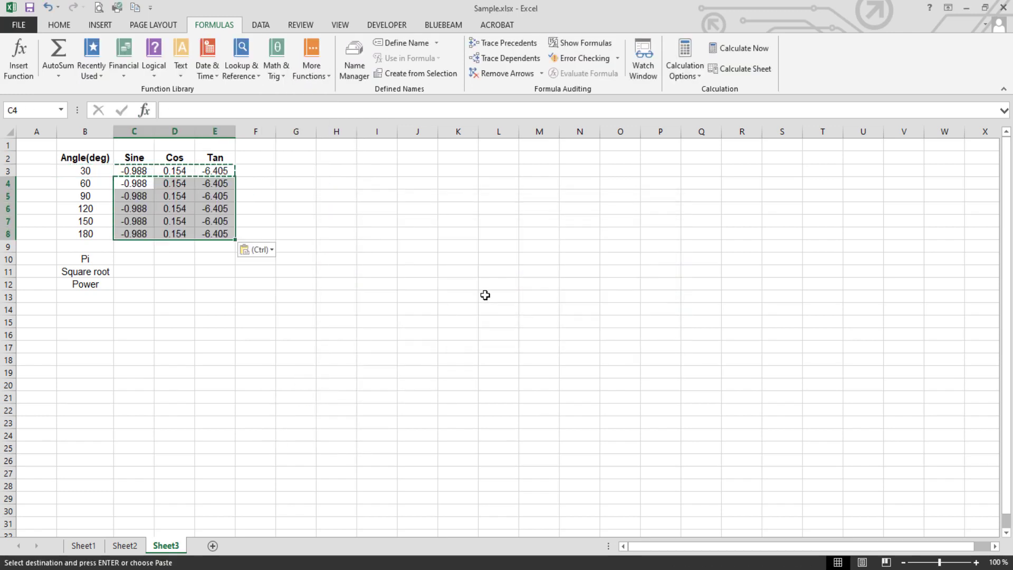
key("Escape")
key("Down")
left_click(139, 261)
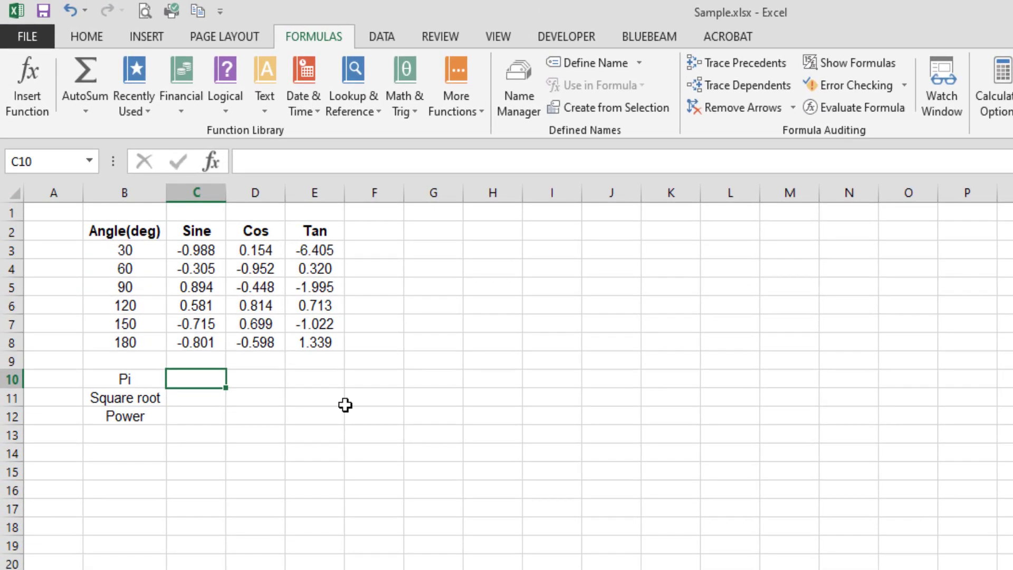
Enter =PI() in C10 and =SQRT(64) in C11, giving 8.
type("i()")
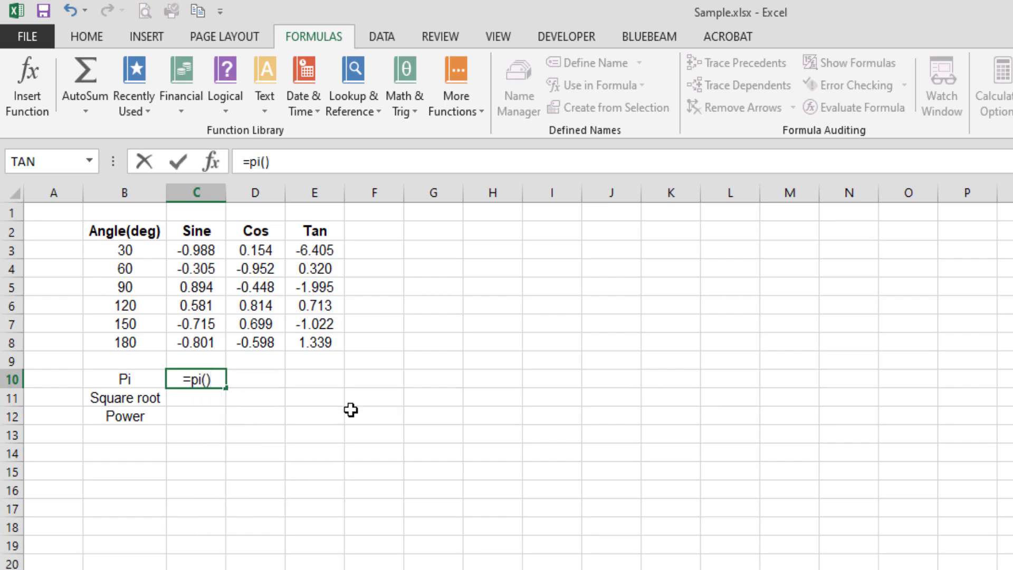
key("Return")
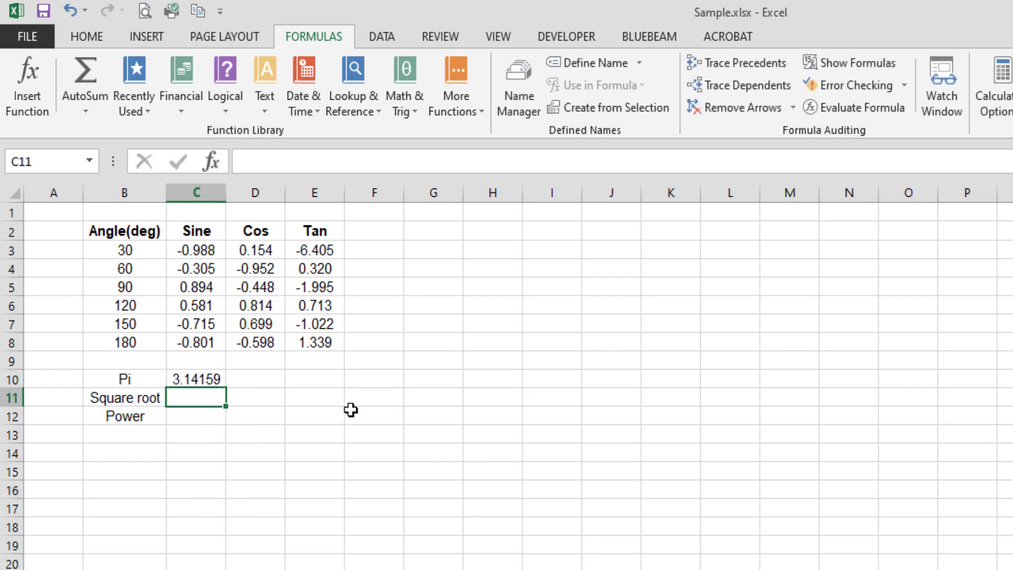
type("=s")
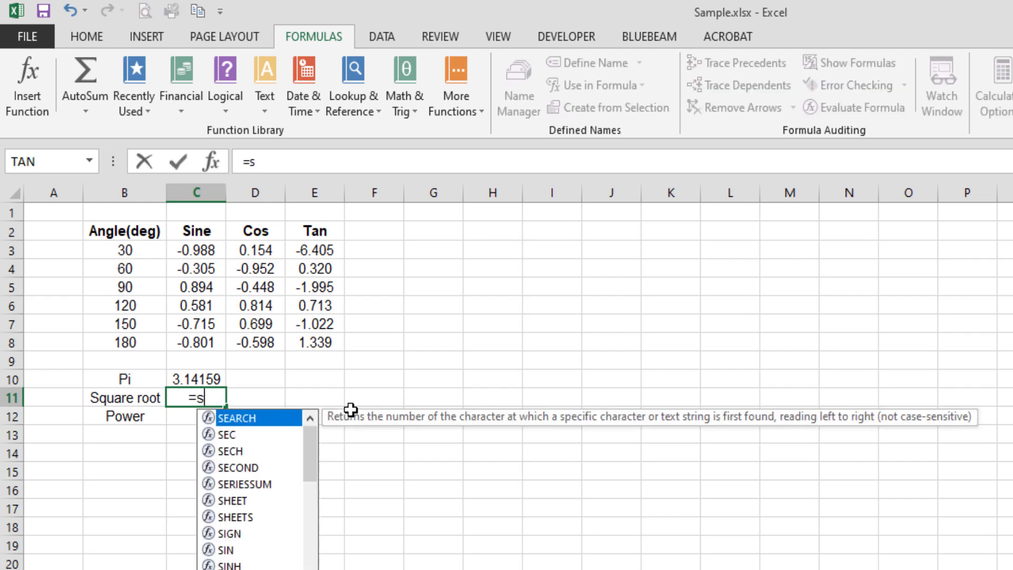
type("qrt(64)")
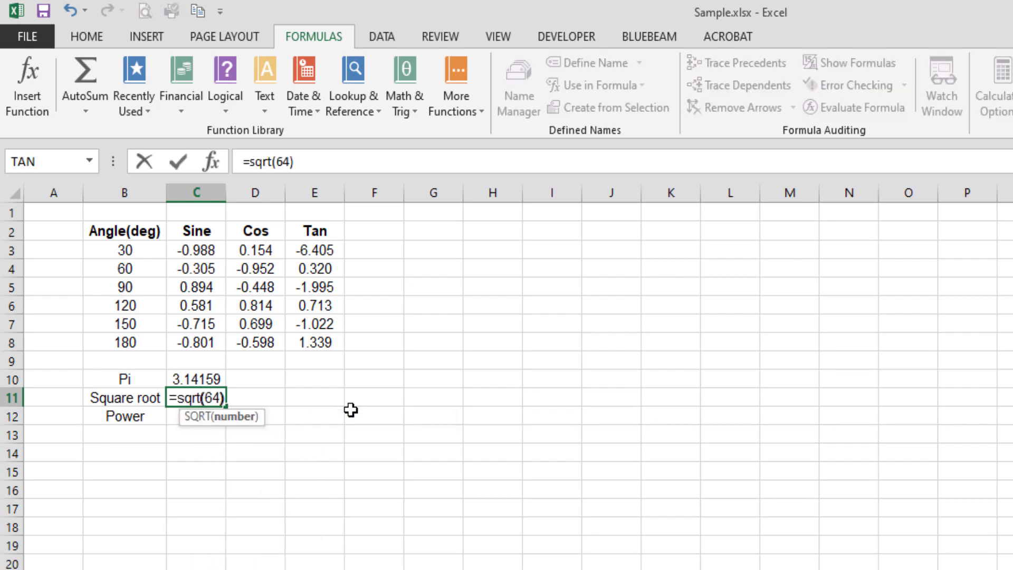
key("Return")
Square 2 with =POWER(2,2) in C12 and =2^2 in D12, both returning 4.
type("=power(")
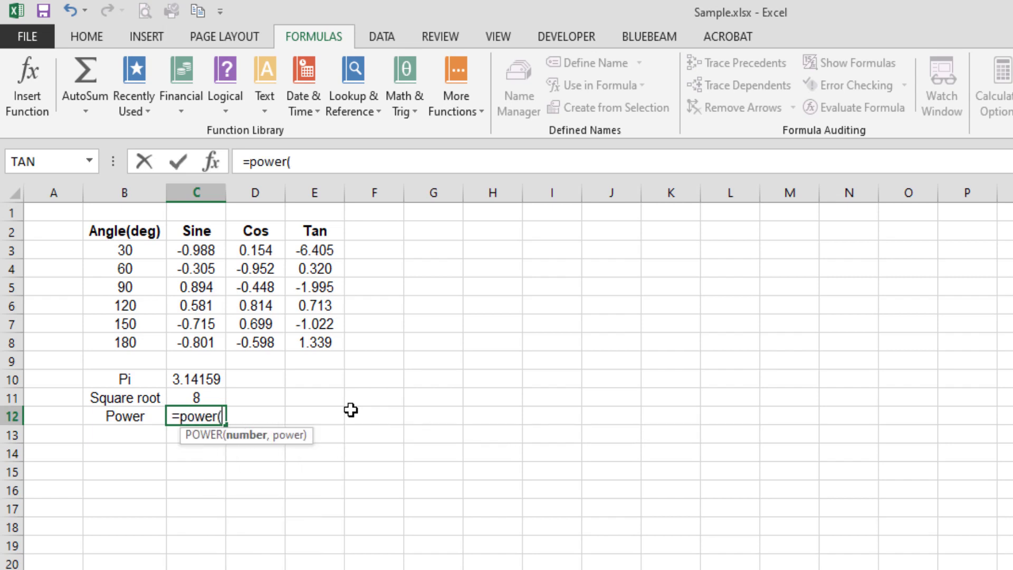
type("9")
key("BackSpace")
type("2,2")
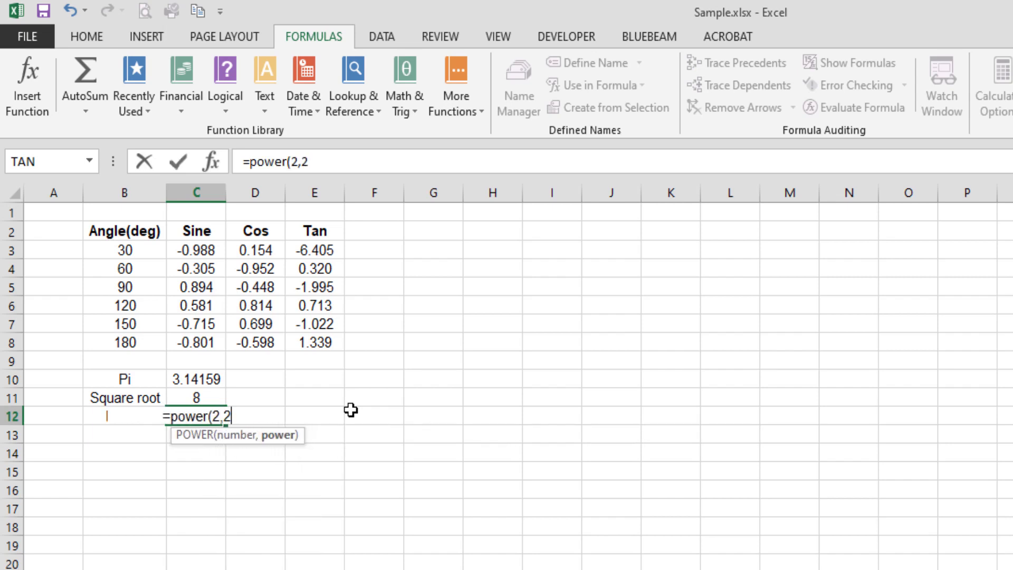
key("Return")
key("Up")
key("Right")
type("=2^2")
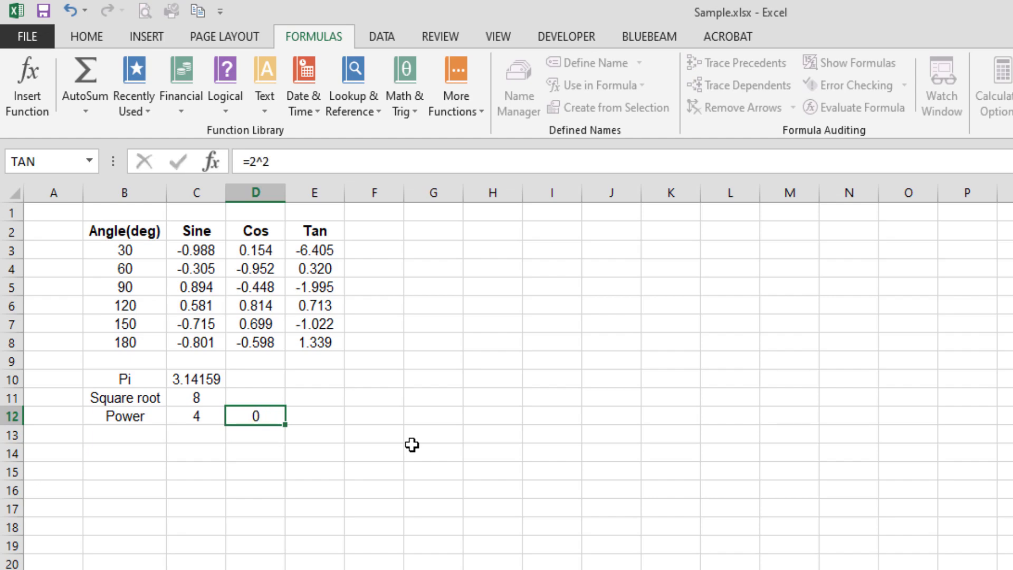
key("Return")
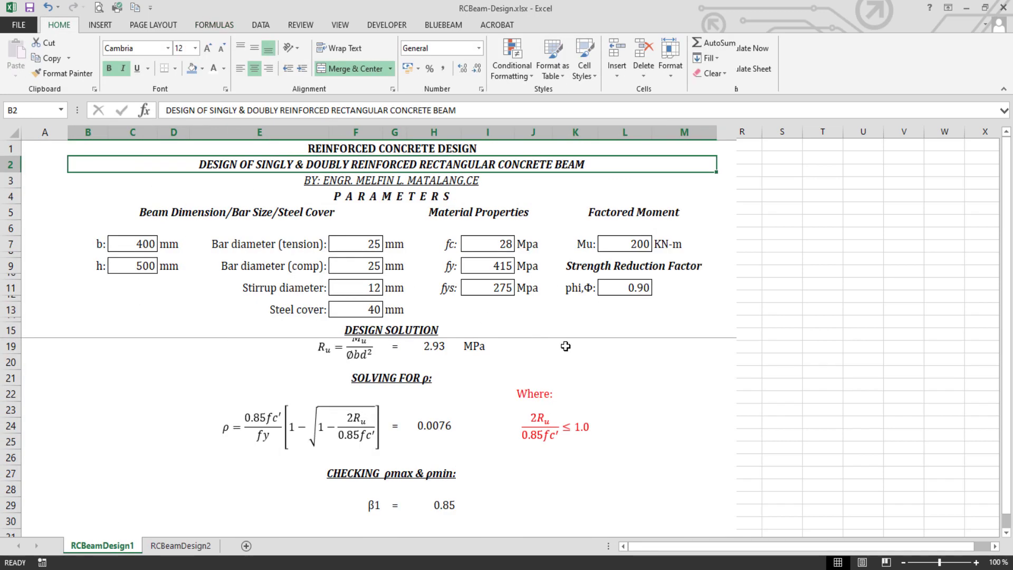
Inspect the IF formula giving β1 = 0.85 in H29, then switch to the flowchart PDF.
scroll(565, 345, "down", 1)
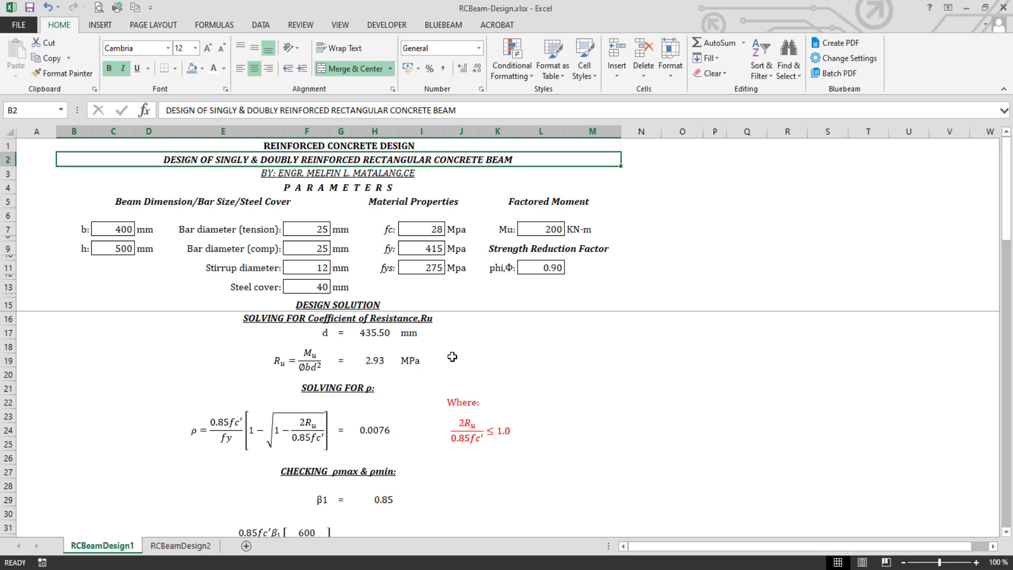
scroll(435, 380, "down", 3)
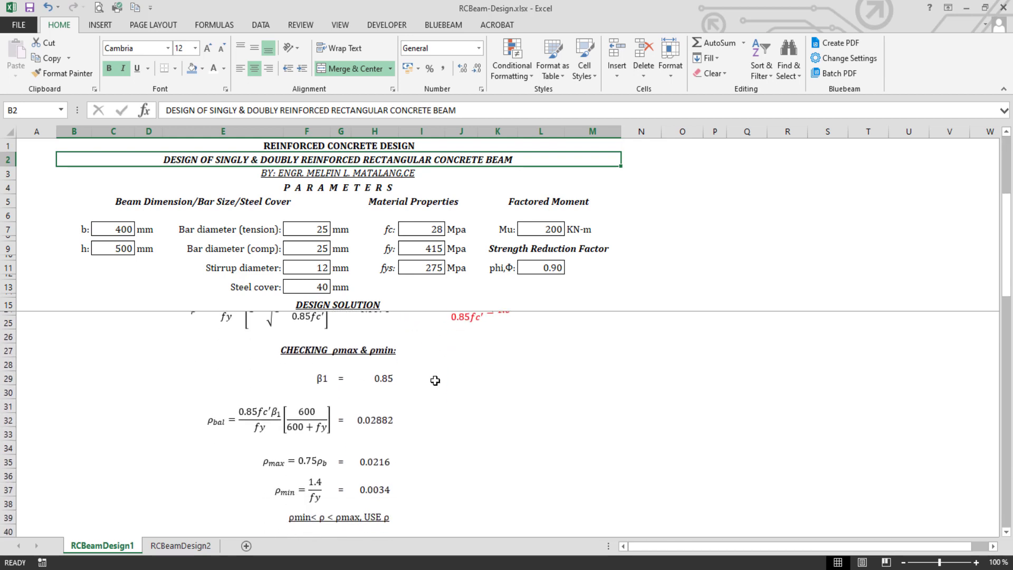
left_click(379, 375)
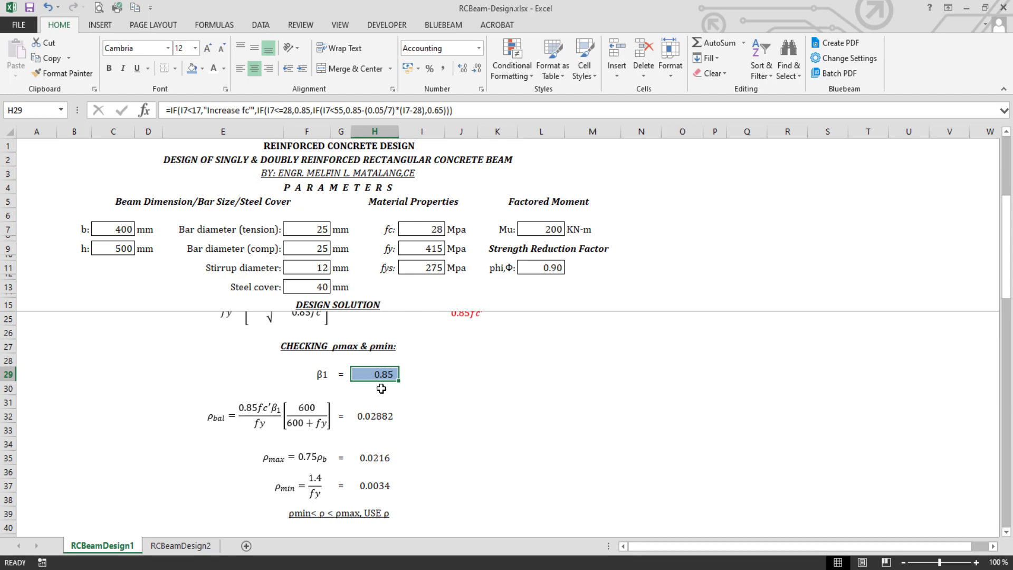
key("alt+Tab")
scroll(552, 149, "up", 4)
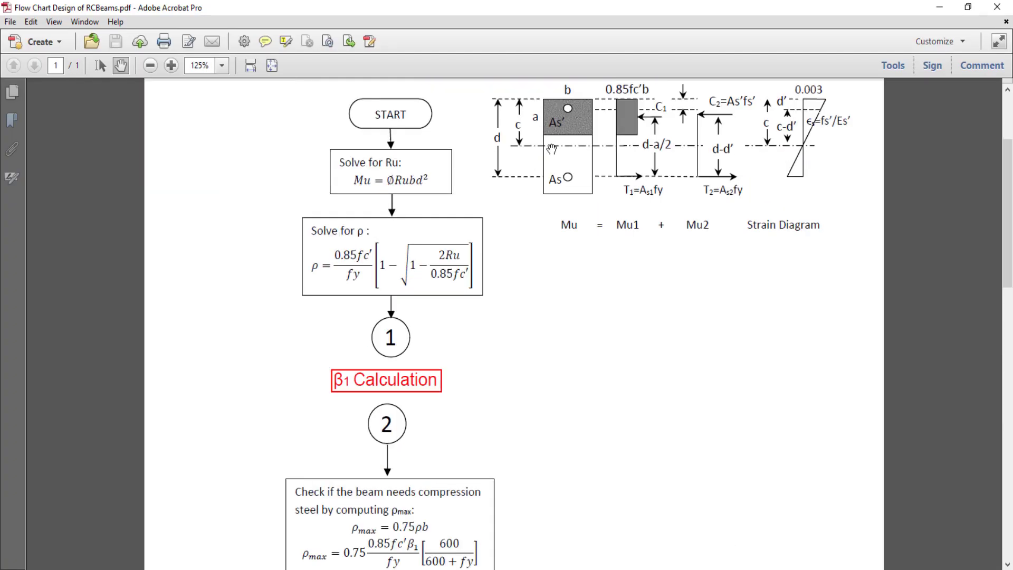
scroll(552, 149, "up", 1)
scroll(546, 306, "up", 3)
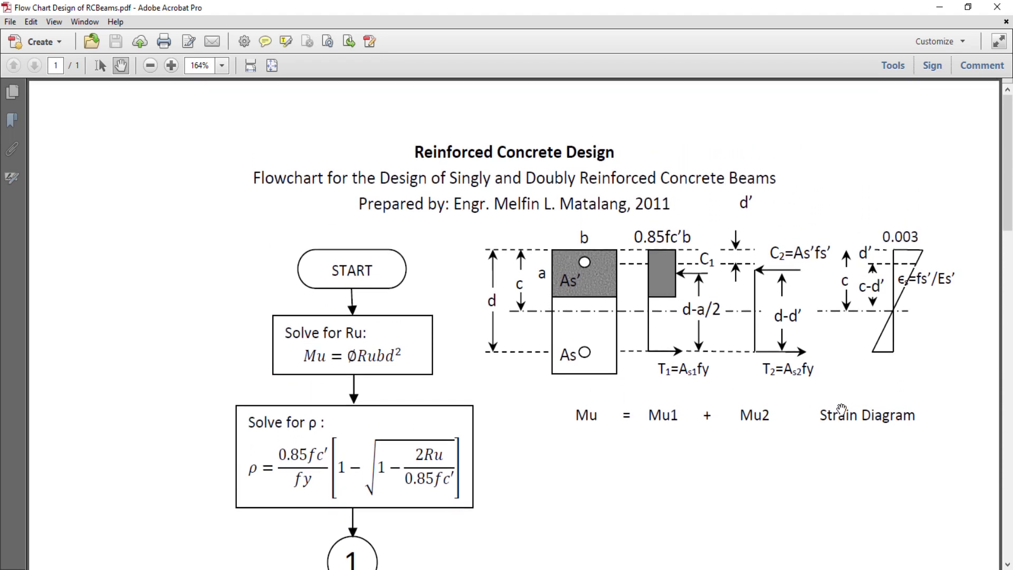
scroll(802, 413, "down", 4)
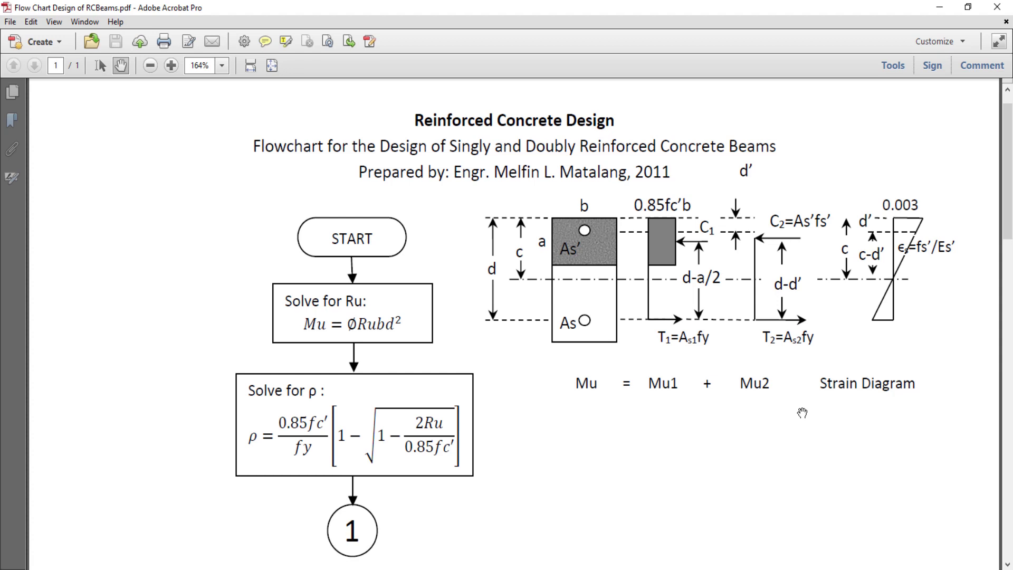
scroll(802, 413, "down", 8)
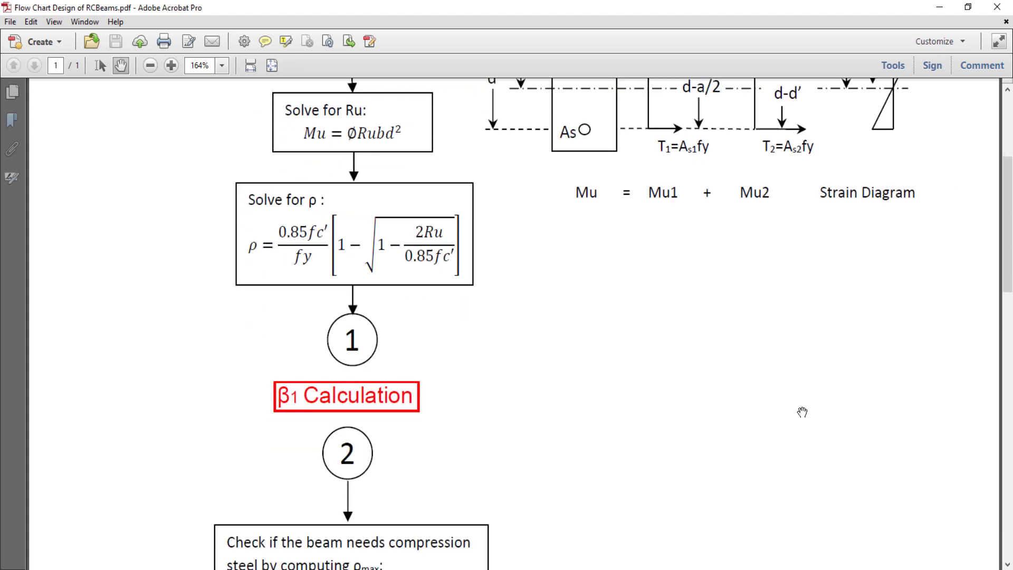
scroll(802, 411, "down", 5)
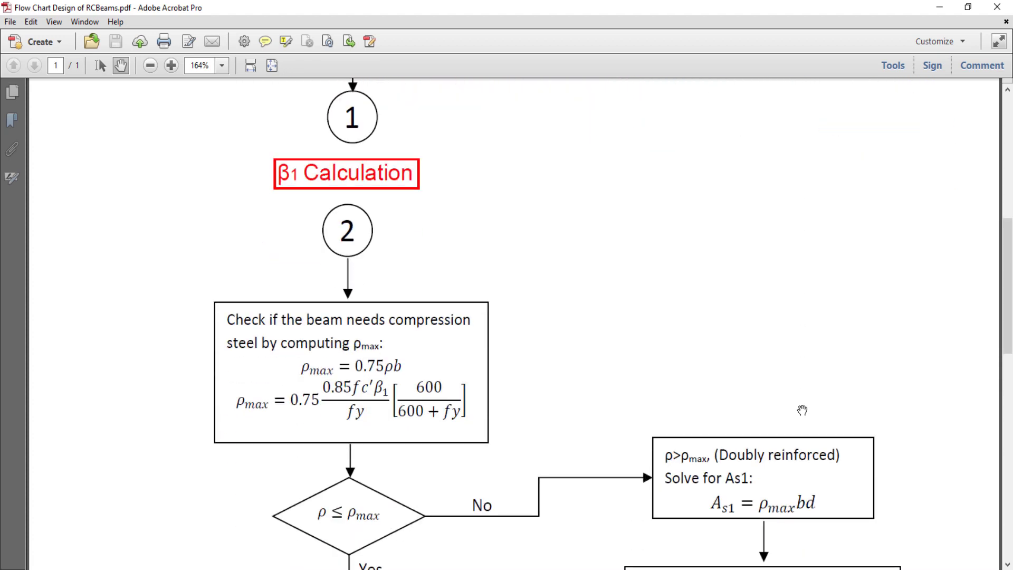
scroll(802, 407, "down", 6)
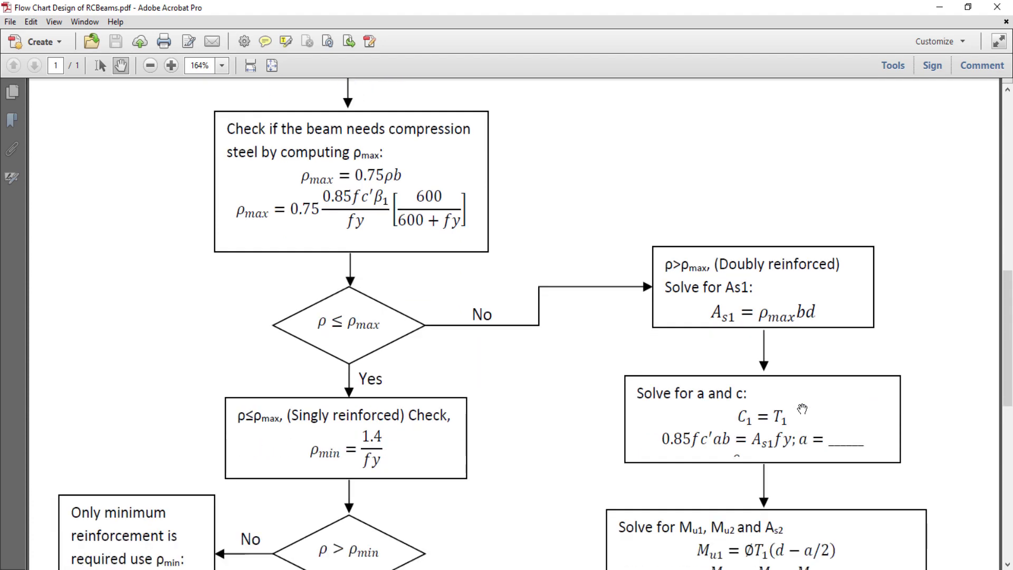
scroll(802, 409, "down", 8)
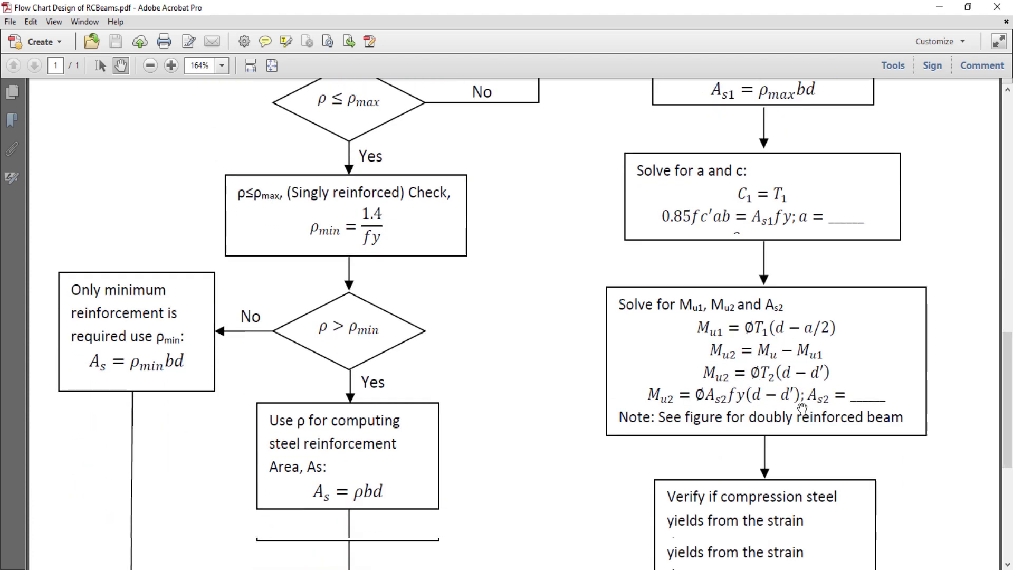
scroll(802, 407, "down", 6)
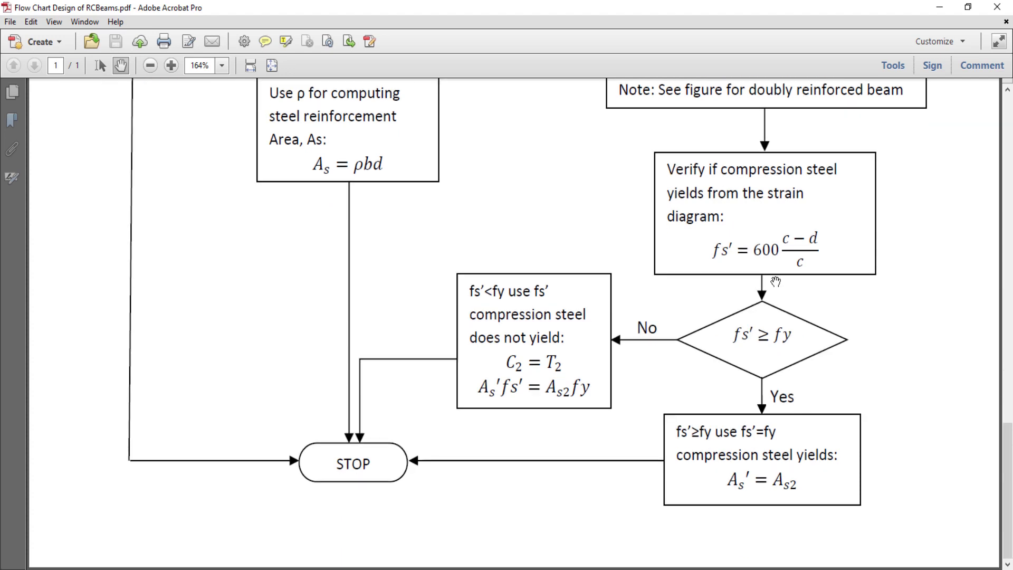
scroll(757, 249, "down", 1)
scroll(756, 250, "down", 4)
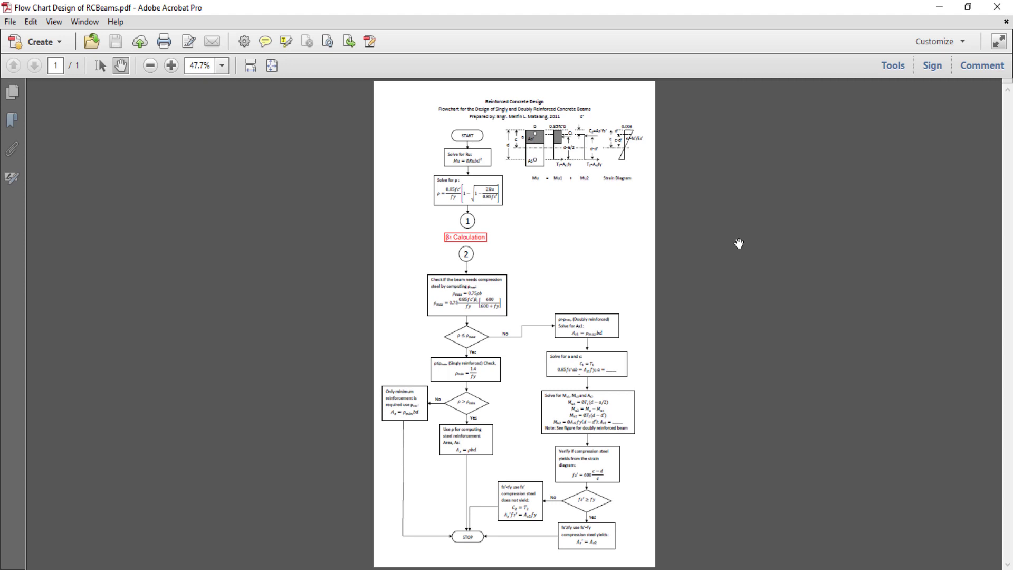
scroll(453, 342, "up", 4)
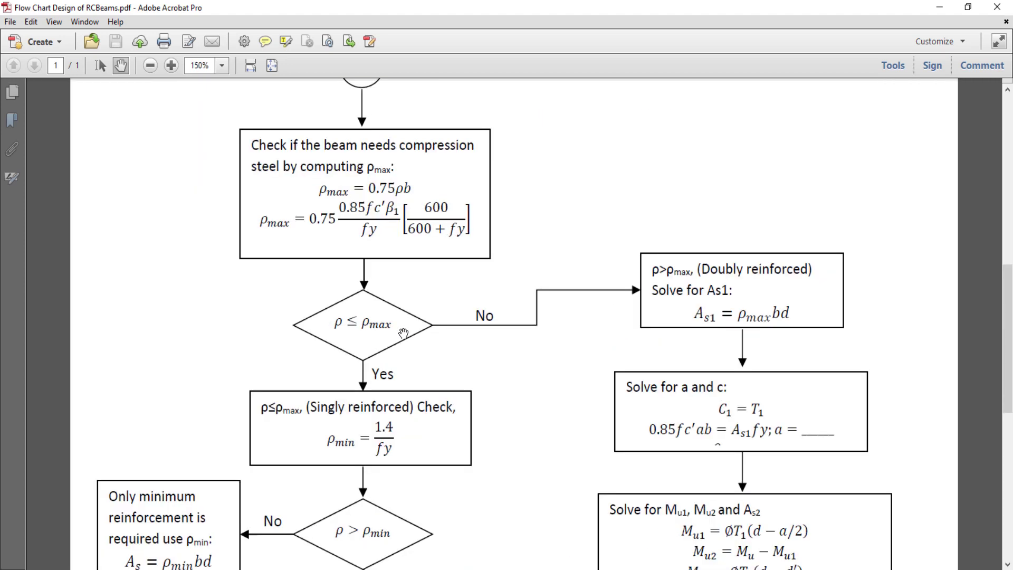
scroll(417, 334, "down", 1)
left_click_drag(418, 333, 427, 272)
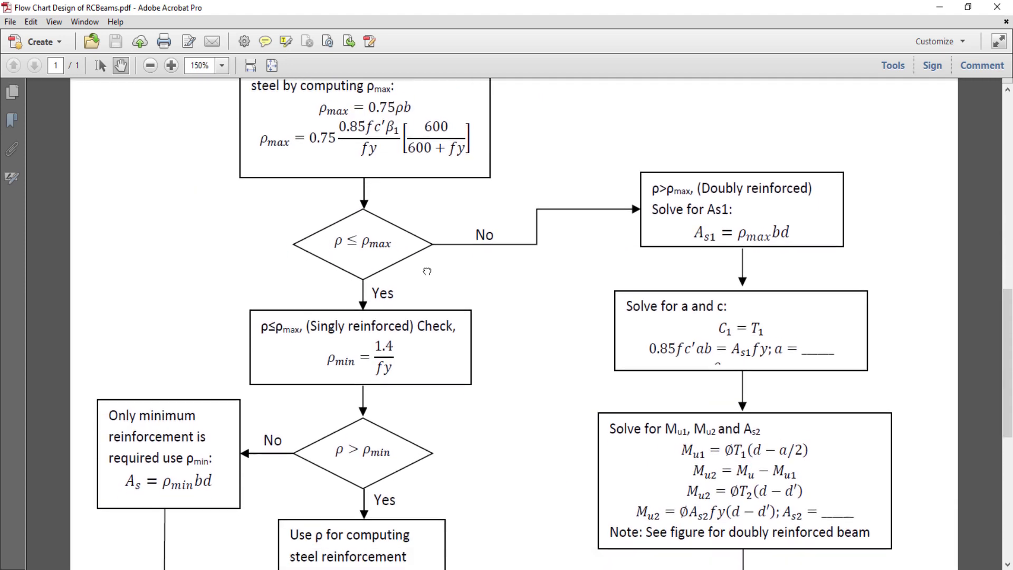
scroll(433, 295, "down", 1)
scroll(452, 374, "down", 1)
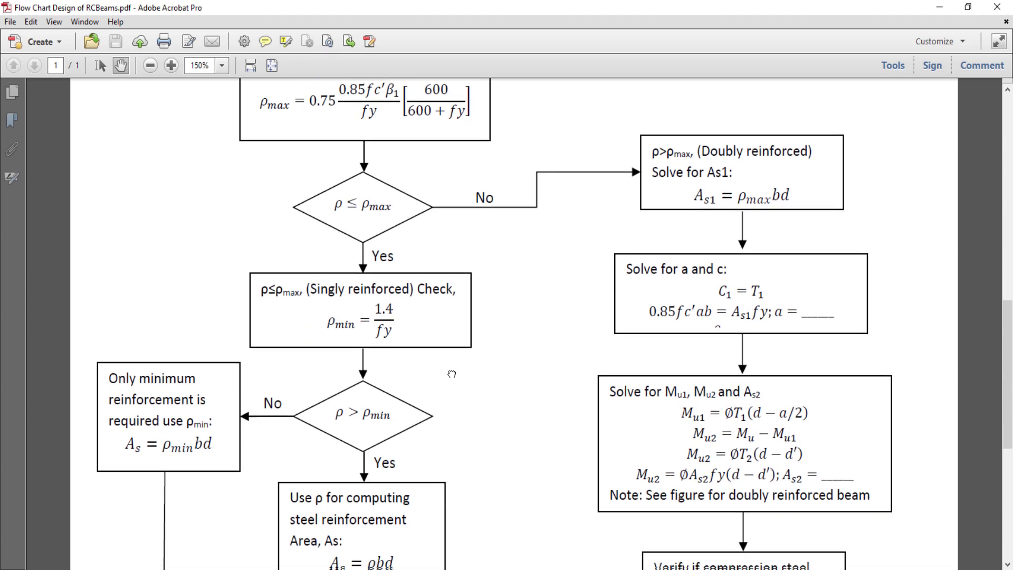
scroll(451, 374, "down", 1)
scroll(464, 418, "down", 2)
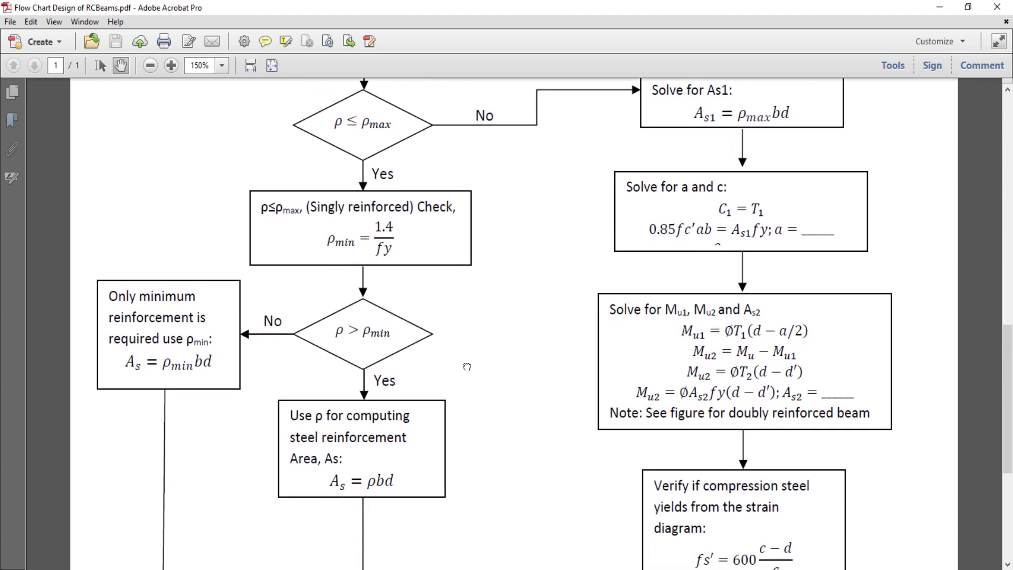
scroll(467, 377, "up", 1)
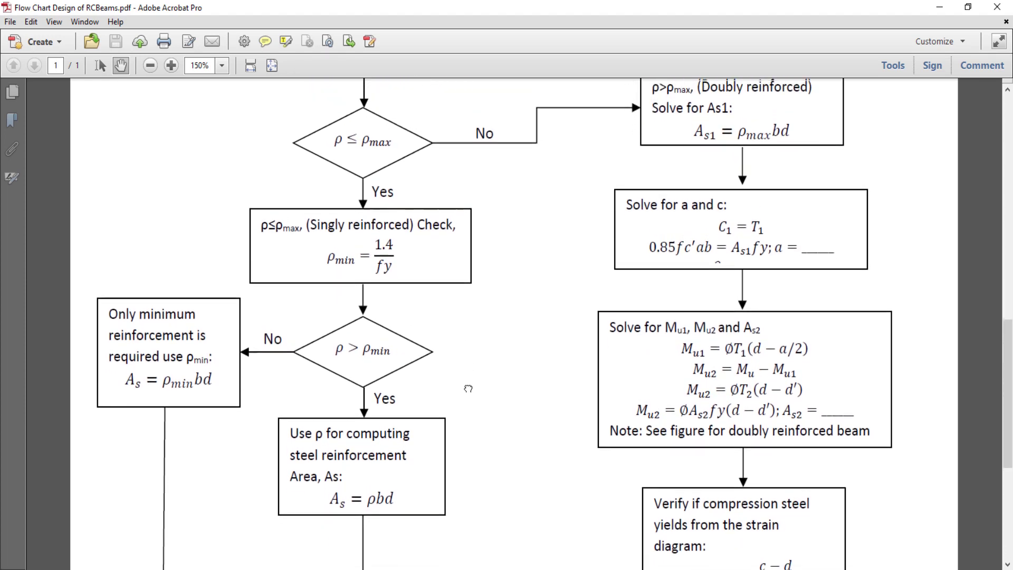
scroll(468, 389, "up", 3)
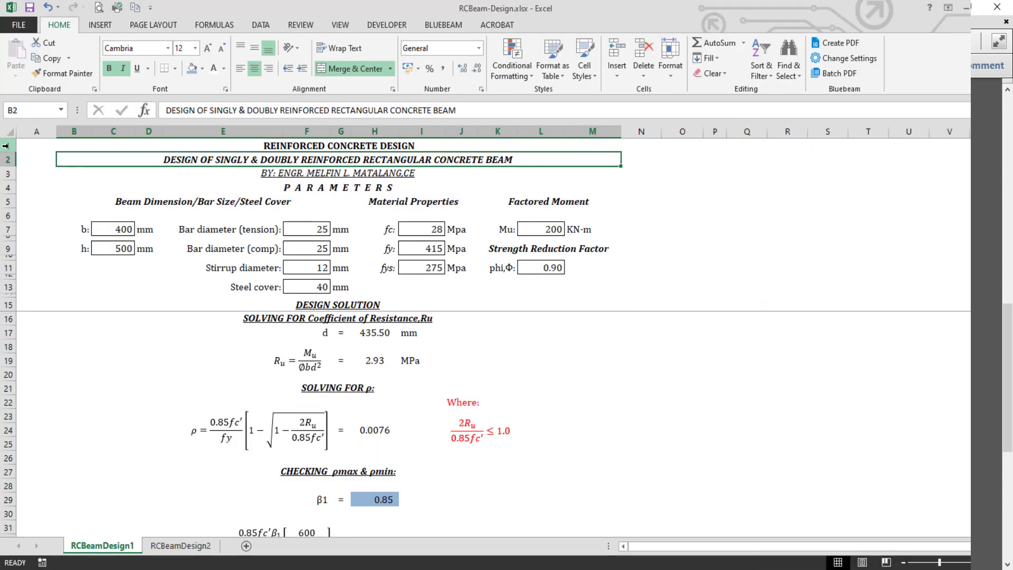
Copy rows 1–15 of the beam sheet, create new workbook Book1, and open Paste Special at row 1.
left_click_drag(7, 145, 51, 299)
key("ctrl+c")
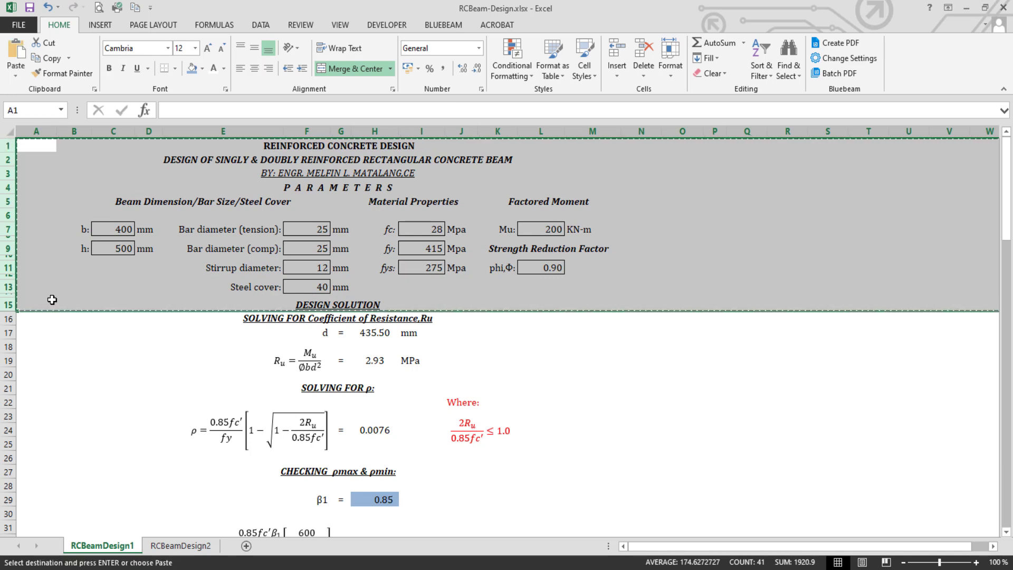
key("ctrl+n")
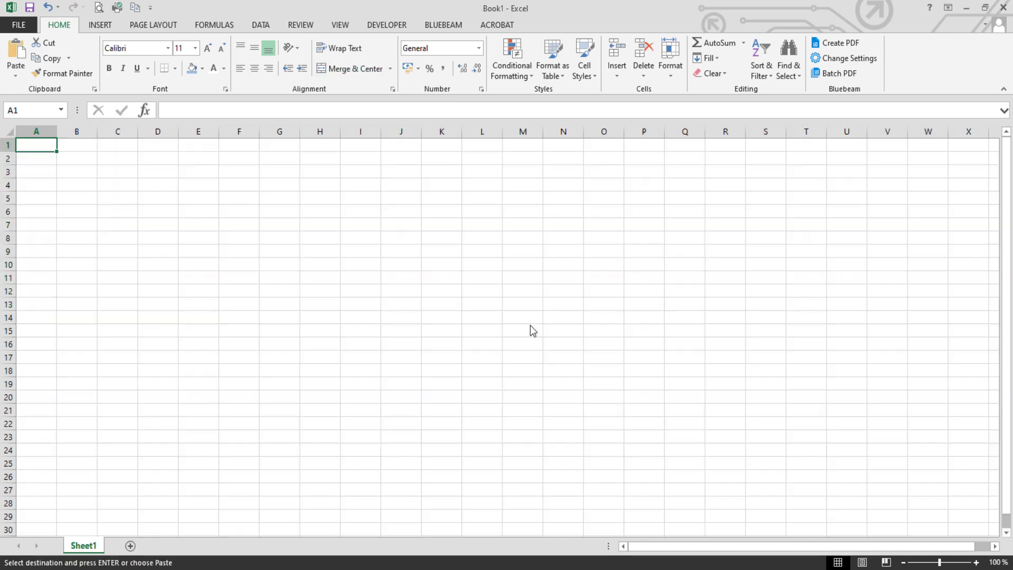
left_click(4, 145)
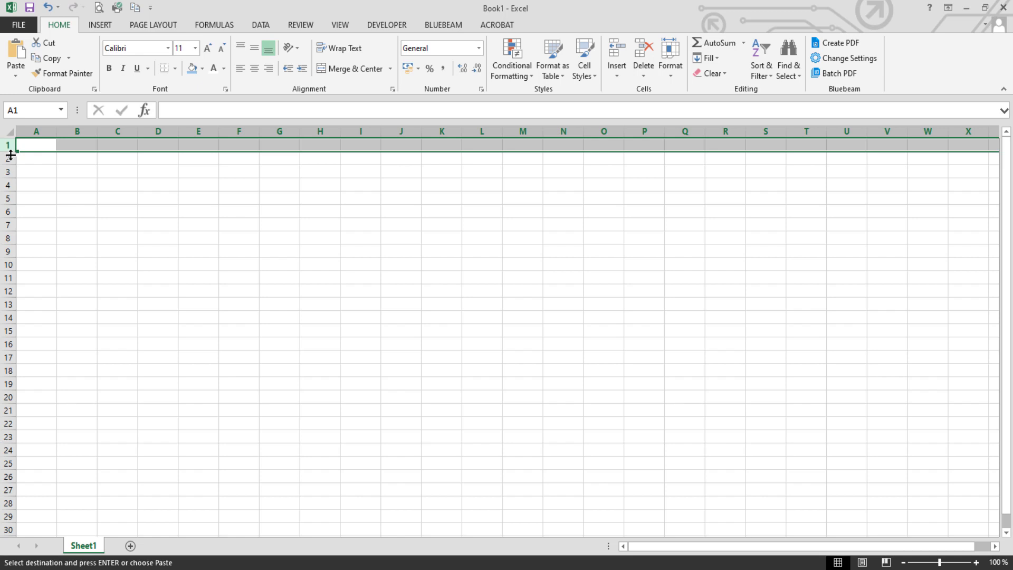
right_click(9, 144)
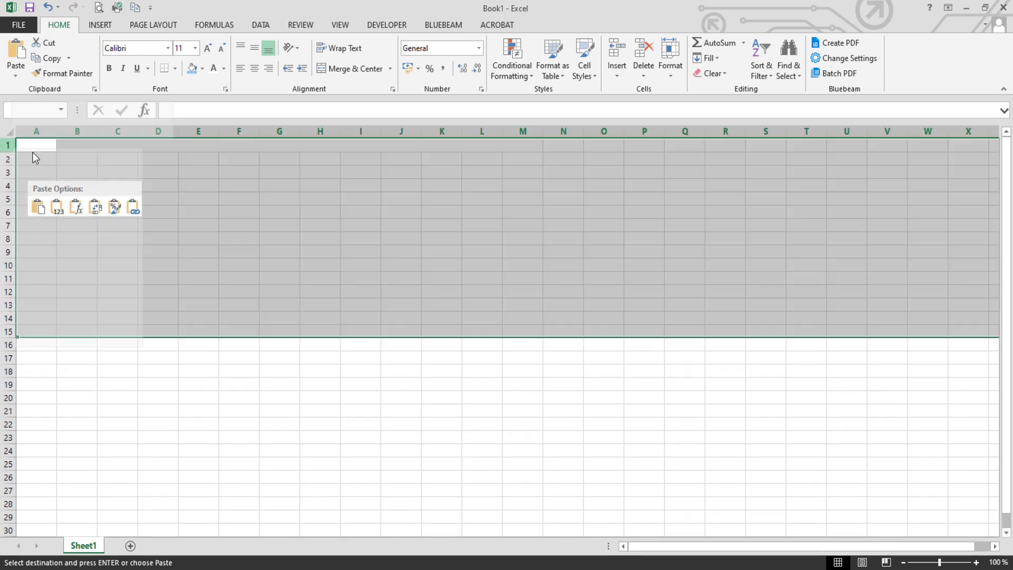
left_click(2, 141)
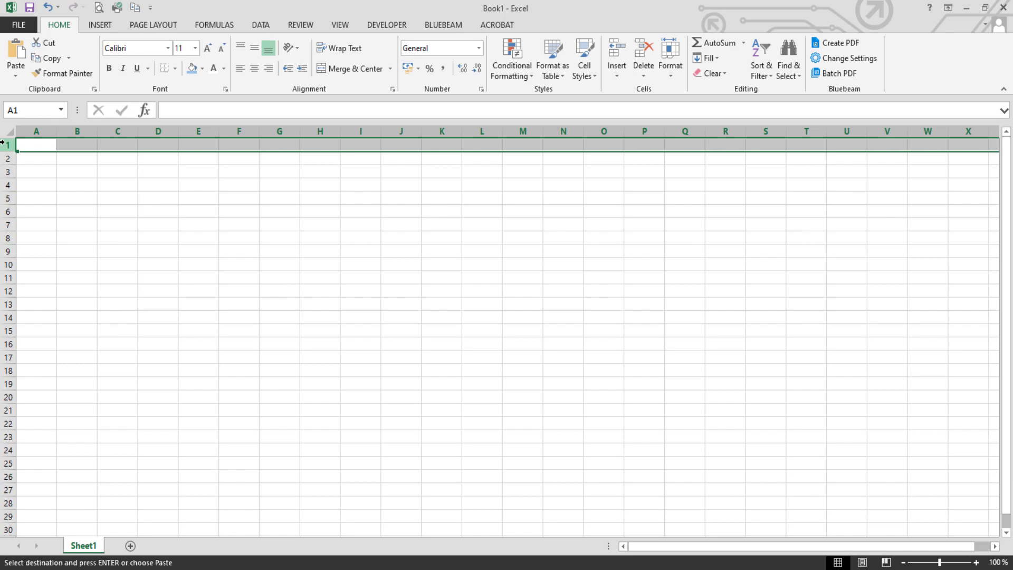
key("ctrl+alt+v")
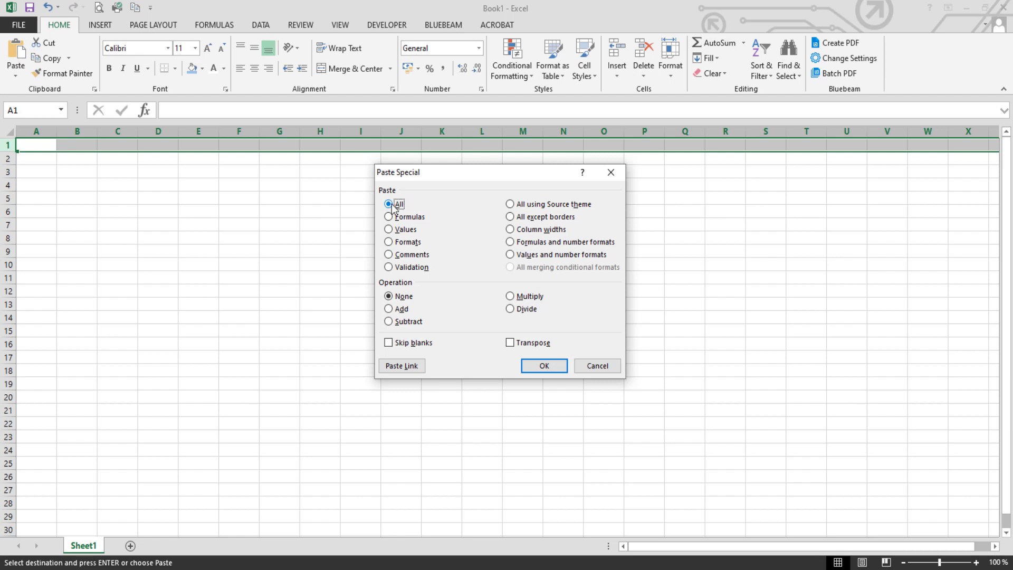
Paste All the beam parameters into Book1, then fill the Mu cell L7 (200) light blue.
left_click(544, 365)
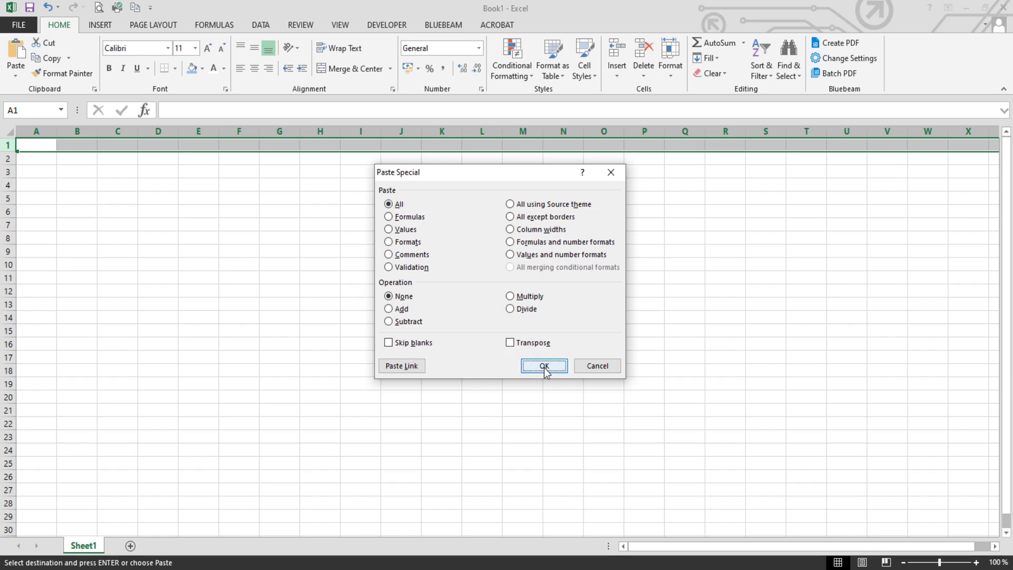
left_click(134, 228)
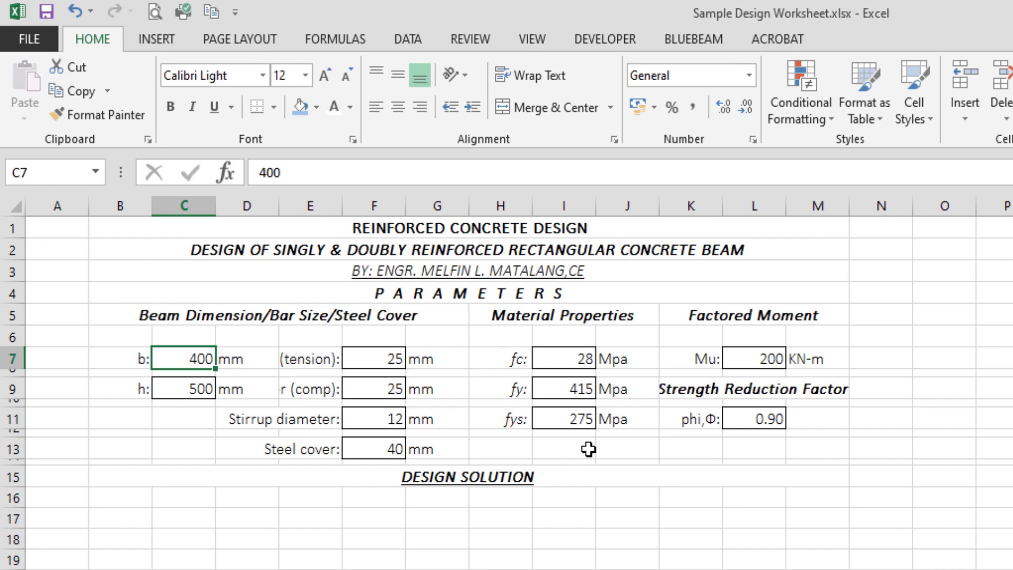
left_click(769, 359)
left_click(298, 111)
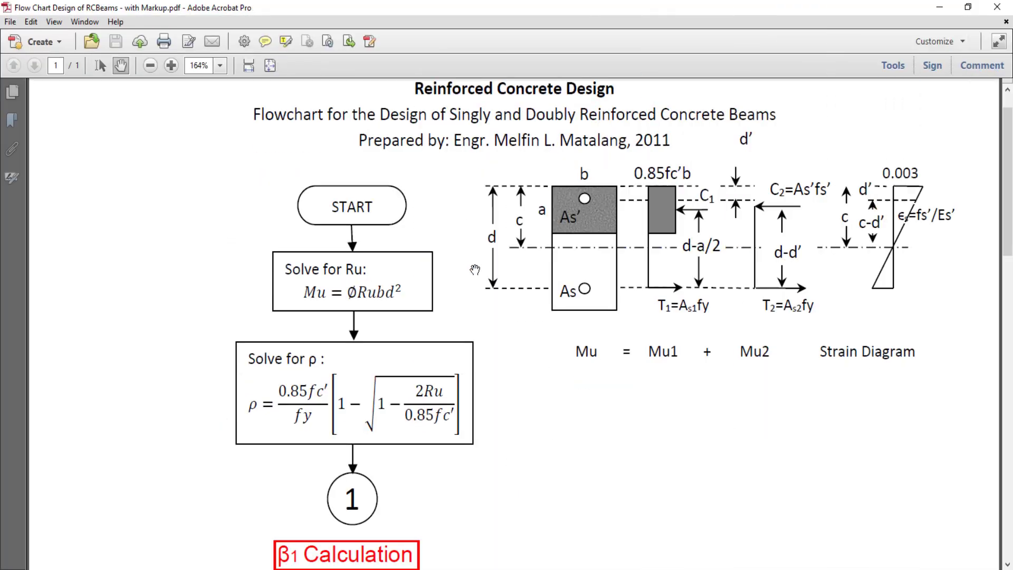
Scroll through the beam flowchart PDF from the ρmax check to STOP and back up to the title.
scroll(549, 317, "down", 2)
scroll(549, 317, "down", 4)
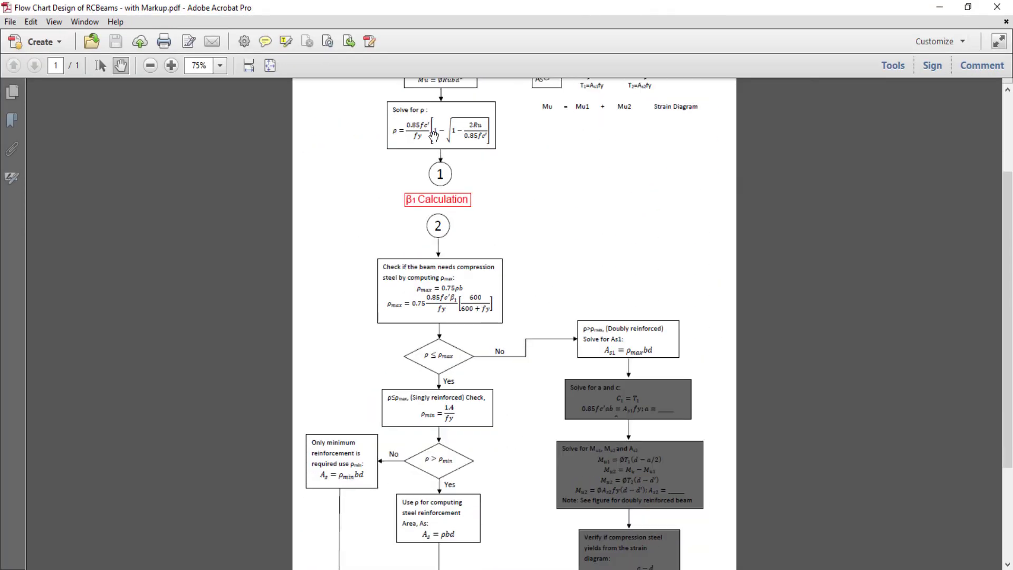
scroll(522, 293, "down", 3)
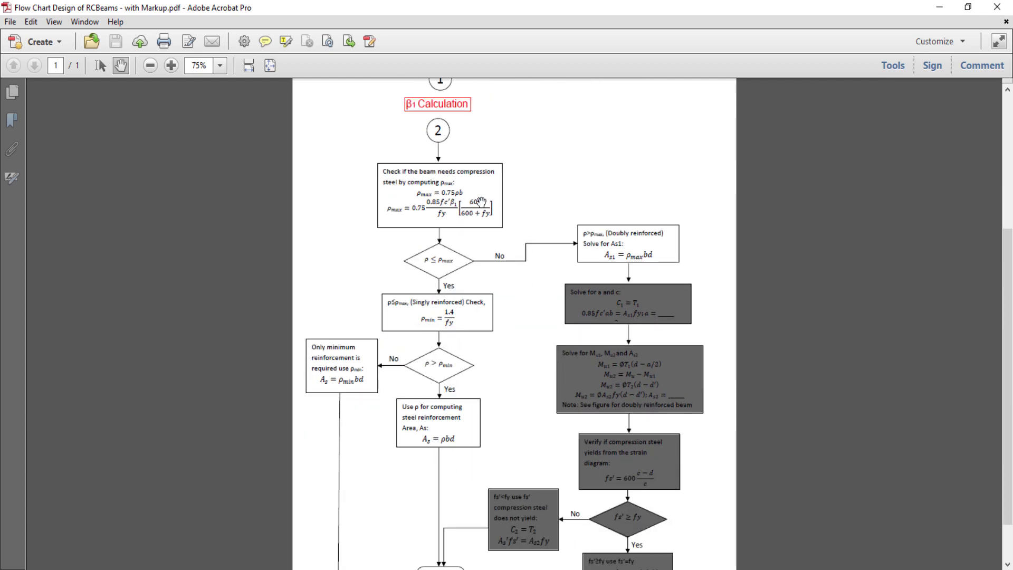
scroll(448, 201, "up", 2)
scroll(438, 364, "down", 2)
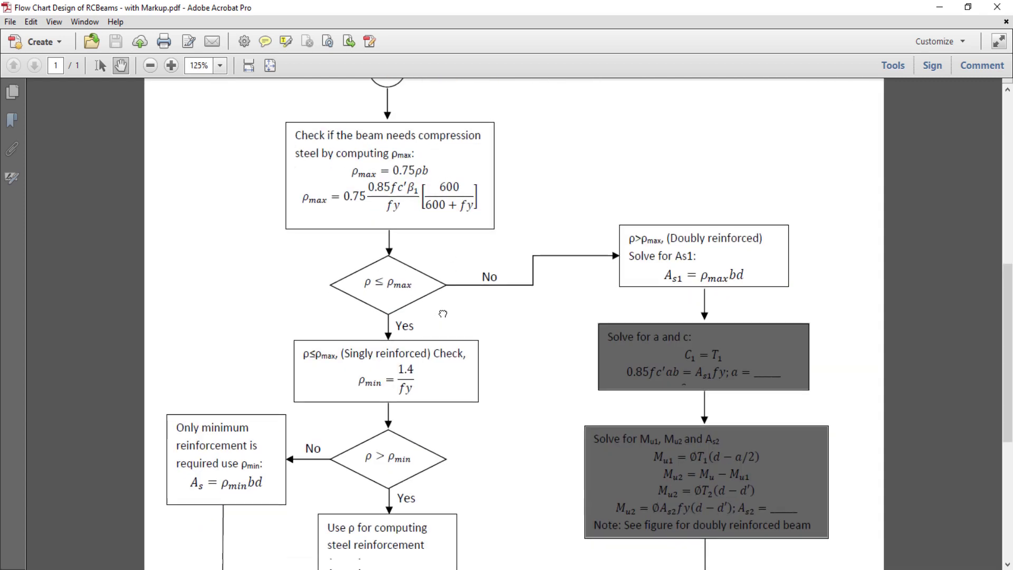
scroll(430, 329, "up", 1)
scroll(548, 317, "down", 3)
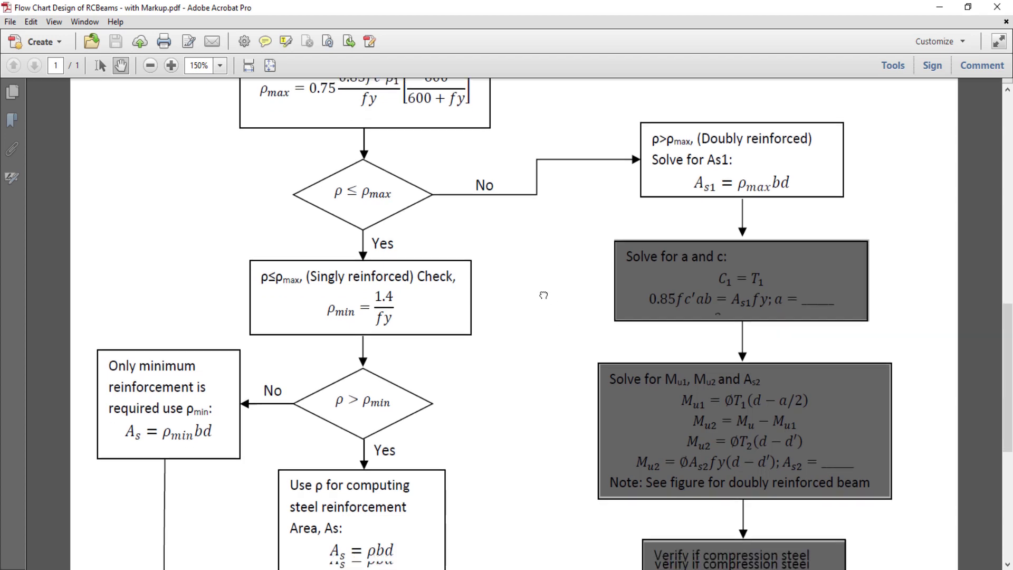
scroll(509, 269, "up", 2)
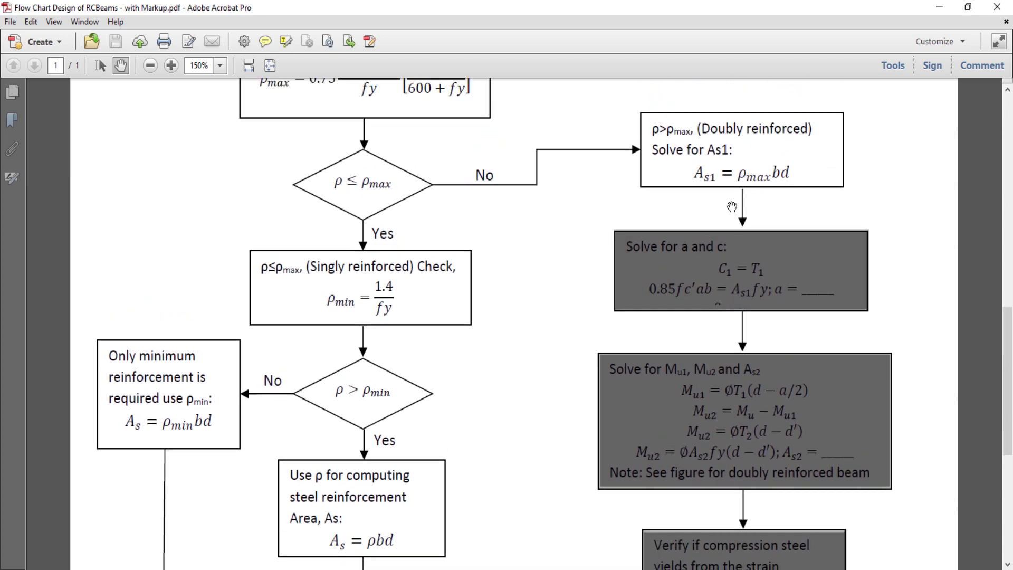
scroll(756, 333, "down", 7)
scroll(755, 331, "down", 3)
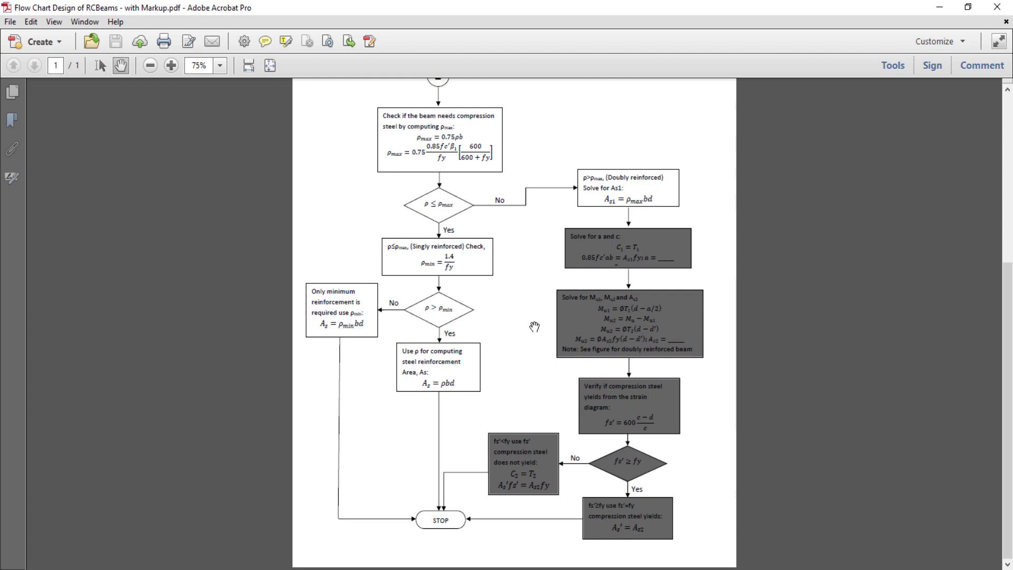
scroll(536, 319, "up", 5)
scroll(536, 320, "up", 2)
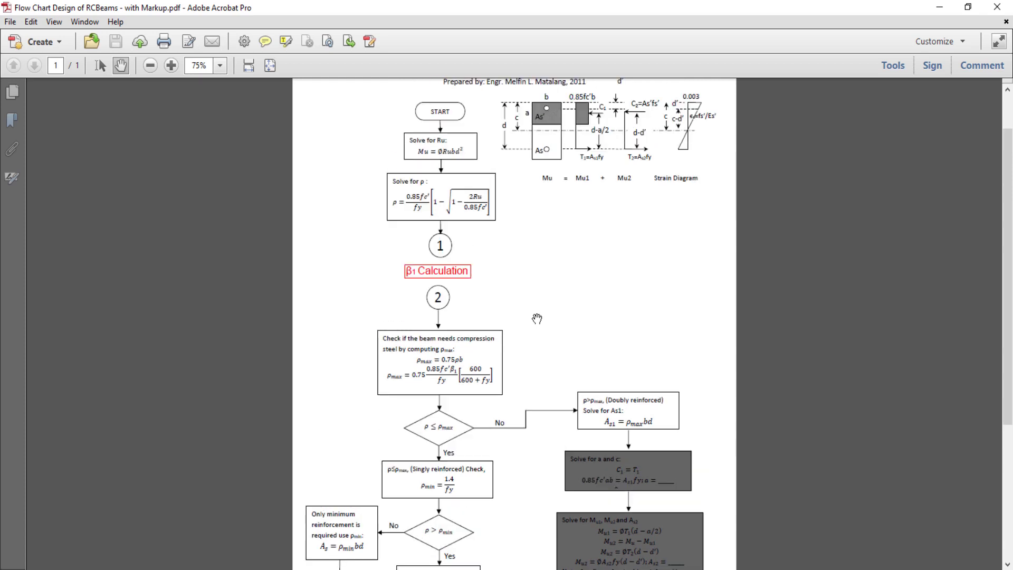
scroll(541, 317, "up", 1)
scroll(541, 317, "up", 1)
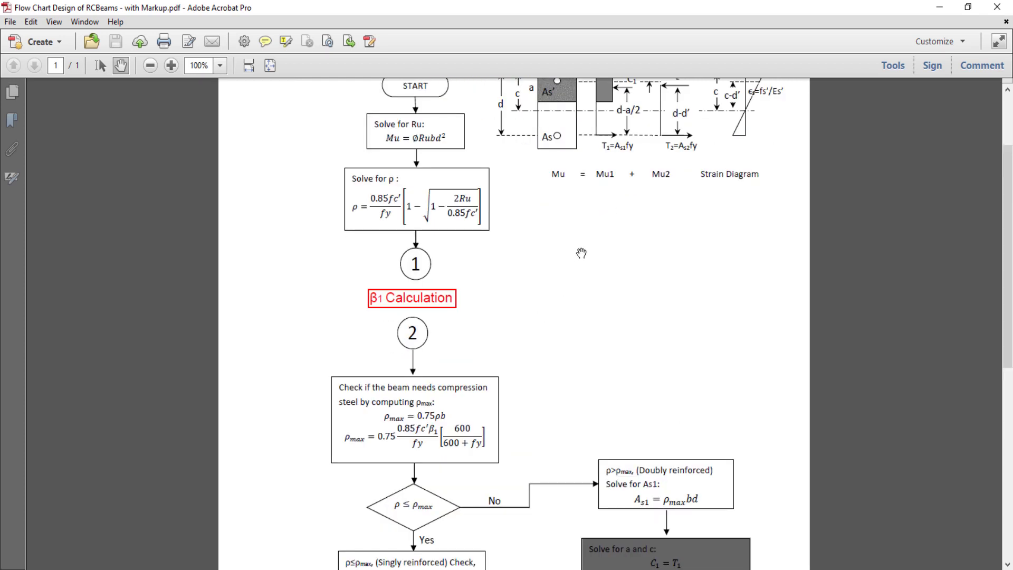
scroll(581, 287, "up", 2)
scroll(583, 334, "down", 1)
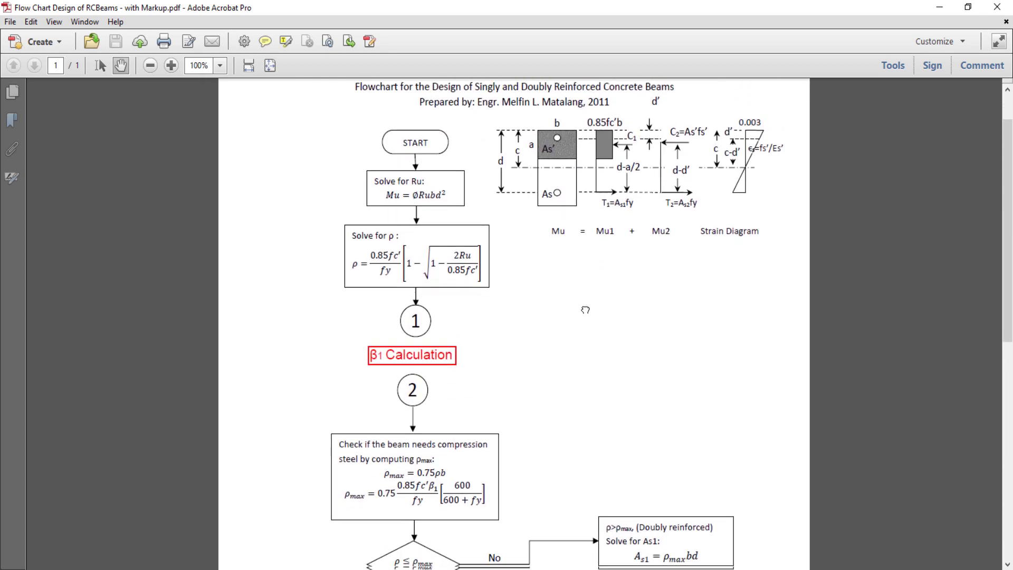
scroll(441, 328, "up", 2, "ctrl")
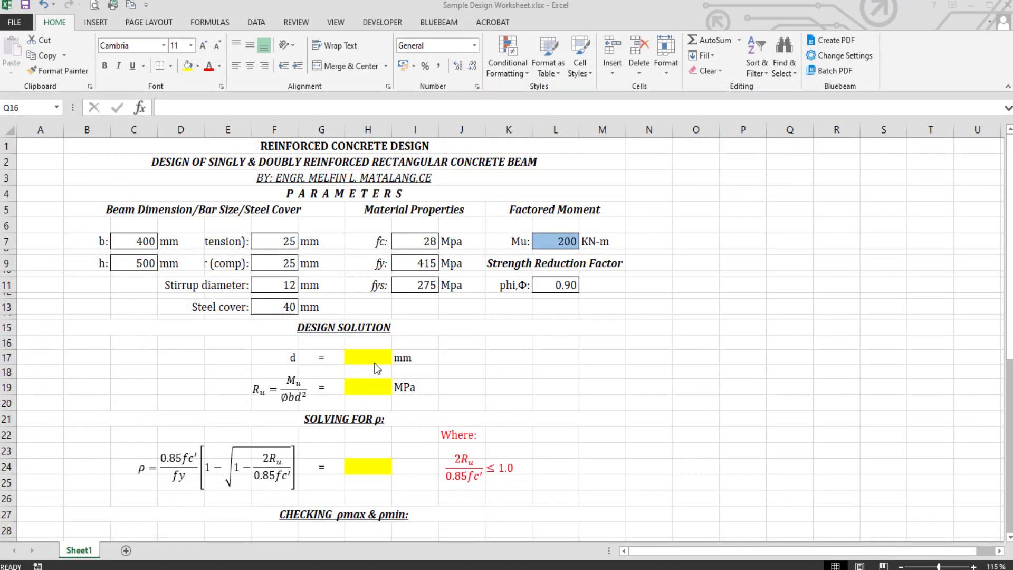
Enter d in H17 as =C9-(F13+F11+F9/2), giving 435.5 mm.
left_click(378, 359)
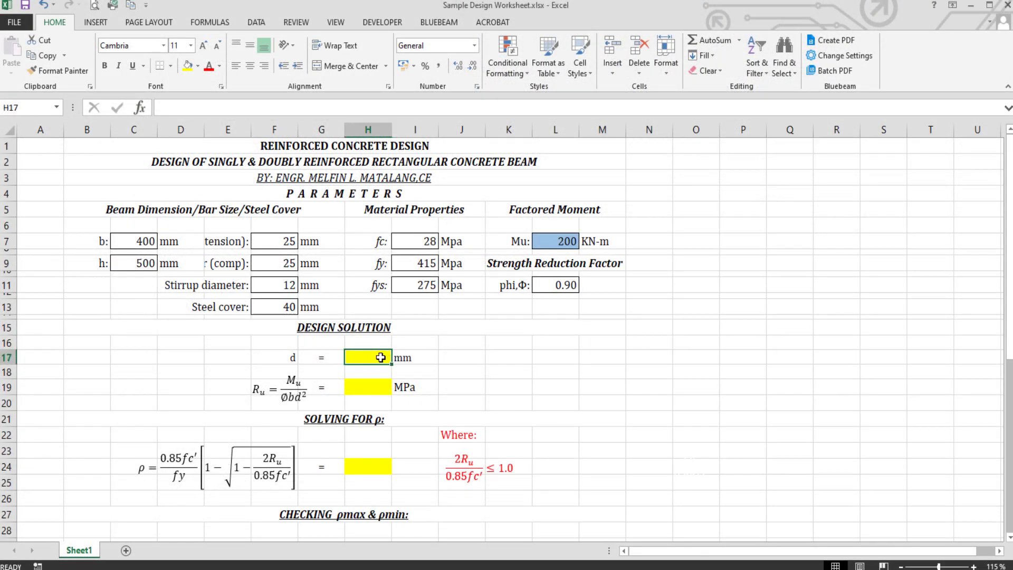
type("=")
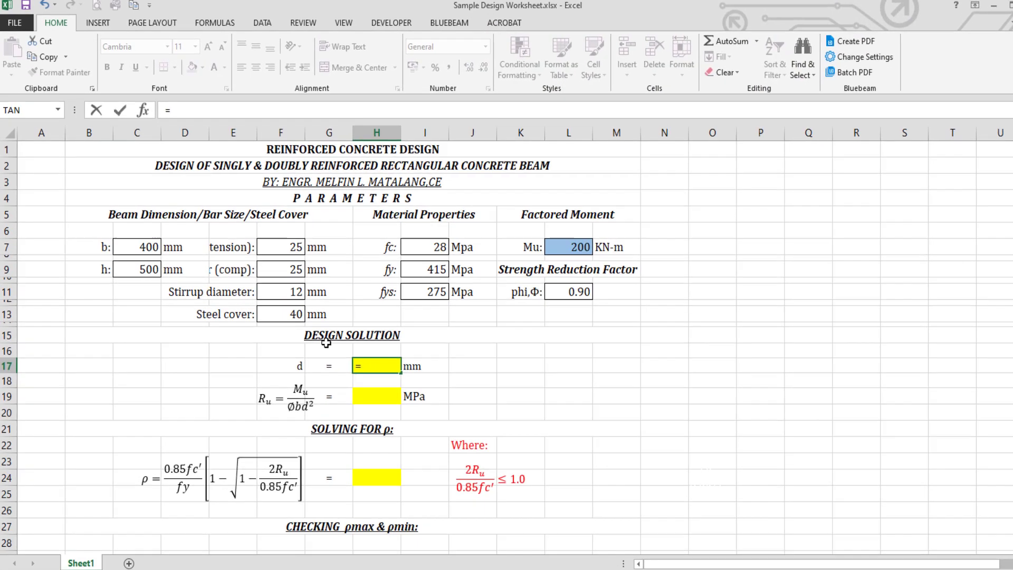
left_click(138, 262)
type("-(")
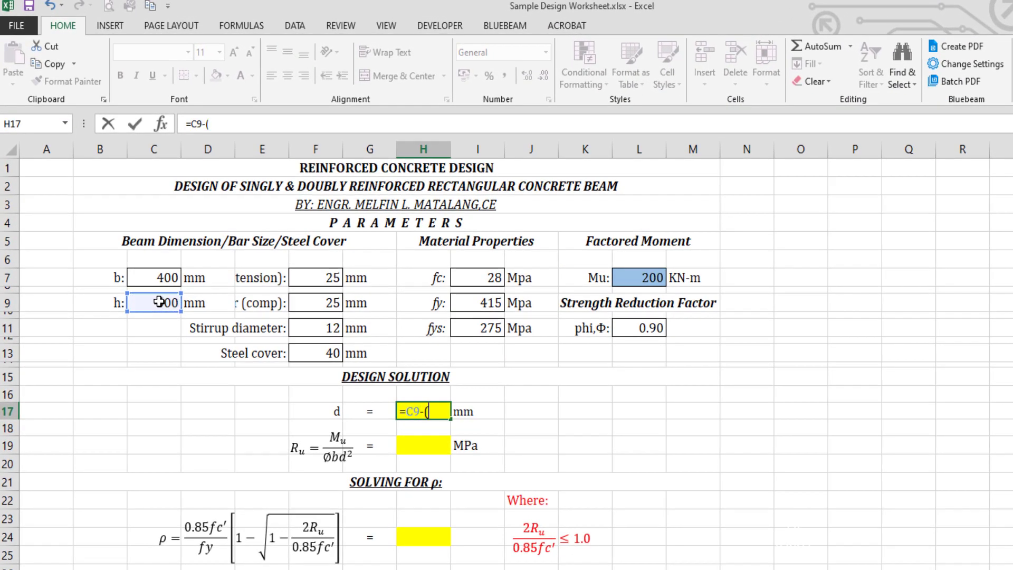
left_click(314, 352)
type("+")
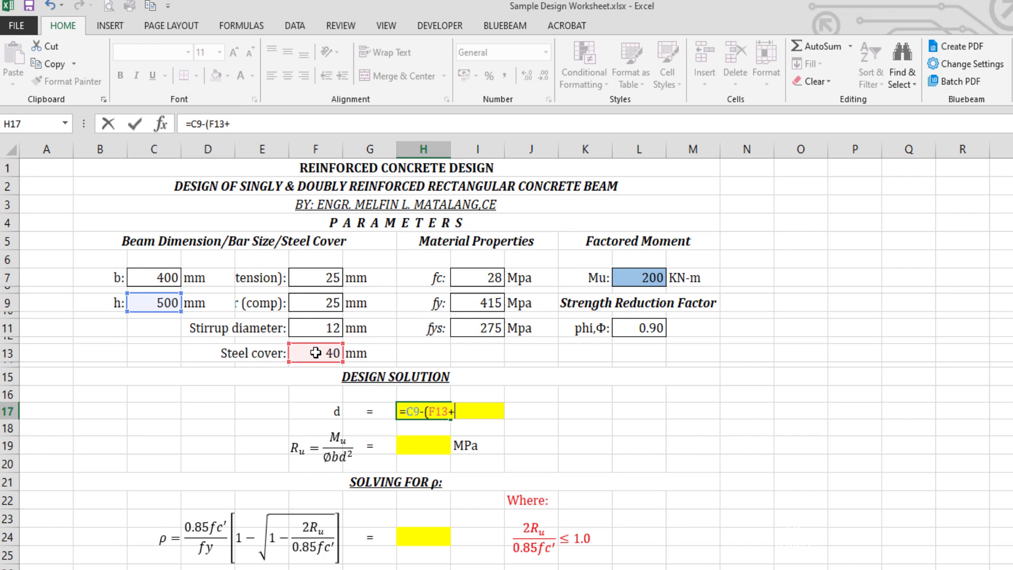
left_click(320, 326)
type("+")
left_click(319, 298)
type("/2")
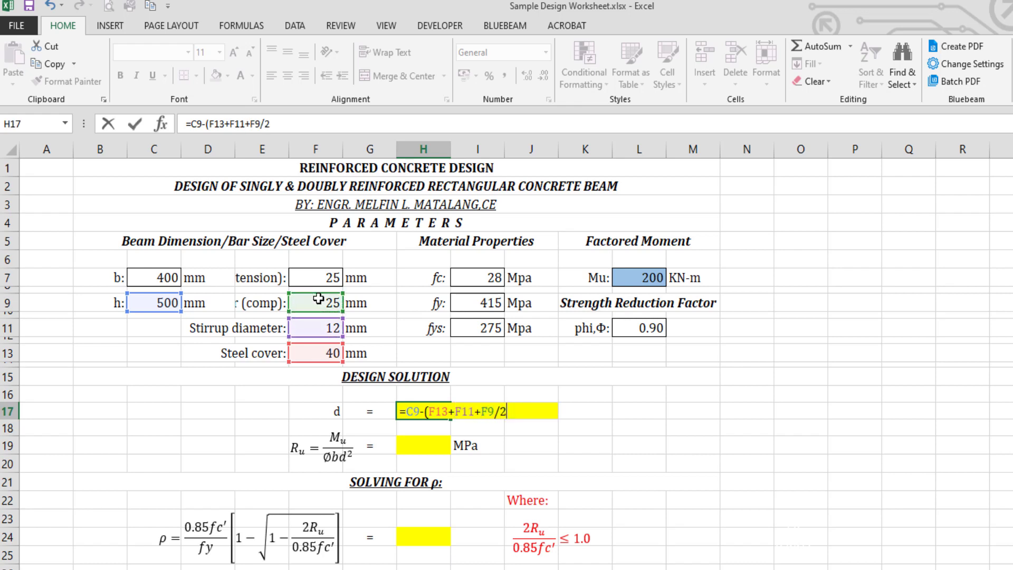
type(")")
key("Return")
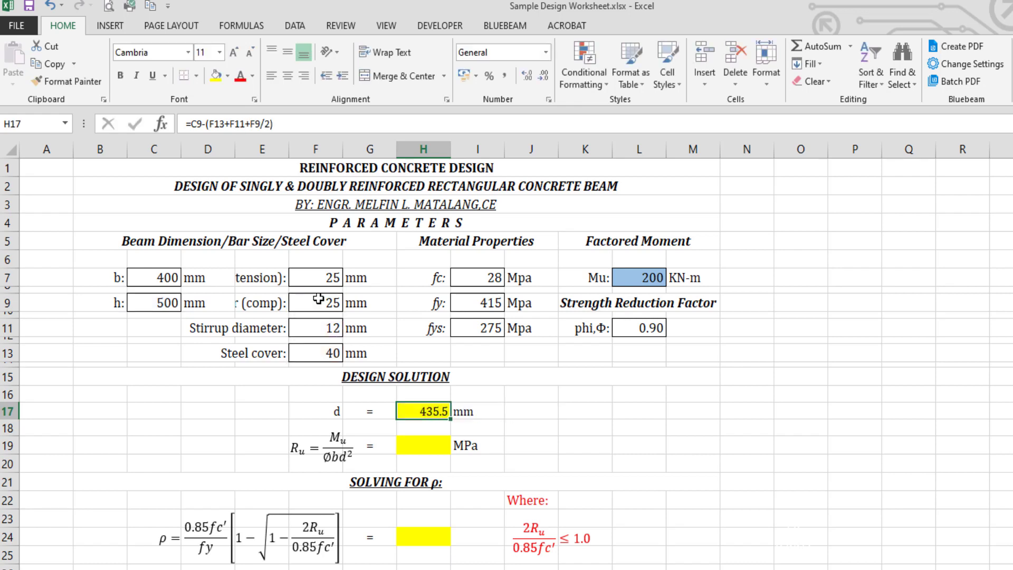
Enter Ru in H19 as =(L7*1000*1000)/(L11*C7*H17^2), giving 2.93 MPa.
left_click(421, 447)
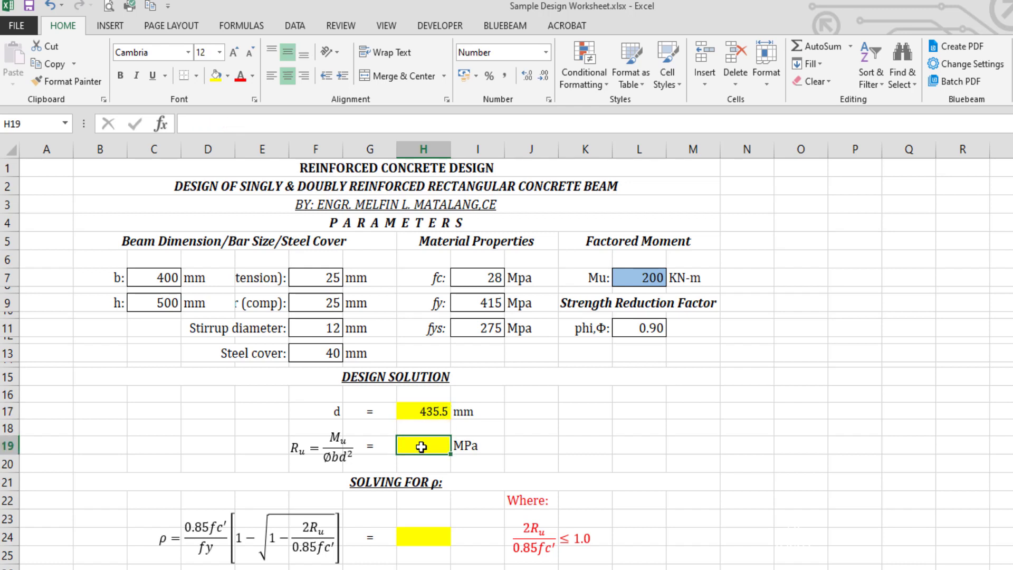
type("=")
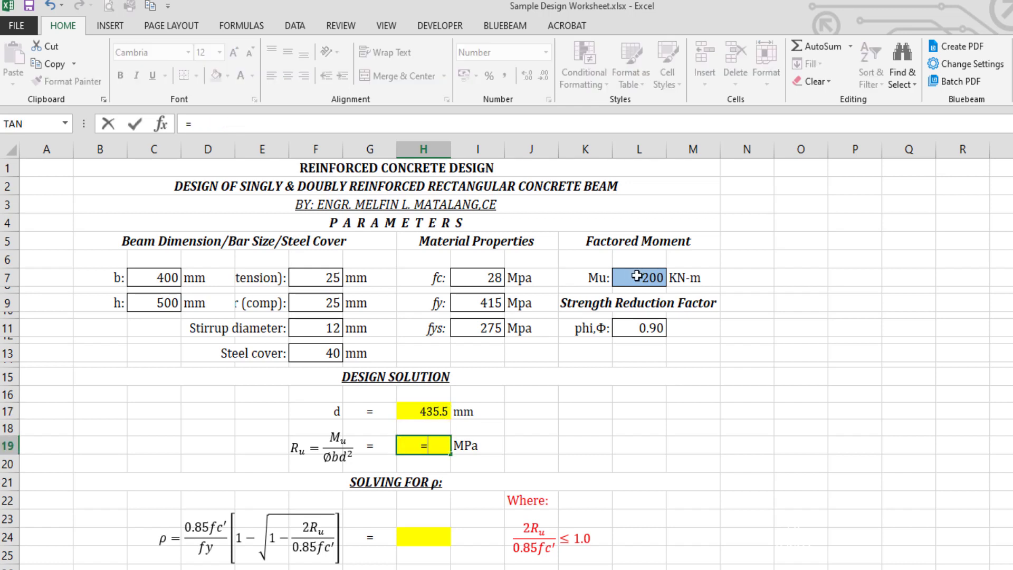
type("(")
left_click(636, 276)
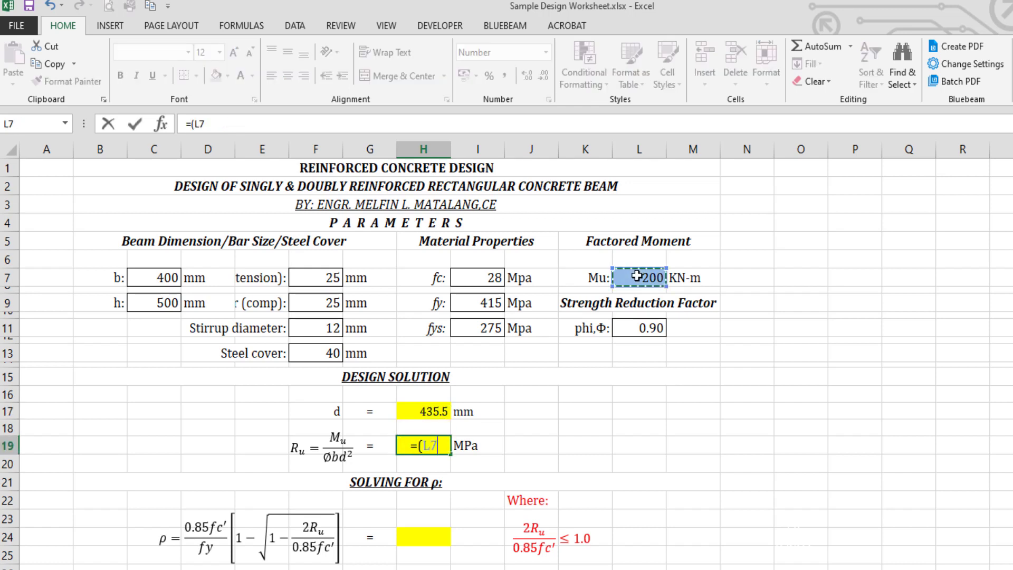
type("*")
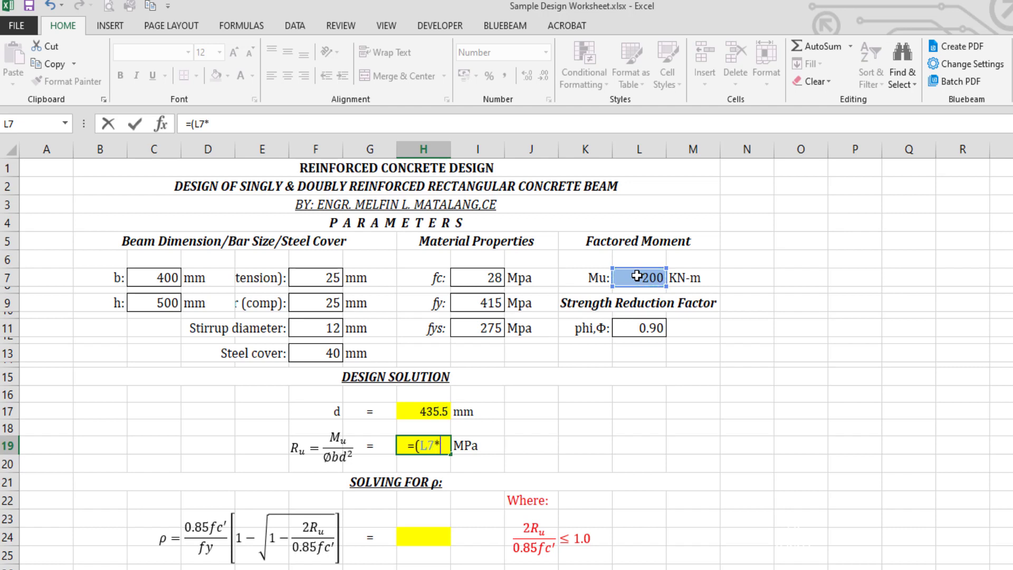
type("1000*1000")
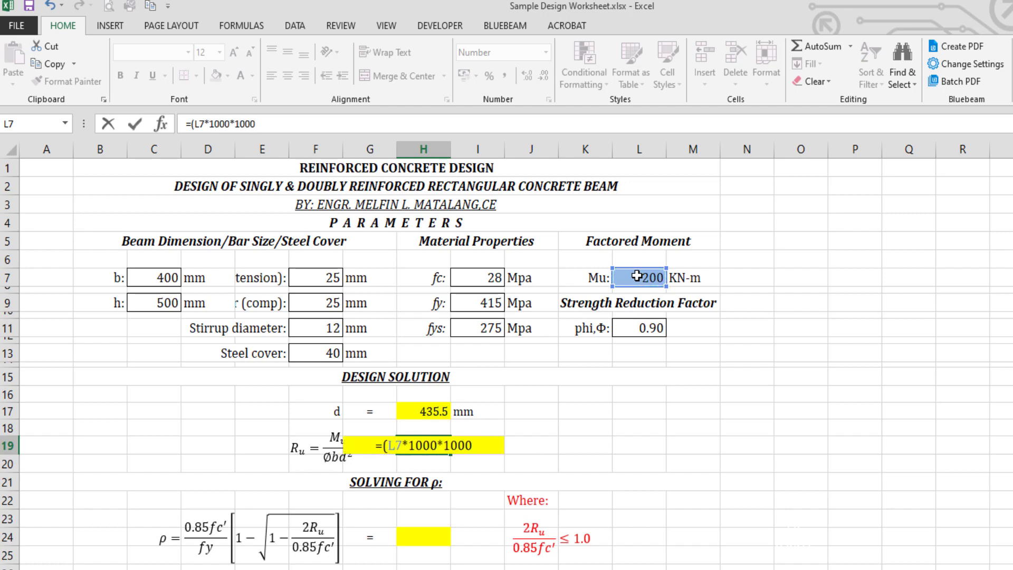
type(")/(")
left_click(651, 327)
type("*")
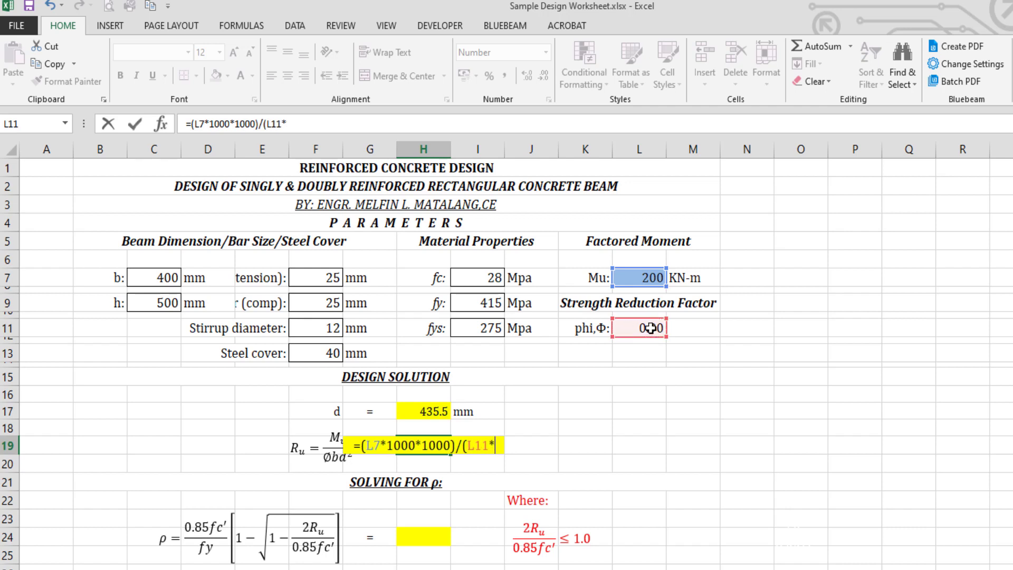
left_click(168, 278)
type("*")
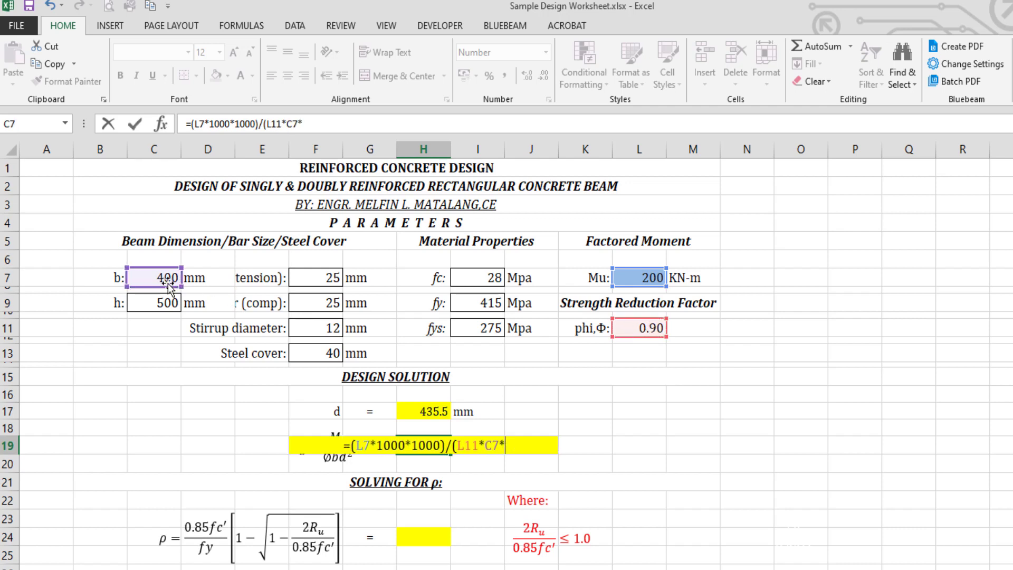
left_click(419, 411)
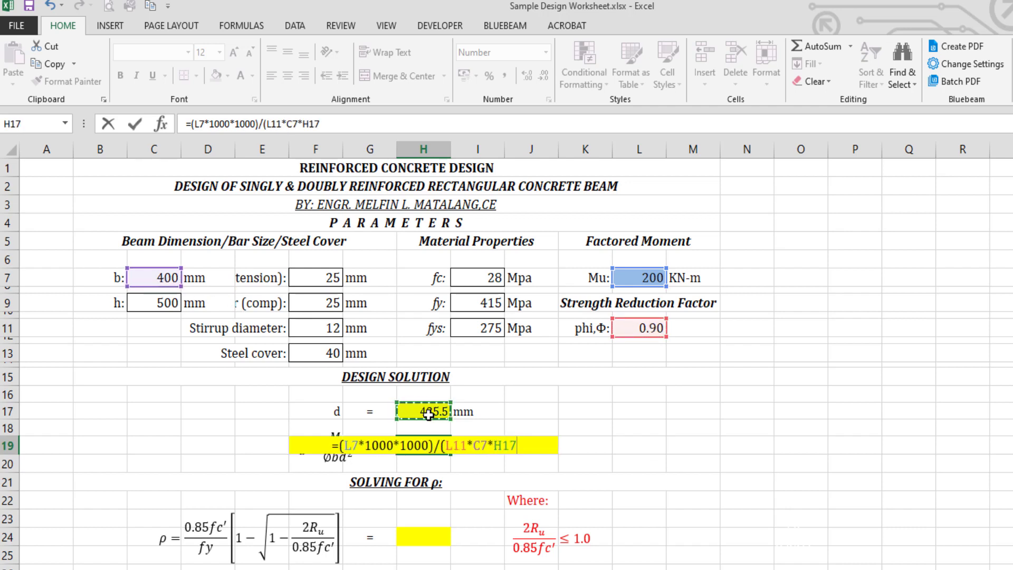
type("^2)")
key("Return")
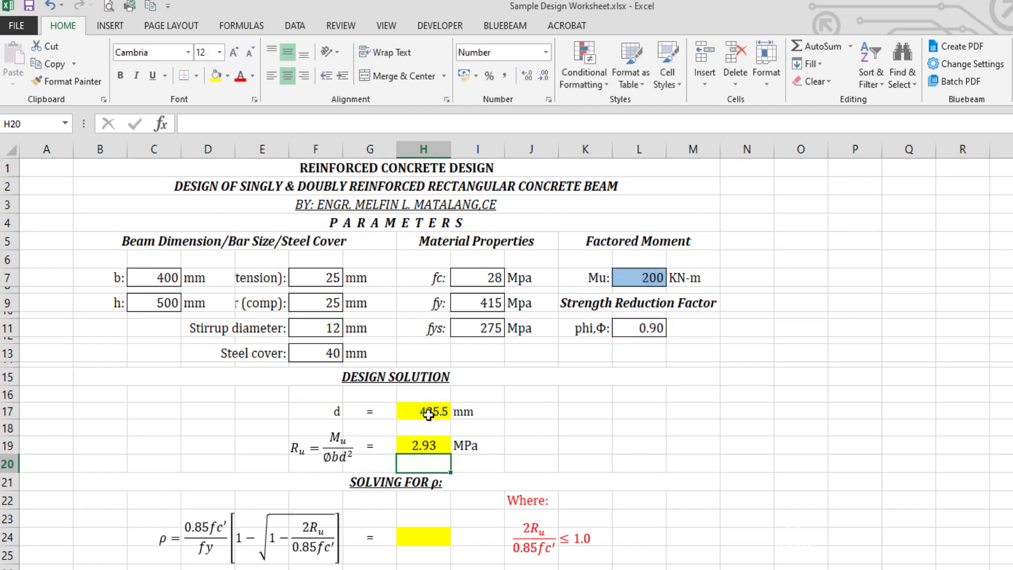
key("Up")
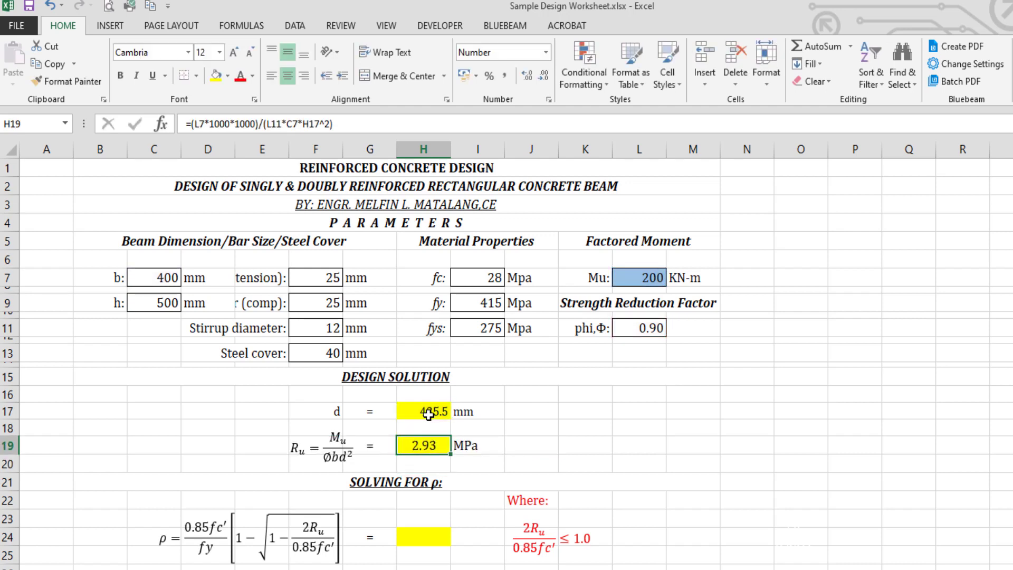
left_click(488, 486)
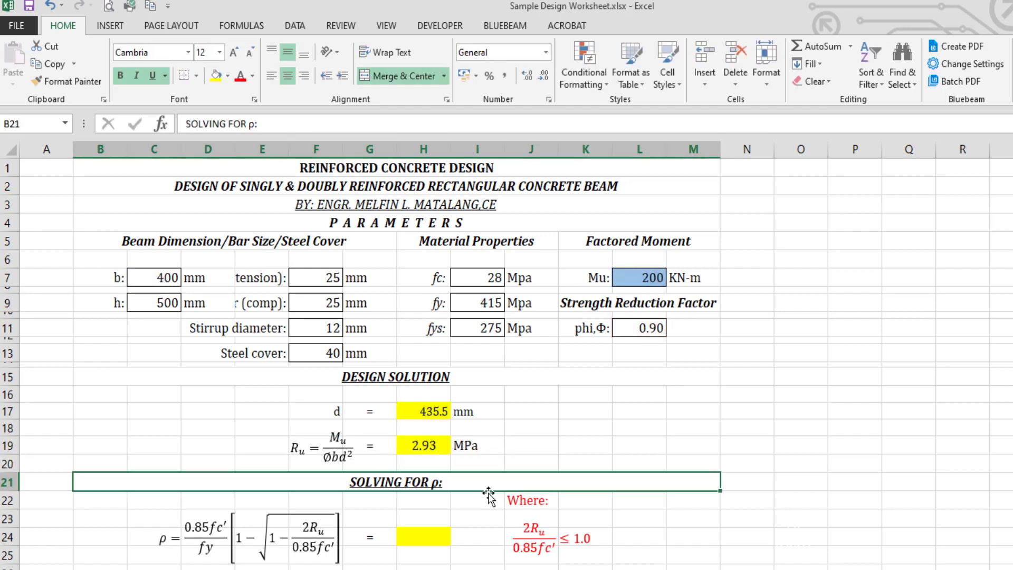
scroll(485, 494, "down", 1)
Enter ρ in H24 as =(0.85*I7/I9)*(1-SQRT(1-(2*H19)/(0.85*I7))), returning 0.008.
left_click(428, 481)
type("=(0.85*")
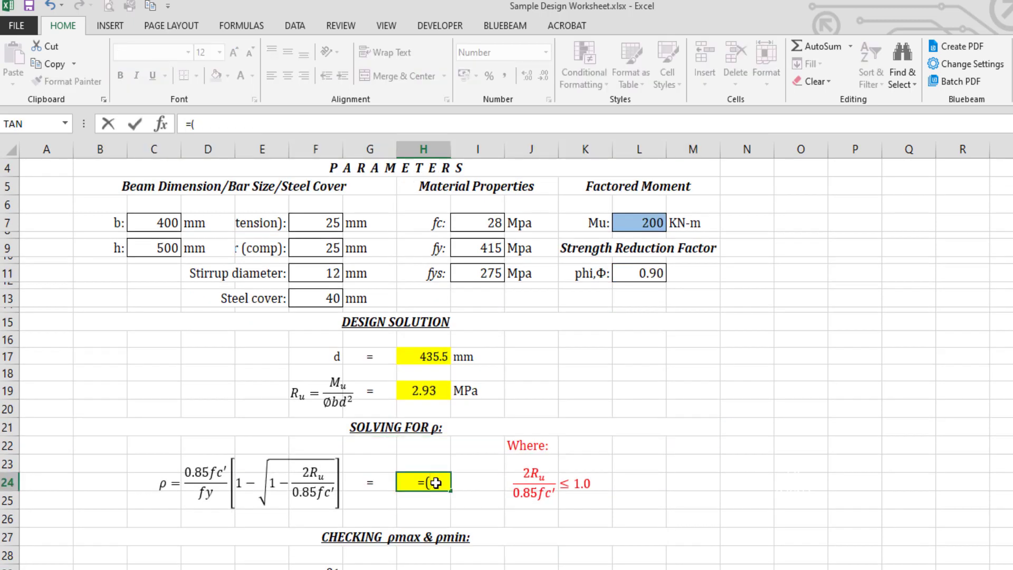
left_click(488, 223)
type("/")
left_click(487, 247)
type(")*")
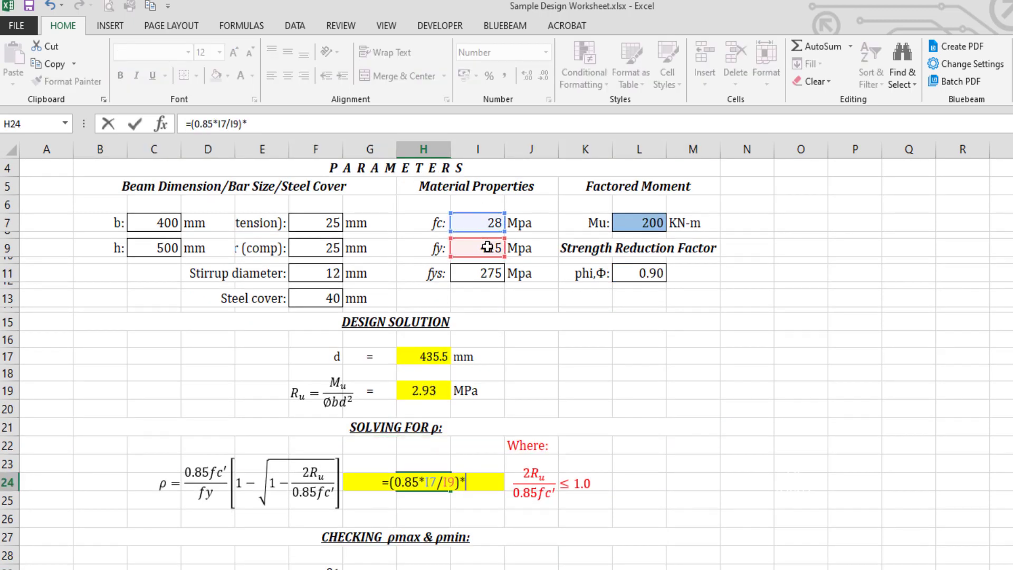
type("(1-sqrt(1-))")
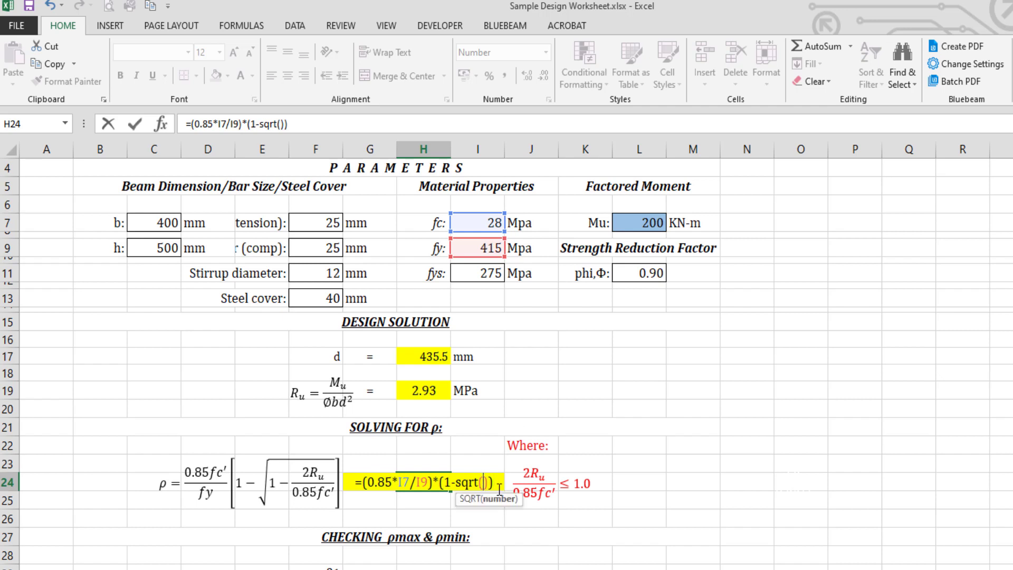
type("(2*")
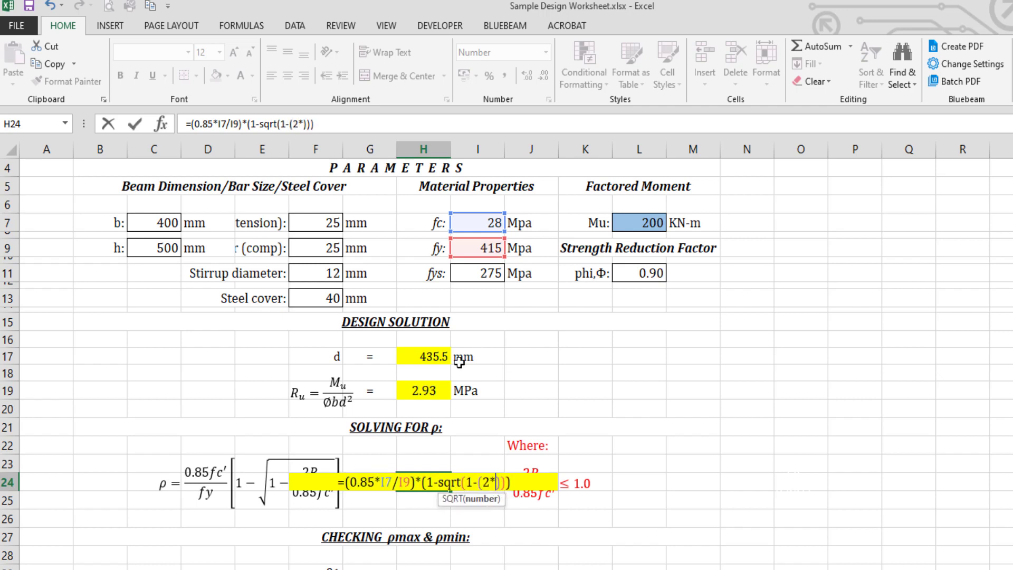
left_click(424, 391)
type(")/()")
key("Left")
type("0.85*")
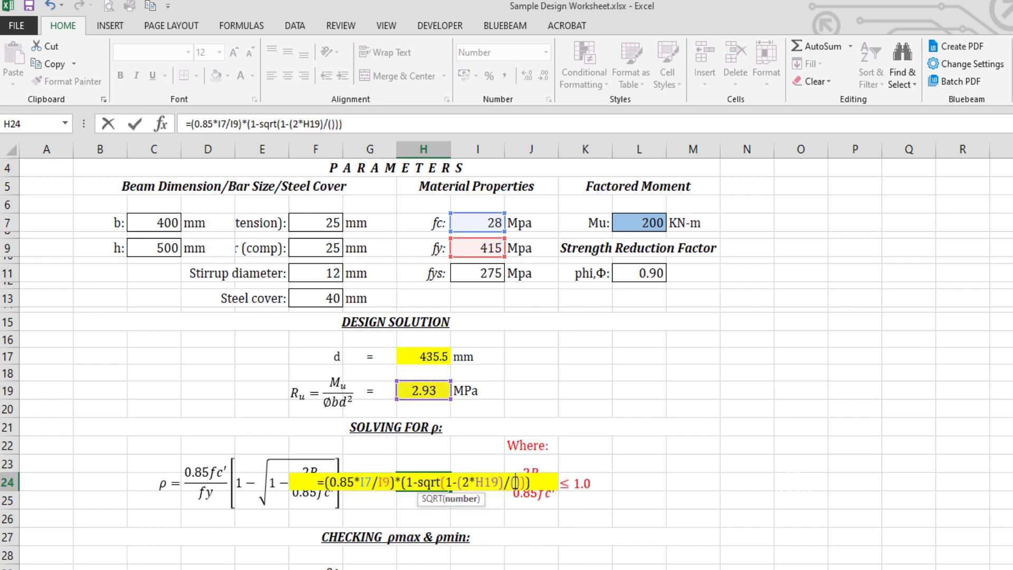
left_click(478, 223)
key("Return")
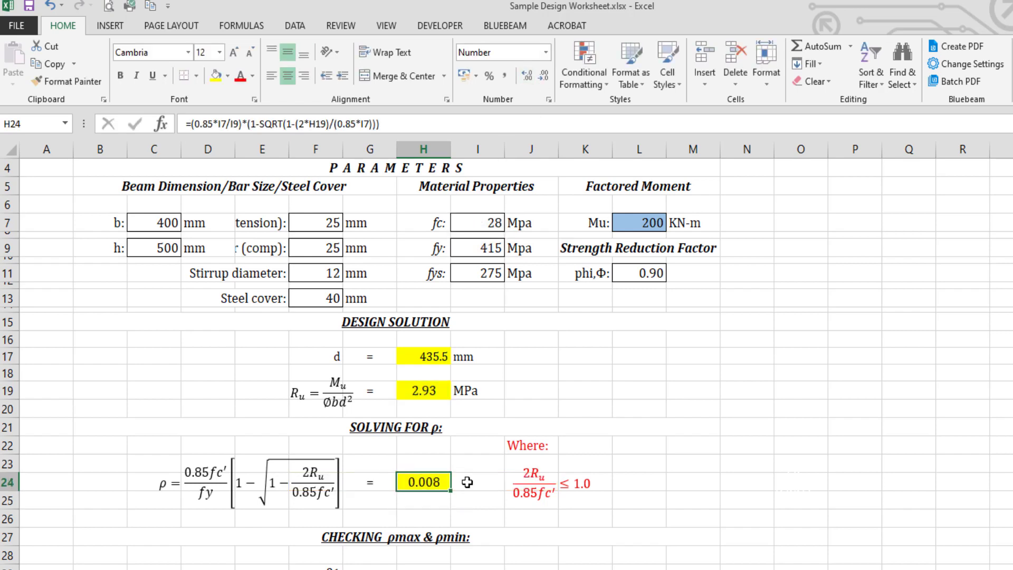
scroll(444, 486, "down", 1)
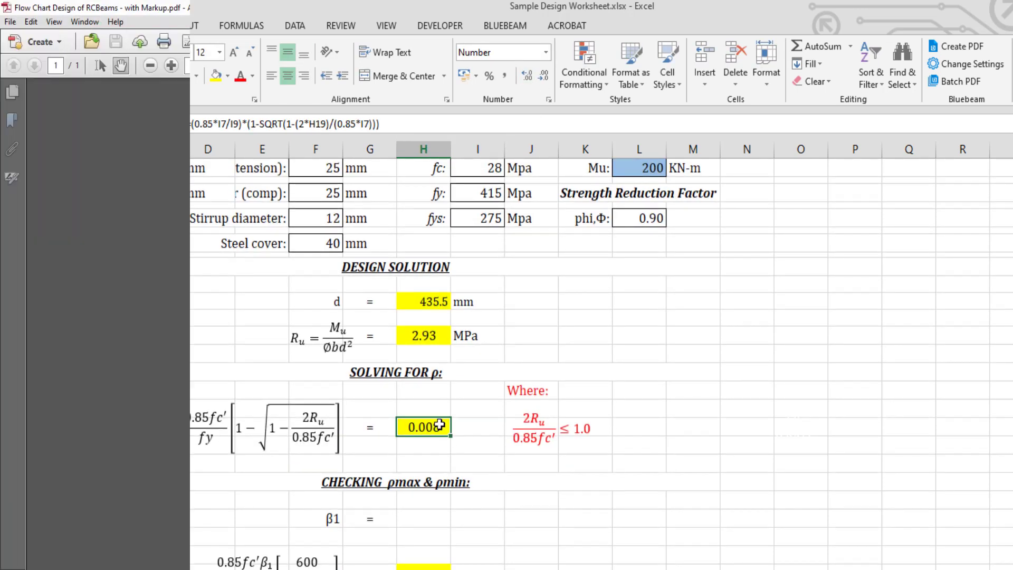
Scroll the flow chart up to the β1 calculation step and its fc' decision chart.
scroll(449, 318, "up", 1)
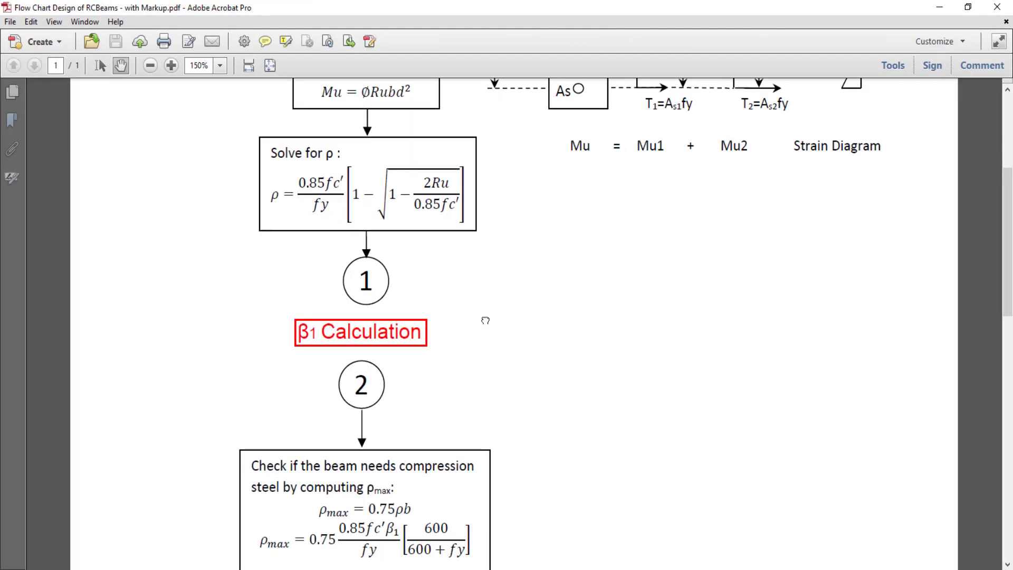
scroll(484, 319, "up", 1)
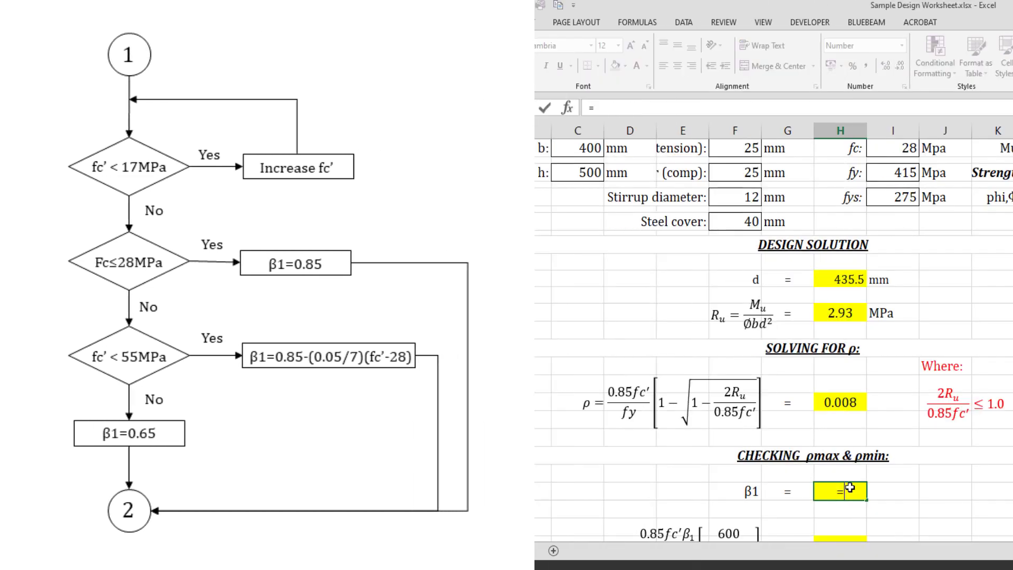
Enter the inner β1 test in H29: IF(I7<55,0.85-(0.05/7)*(I7-28),0.65).
type("I")
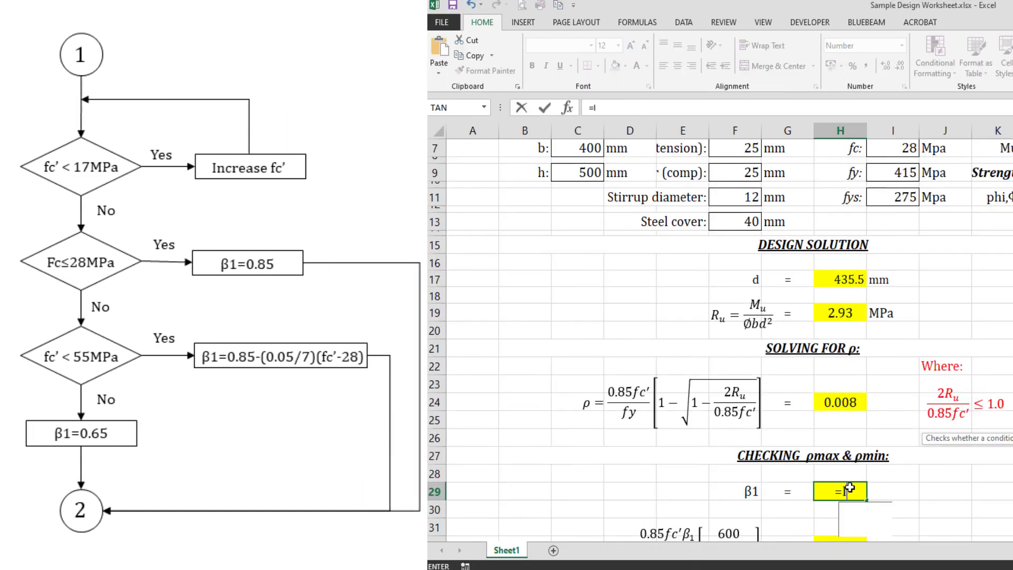
type("F(")
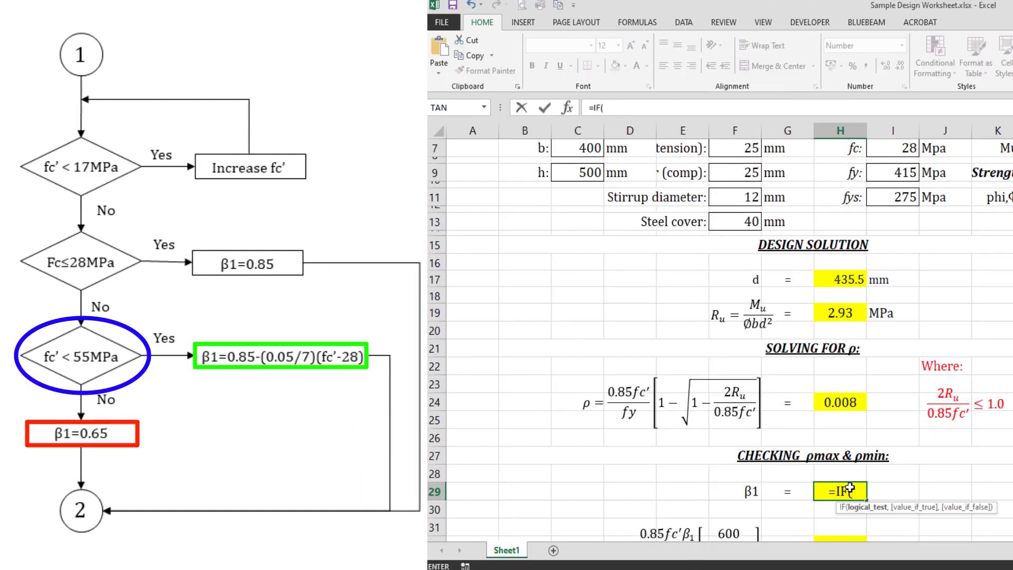
left_click(905, 150)
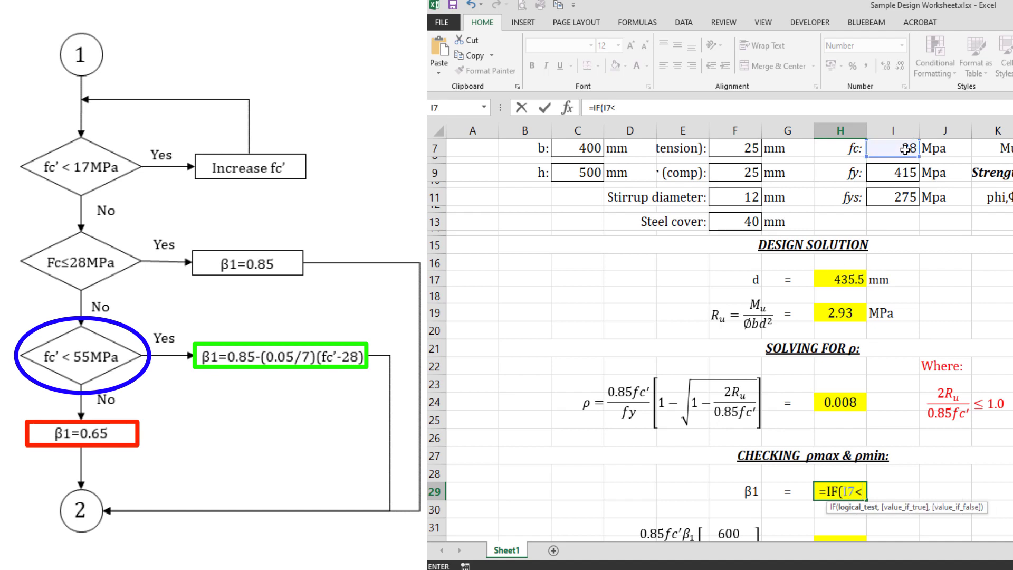
type("<55,0.85-(0.05/7)*(")
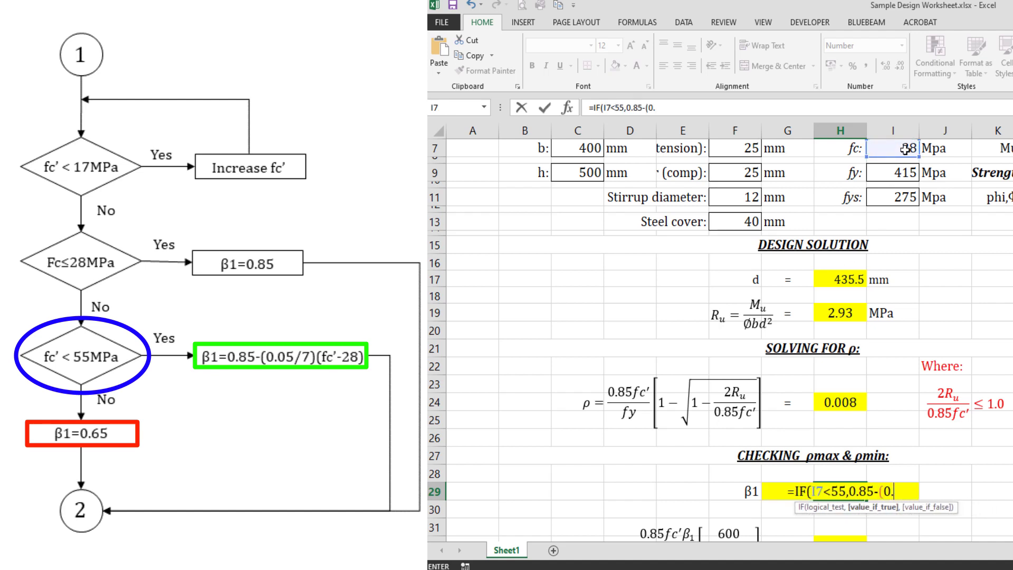
left_click(905, 150)
type("-28),0.65)")
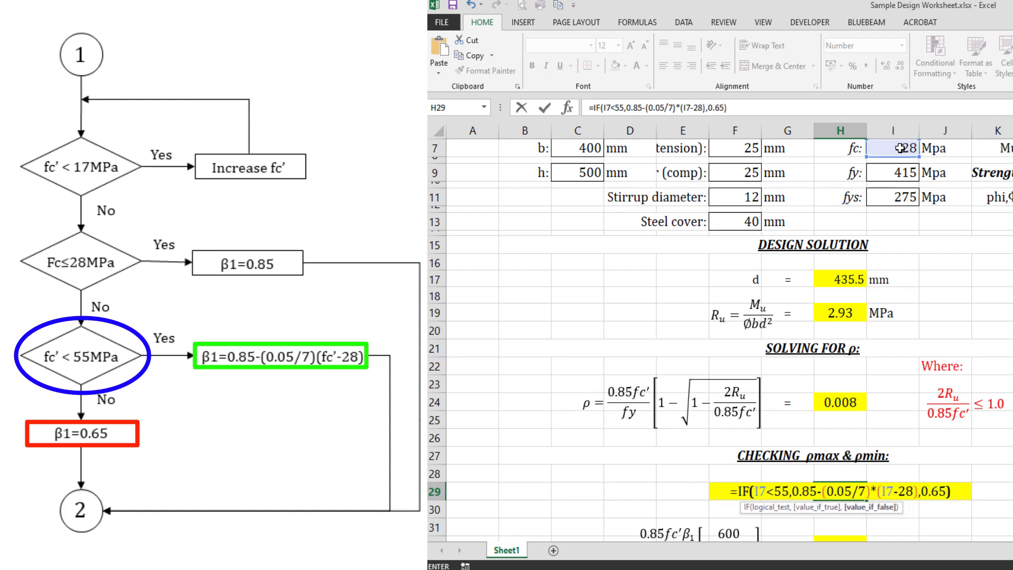
key("ctrl+Return")
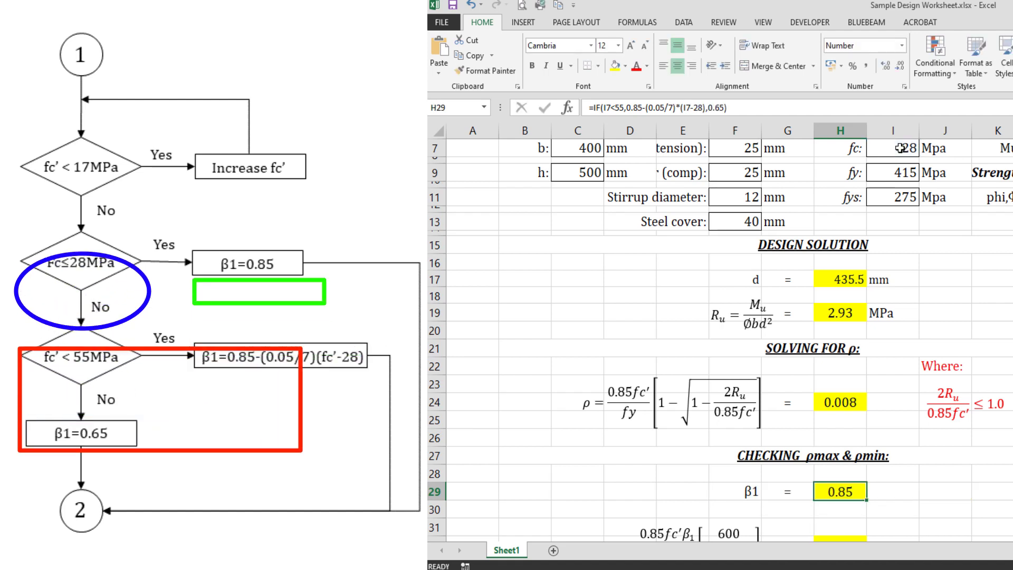
Wrap the β1 formula in an IF returning 0.85 when fc' is at most 28.
key("F2")
left_click(737, 491)
type("IF")
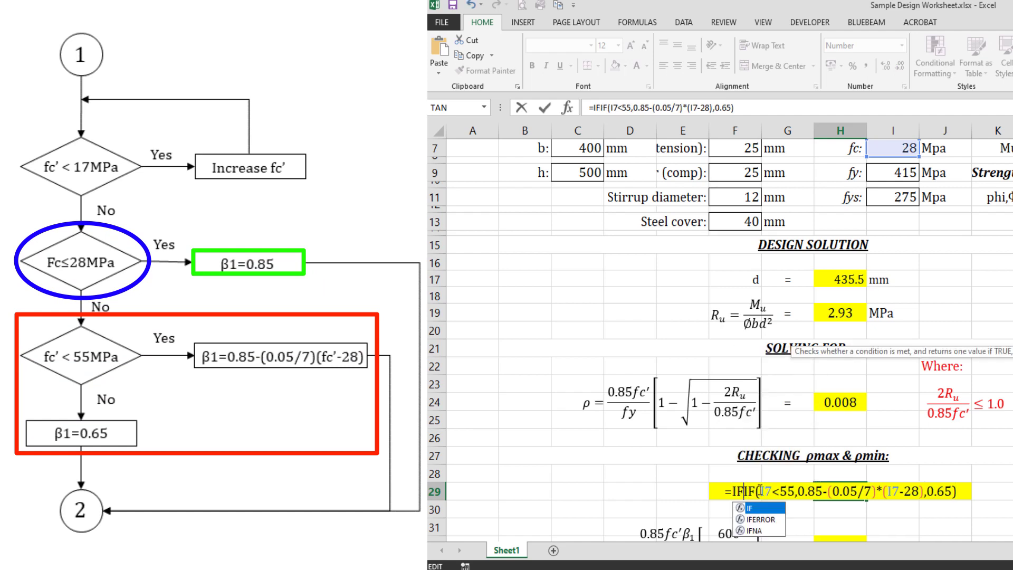
type("(")
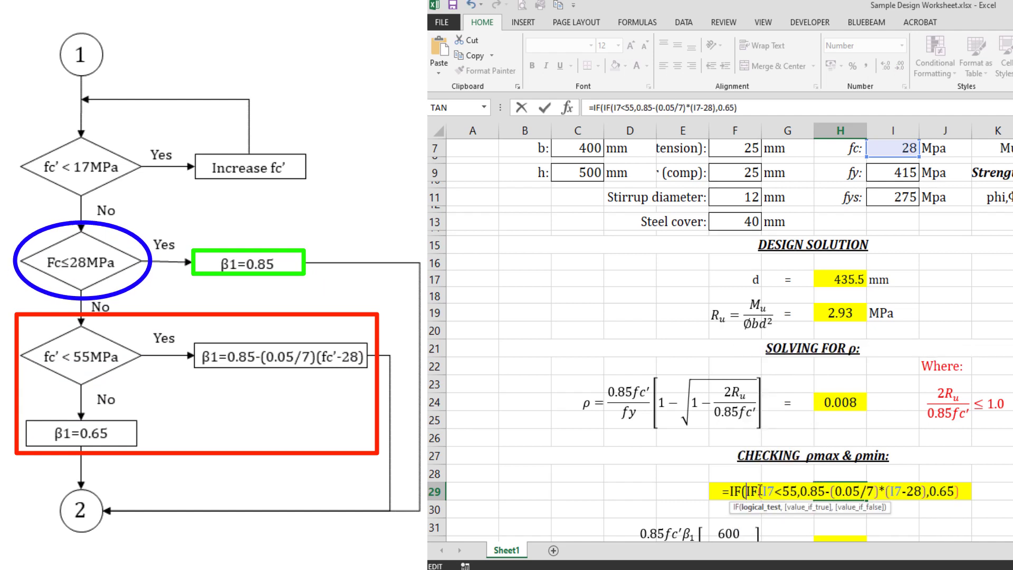
left_click(894, 150)
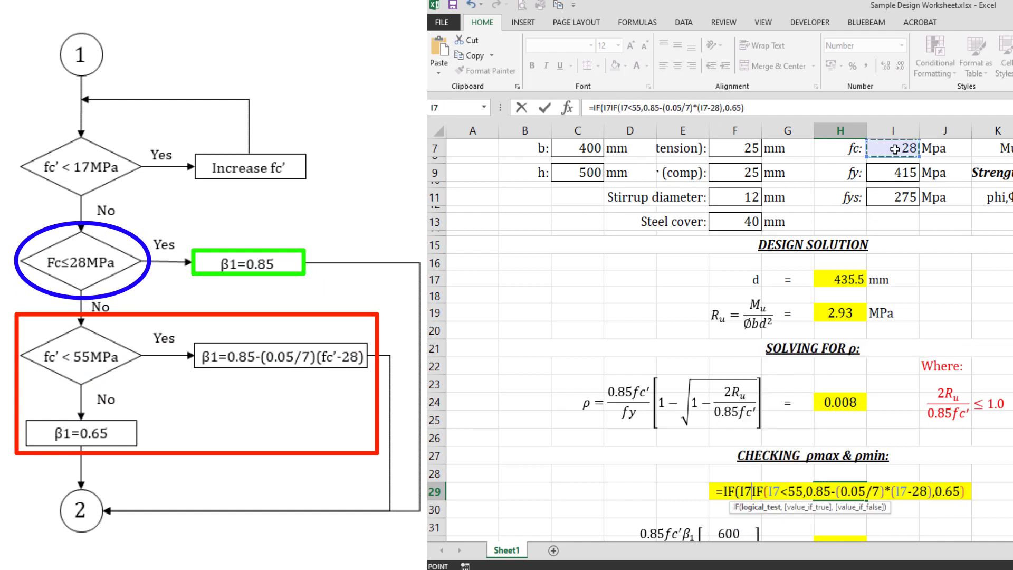
type("<")
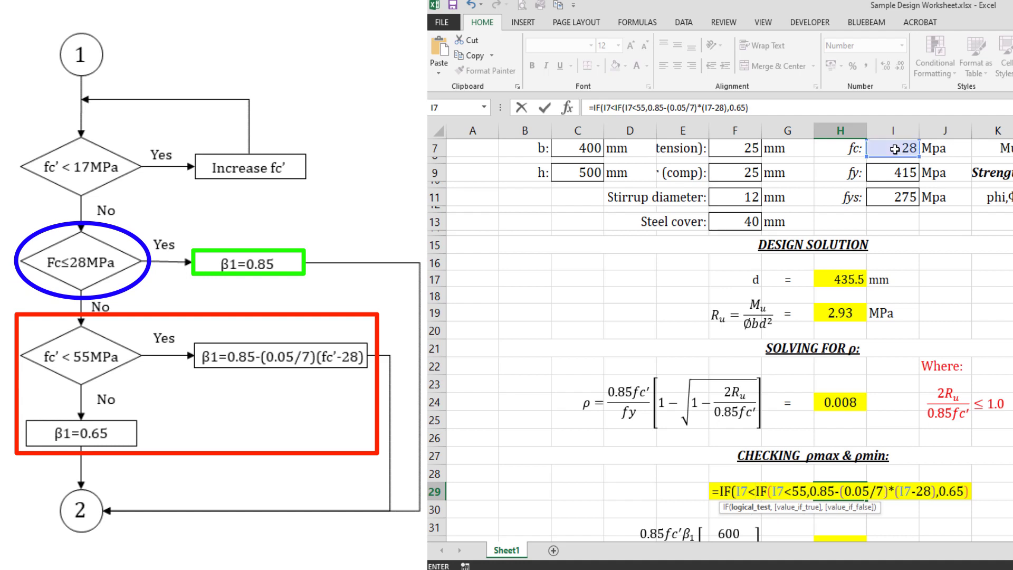
type("=28")
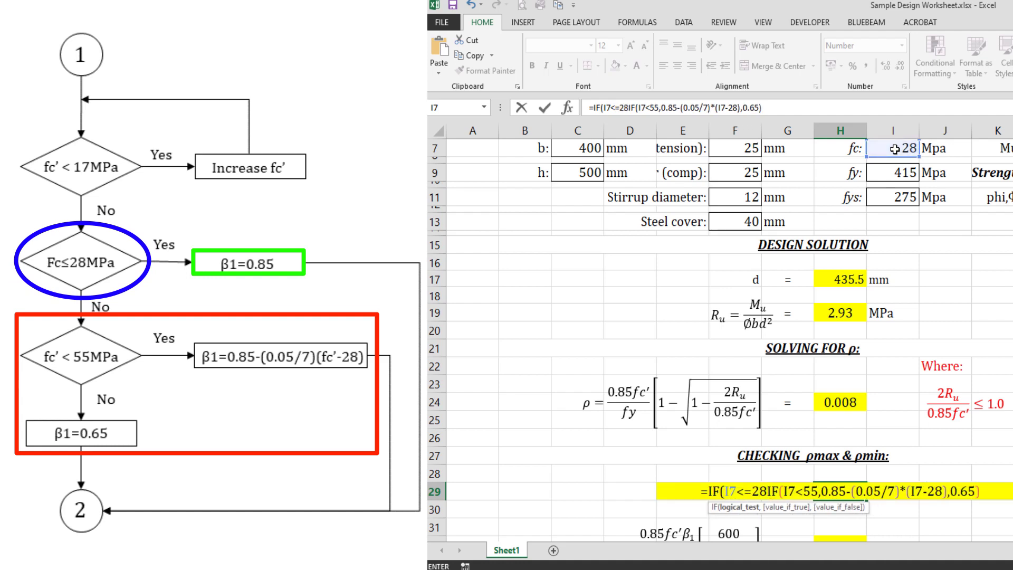
type(",")
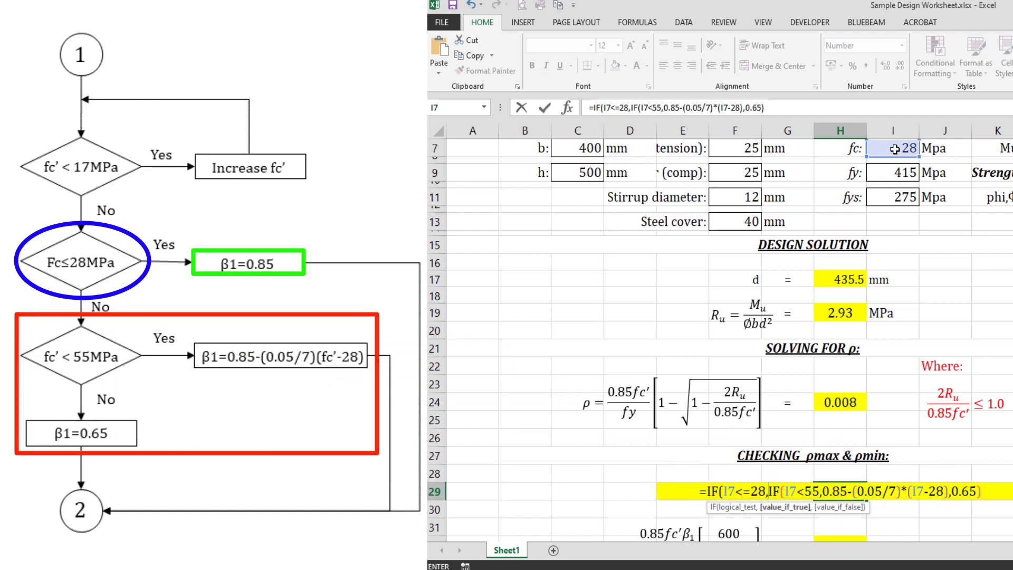
type("0.85")
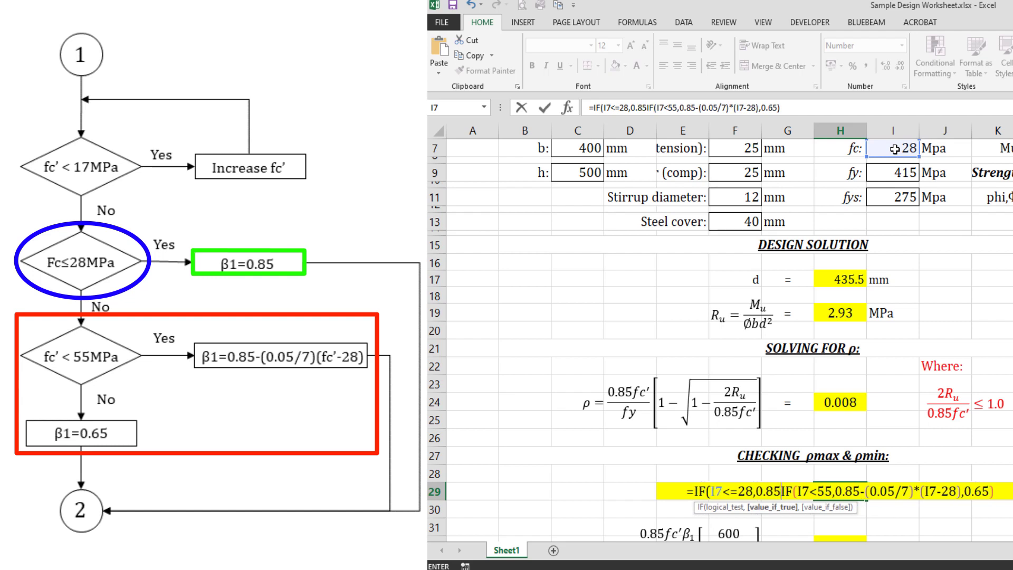
type(",")
key("ctrl+Return")
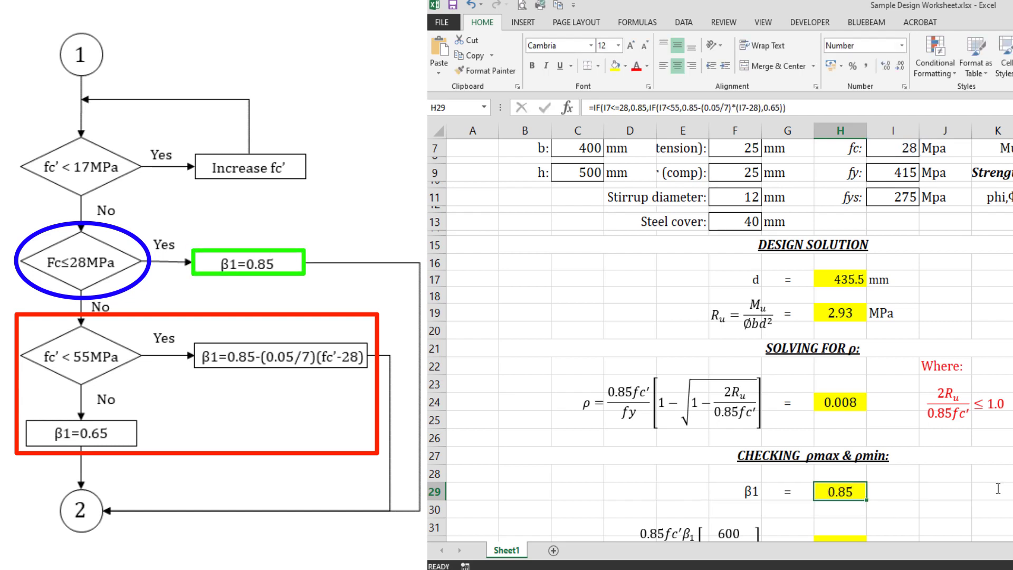
Add an outermost IF so fc' below 17 shows "Increase fc'".
key("F2")
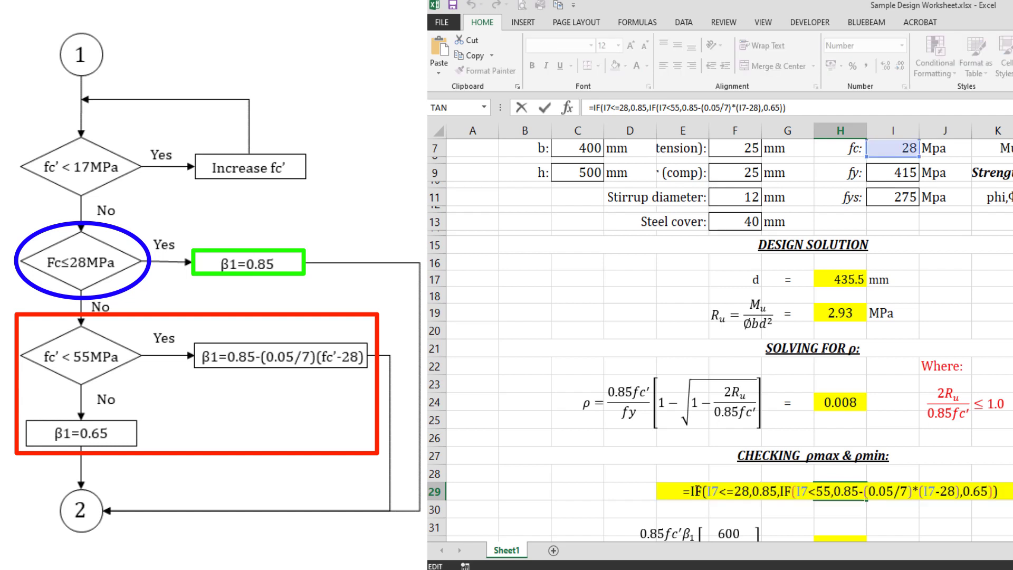
type("IF(")
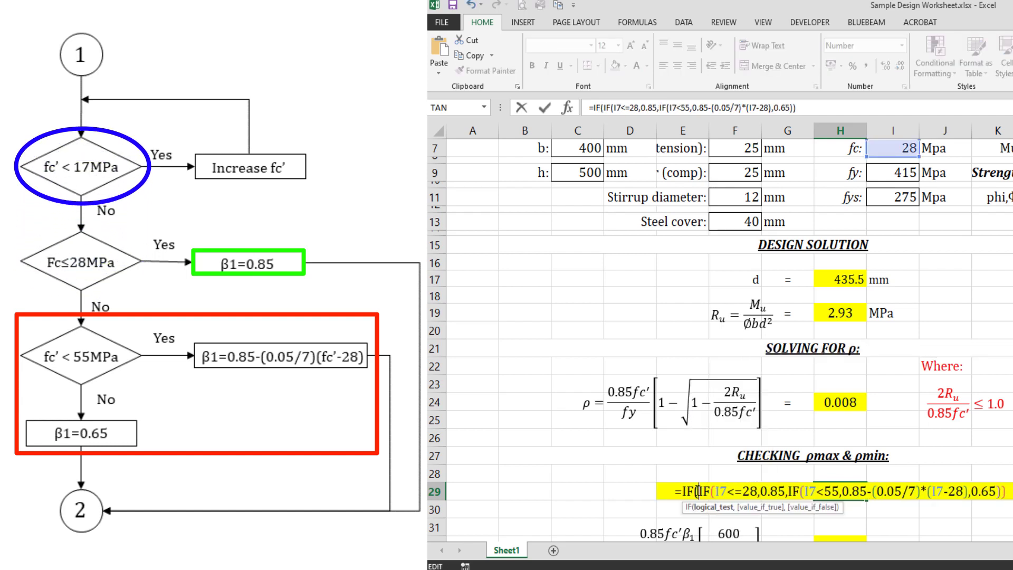
left_click(892, 149)
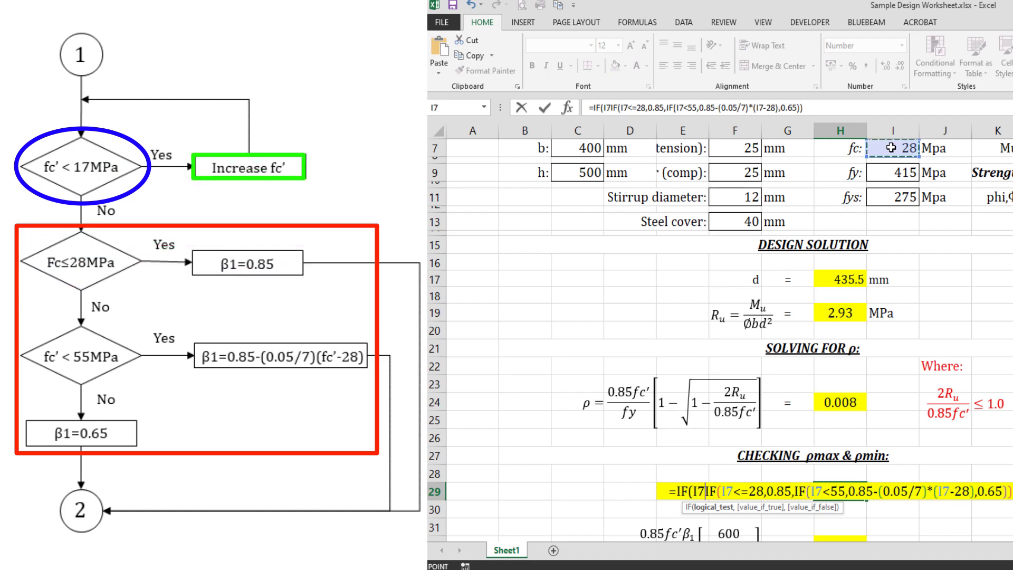
type("<")
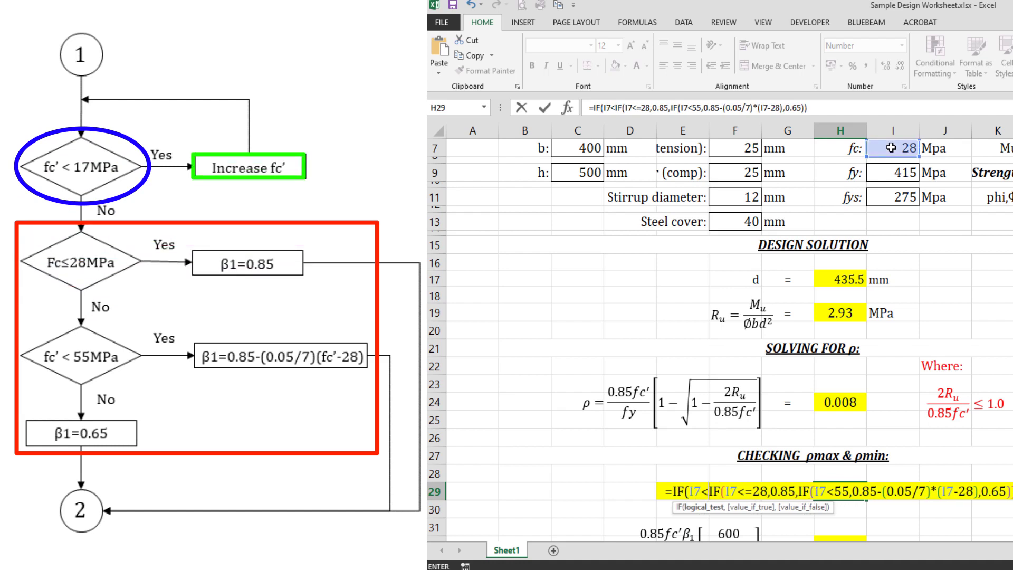
type("17,")
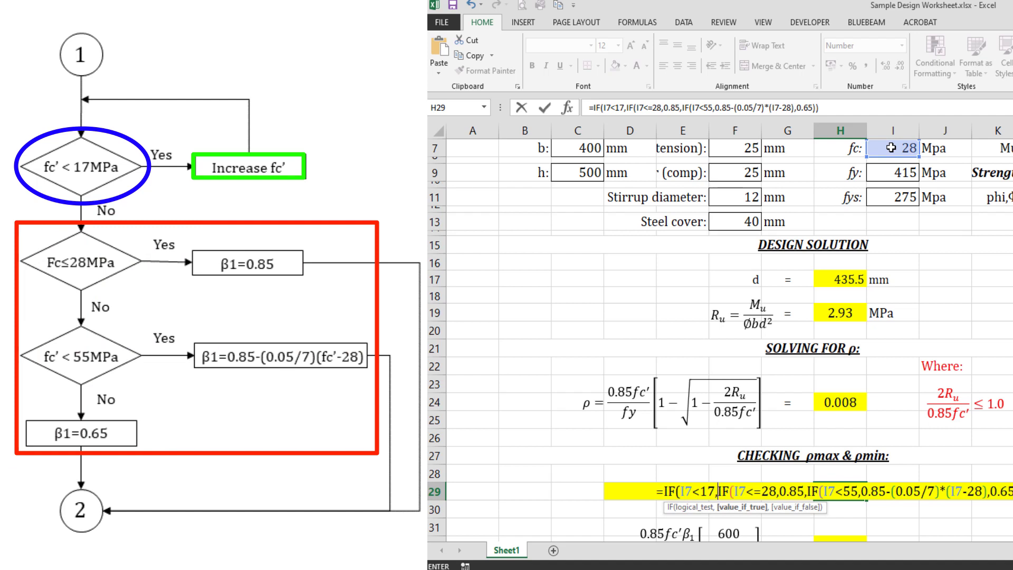
type("\"i")
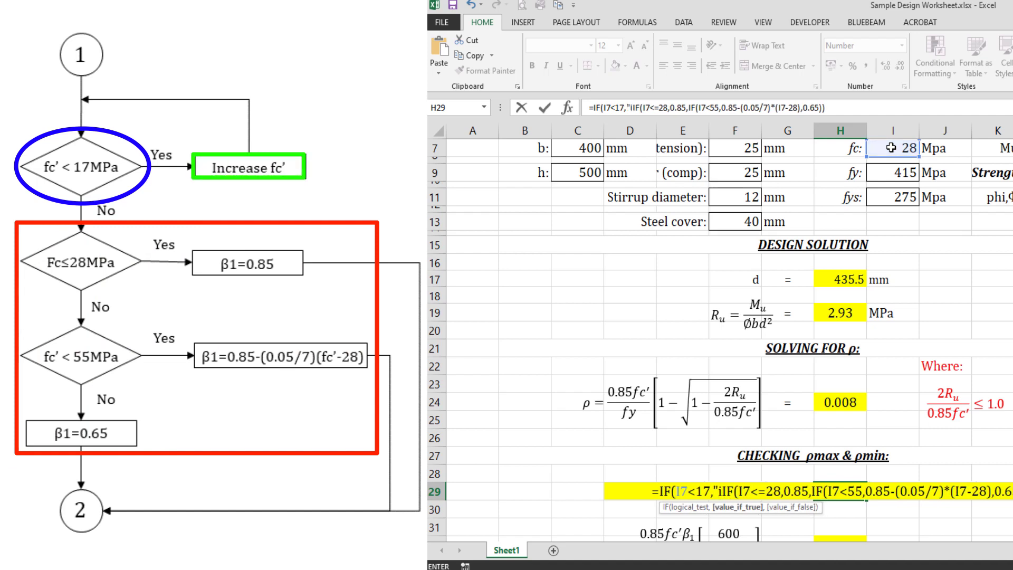
key("BackSpace")
type("Incr")
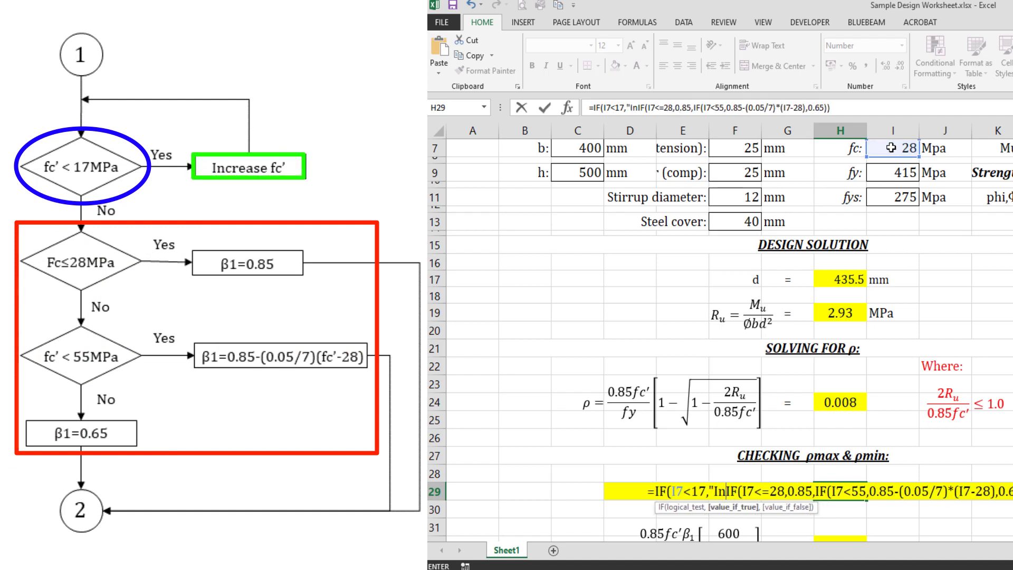
type("ea")
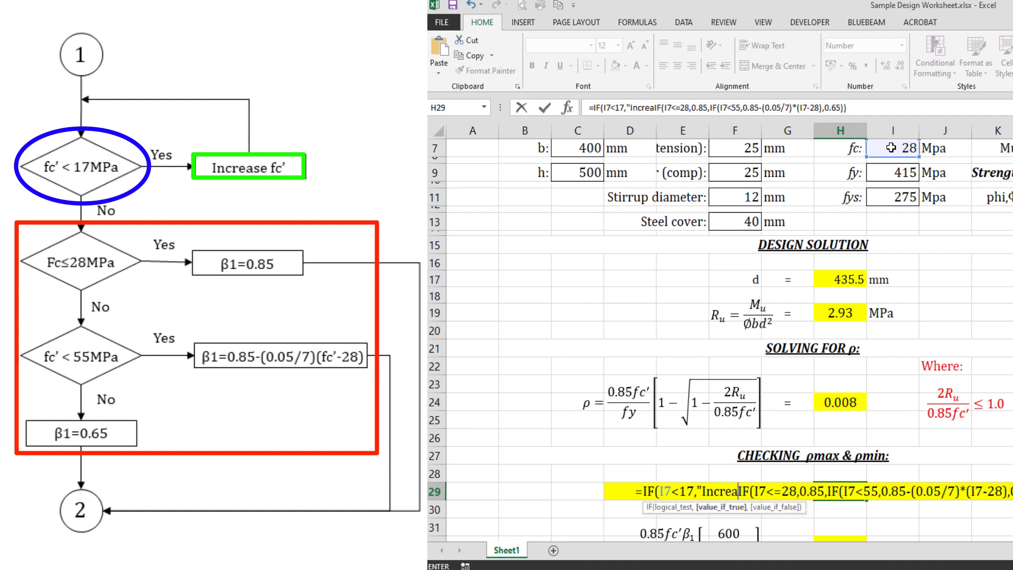
type("se")
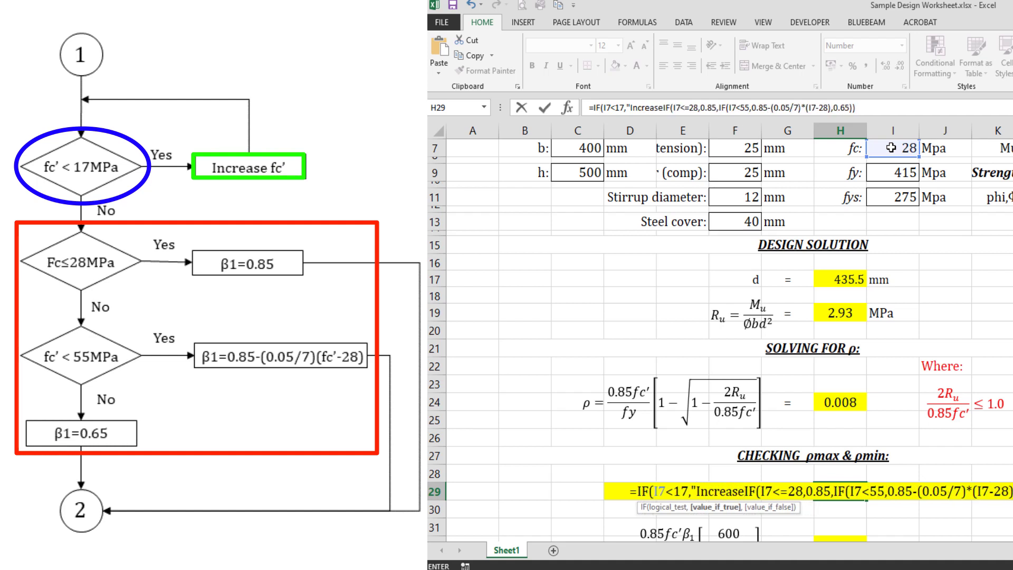
type(" fc")
type("'\",")
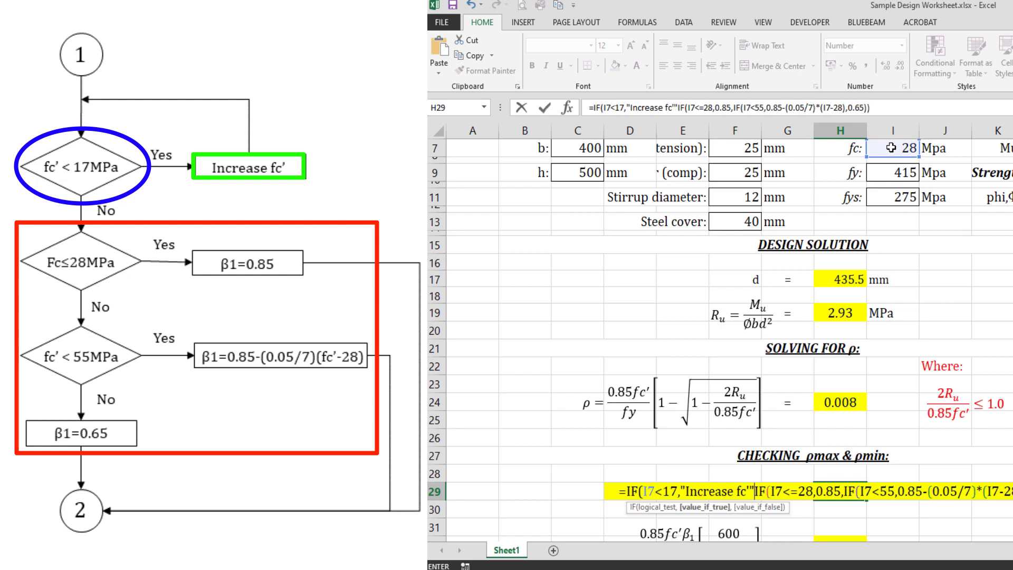
type(")")
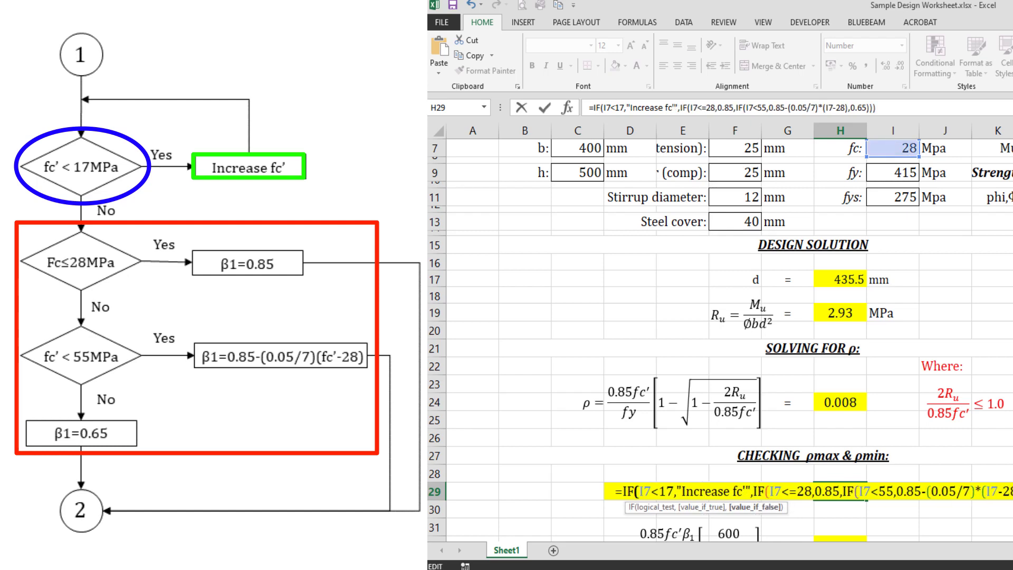
key("Return")
Test fc' values of 16, 21 and 28 MPa in I7 to check β1's response.
left_click(897, 149)
type("1")
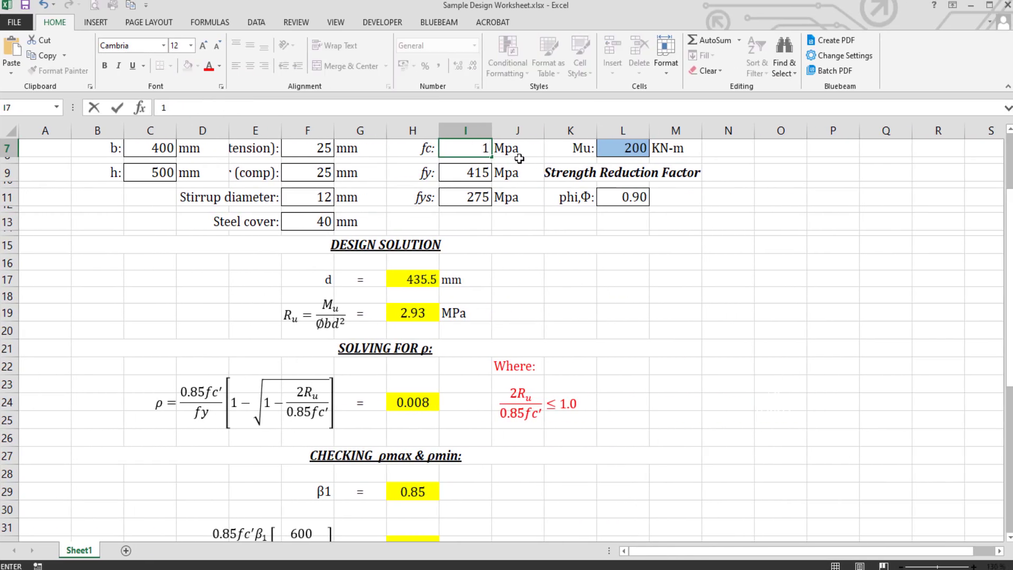
type("6")
key("Return")
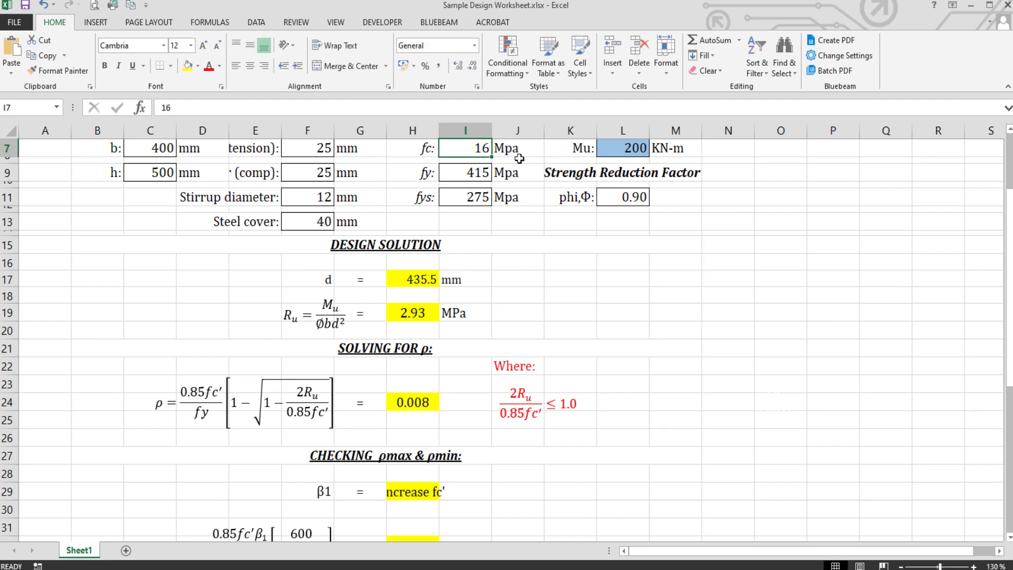
scroll(520, 158, "up", 1)
type("21")
key("Return")
type("2")
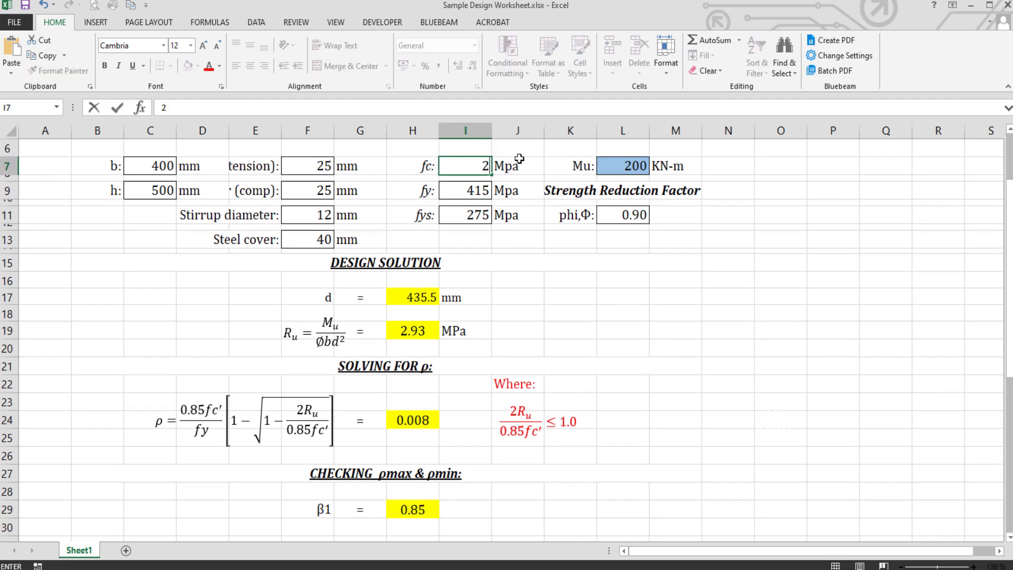
type("8")
key("Return")
Try fc' of 54 and 55, then settle on 56 MPa so β1 becomes 0.65.
type("54")
key("Return")
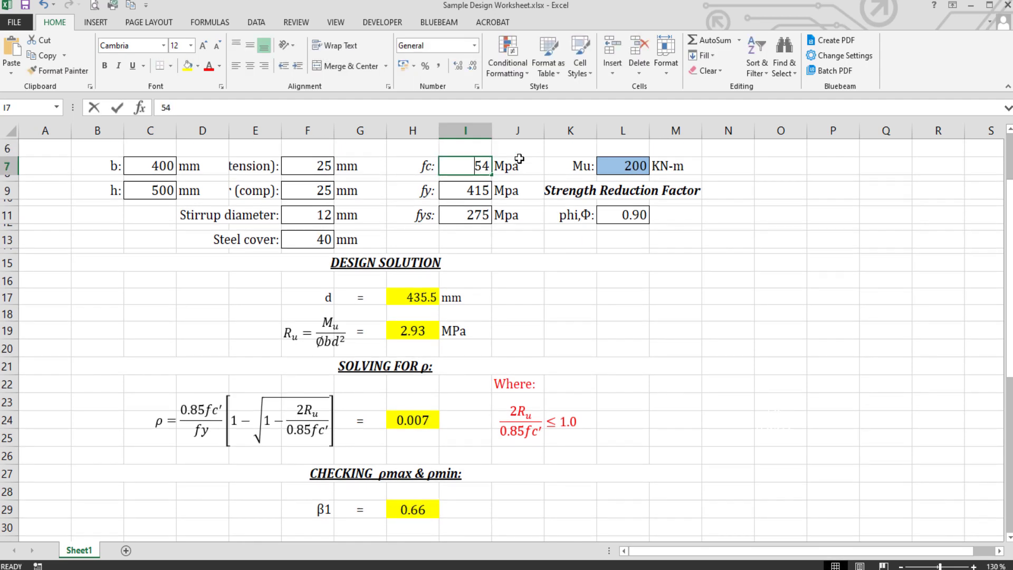
type("55")
key("Return")
type("56")
key("Return")
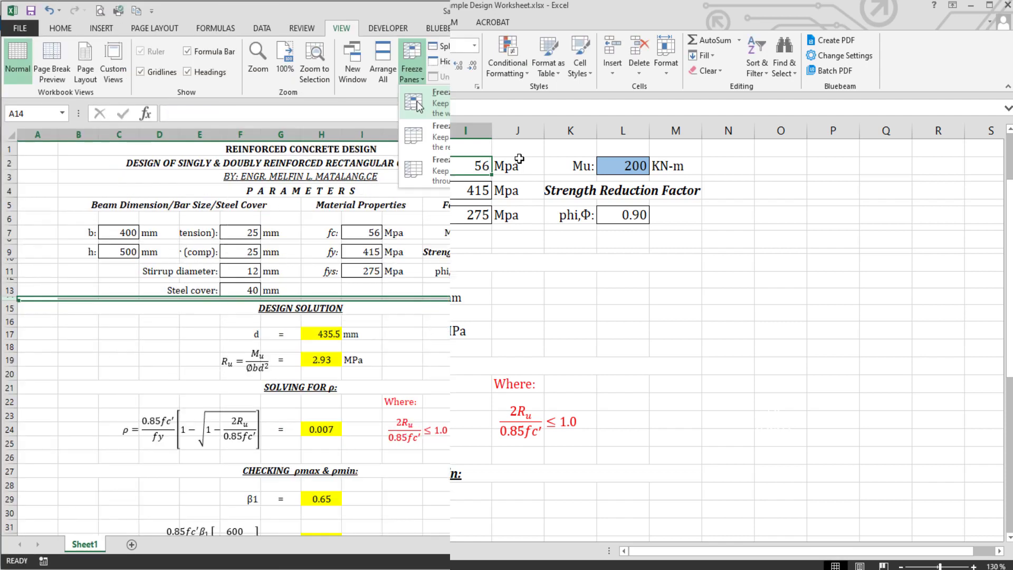
Freeze the parameter rows at the top of the sheet.
left_click(386, 321)
scroll(386, 321, "down", 4)
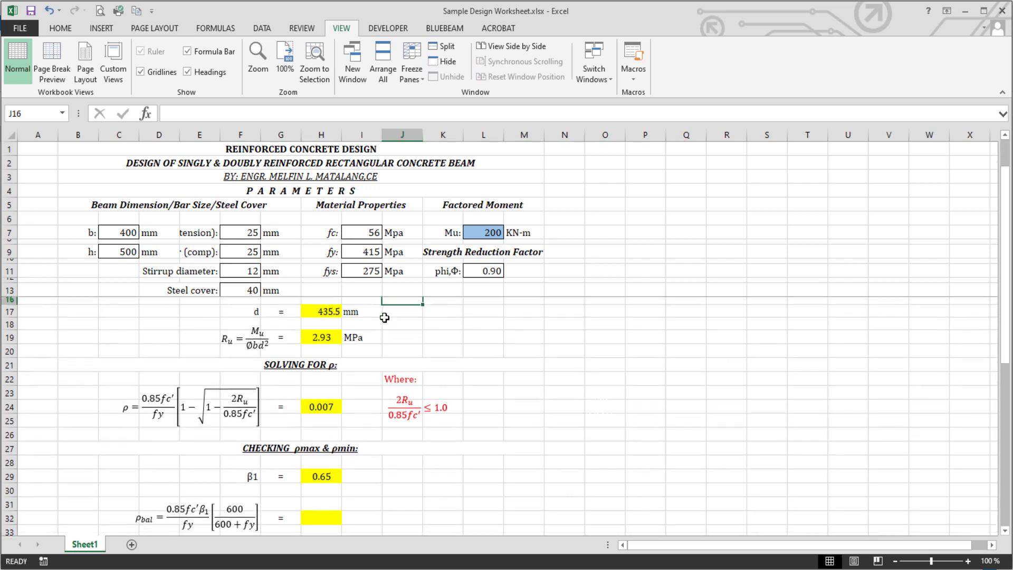
scroll(385, 317, "down", 1)
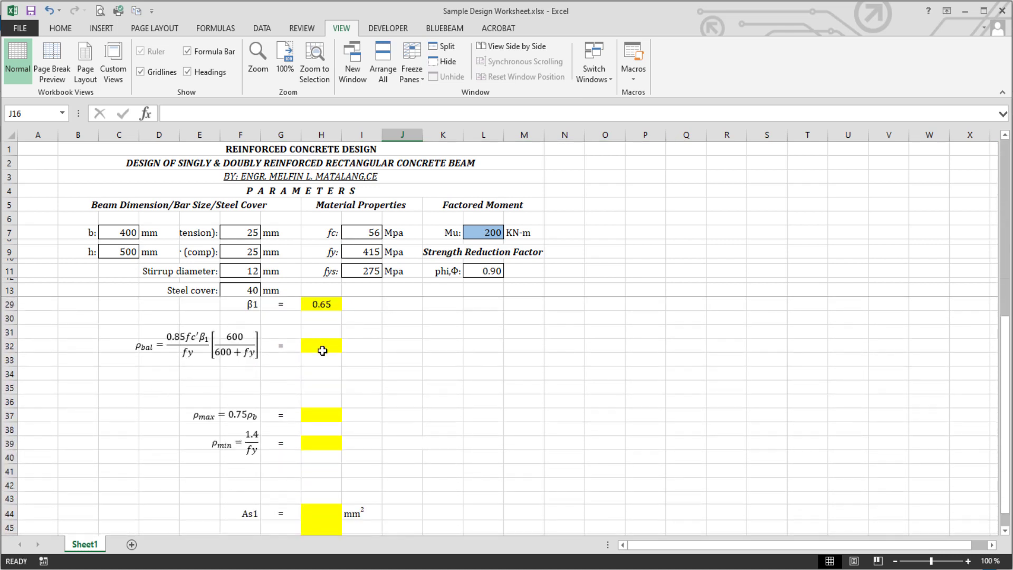
Start ρbal in H32 as (0.85·fc'·β1)/fy.
left_click(322, 346)
type("=(0.85*")
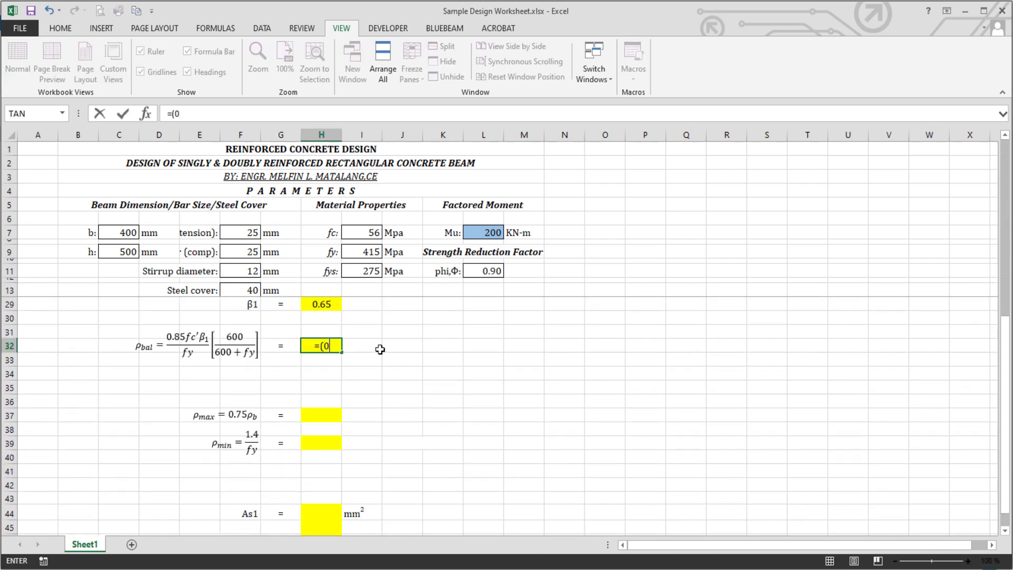
left_click(369, 232)
type("*")
left_click(331, 301)
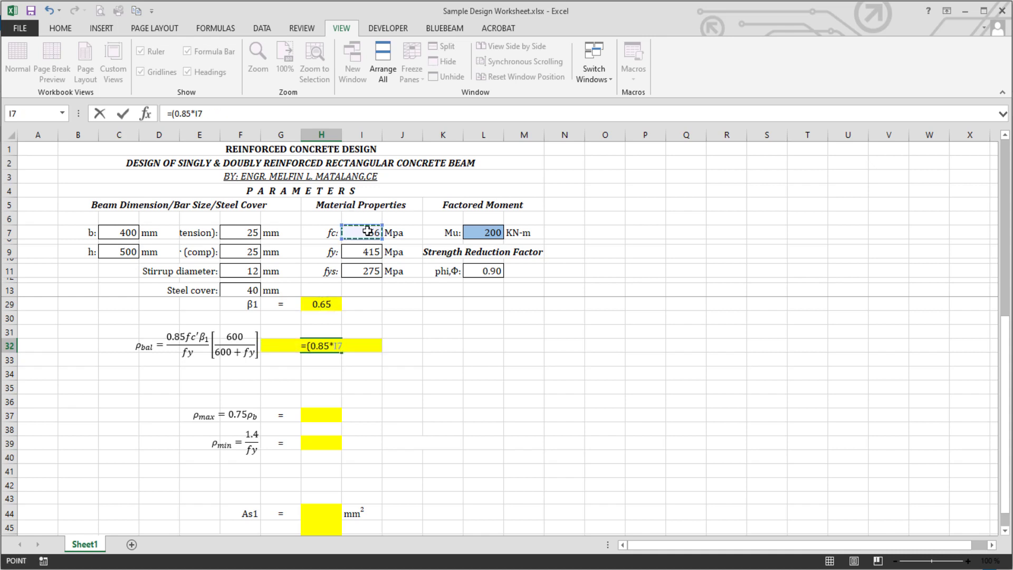
type("*")
left_click(330, 302)
type(")/")
left_click(362, 252)
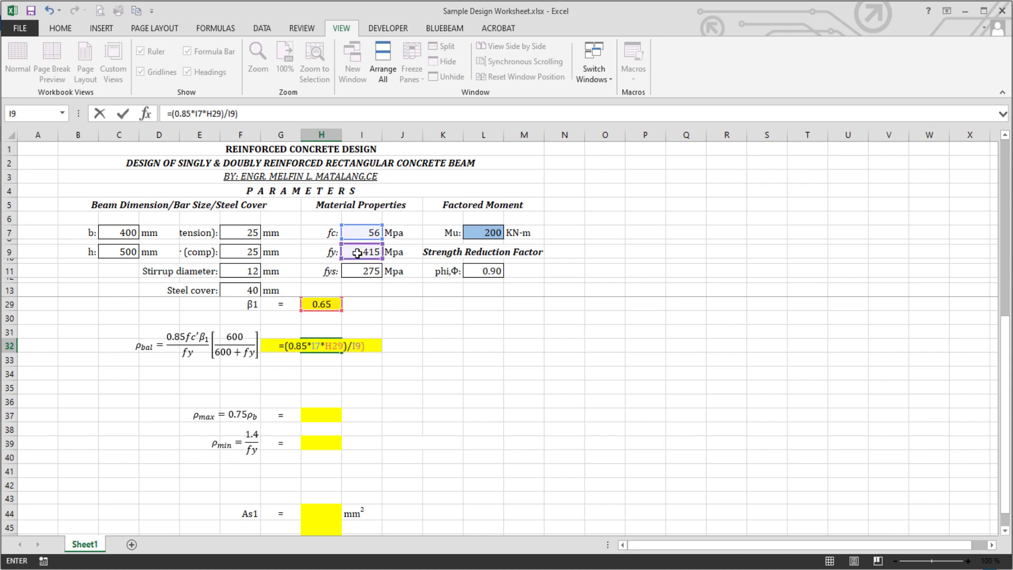
type(")")
Multiply the ρbal formula by 600/(600+fy), giving 0.04.
left_click(289, 346)
type("(")
key("End")
type("*(600/(())")
type("600+")
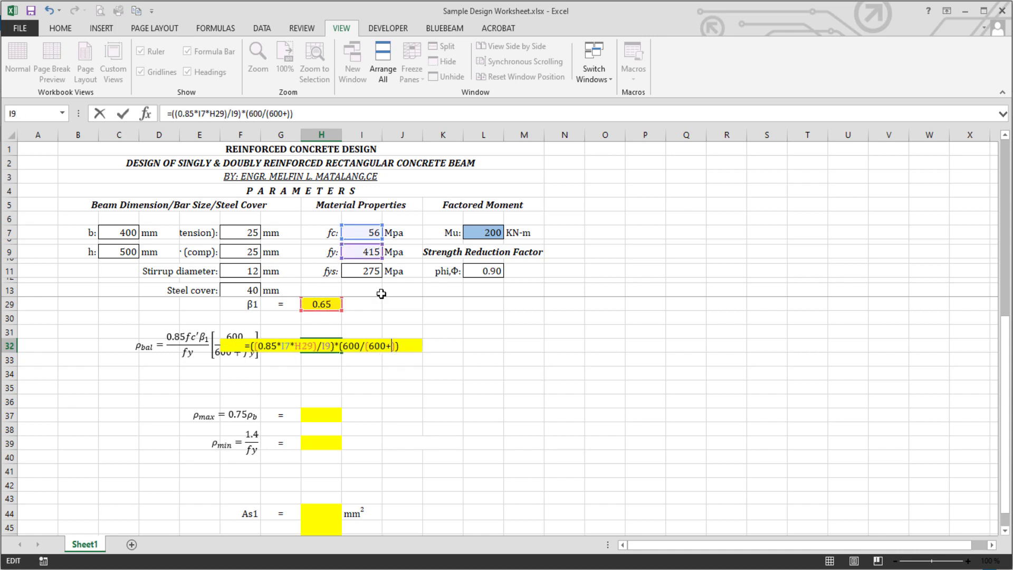
left_click(362, 252)
key("Return")
Delete the two empty rows beneath ρbal and select rows 37–38.
left_click_drag(10, 374, 10, 387)
key("ctrl+minus")
left_click_drag(10, 429, 311, 413)
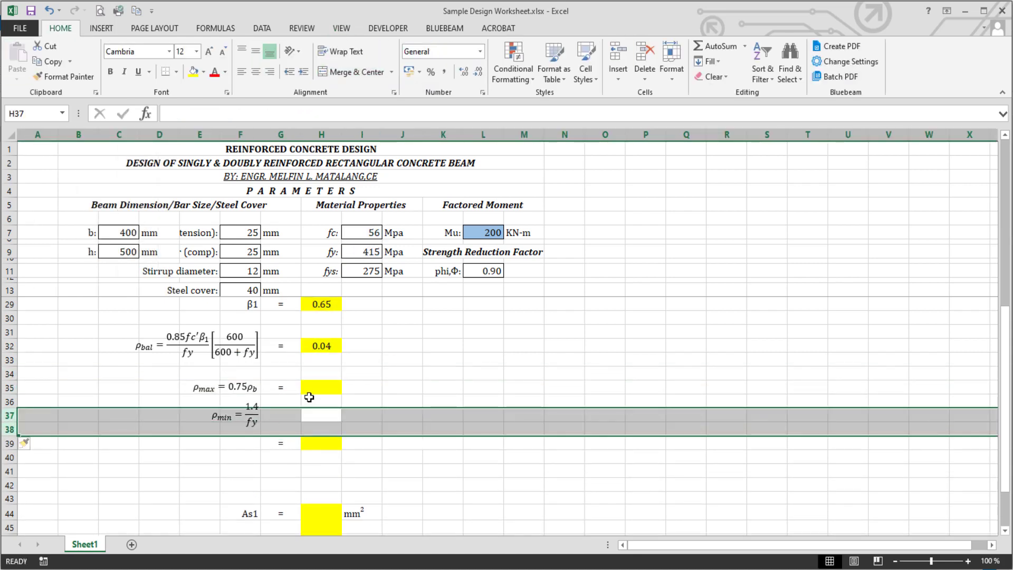
Enter ρmax in H35 as =H32*0.75, giving 0.03.
left_click(249, 430)
left_click(321, 388)
type("=")
left_click(322, 346)
type("*0.75")
key("Return")
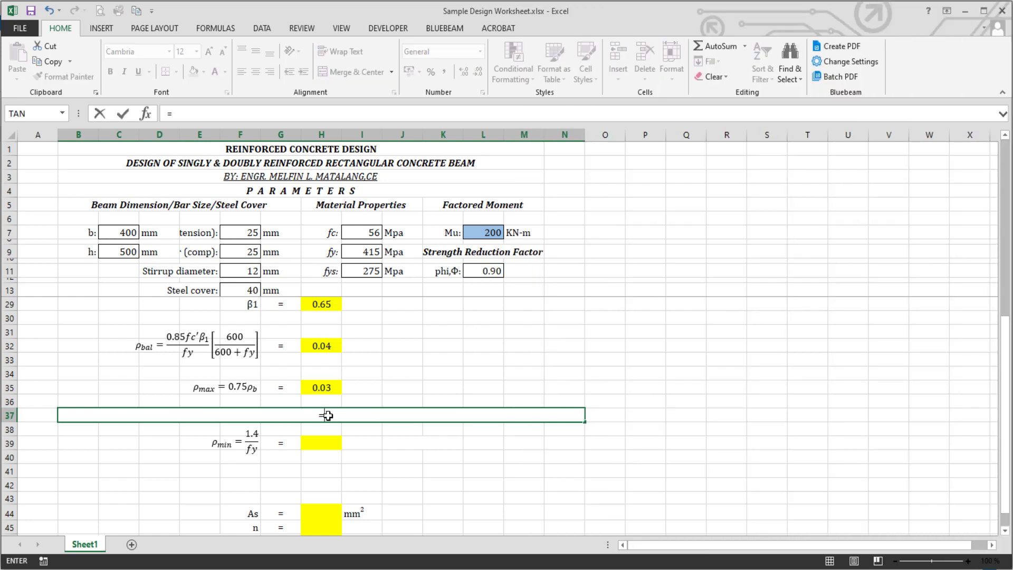
Enter =IF(H24<H35,"SINGLY REINFORCED","DOUBLY REINFORCED") in row 37, then start ρmin as =1.4/.
type("if(")
scroll(327, 416, "up", 3)
left_click(323, 360)
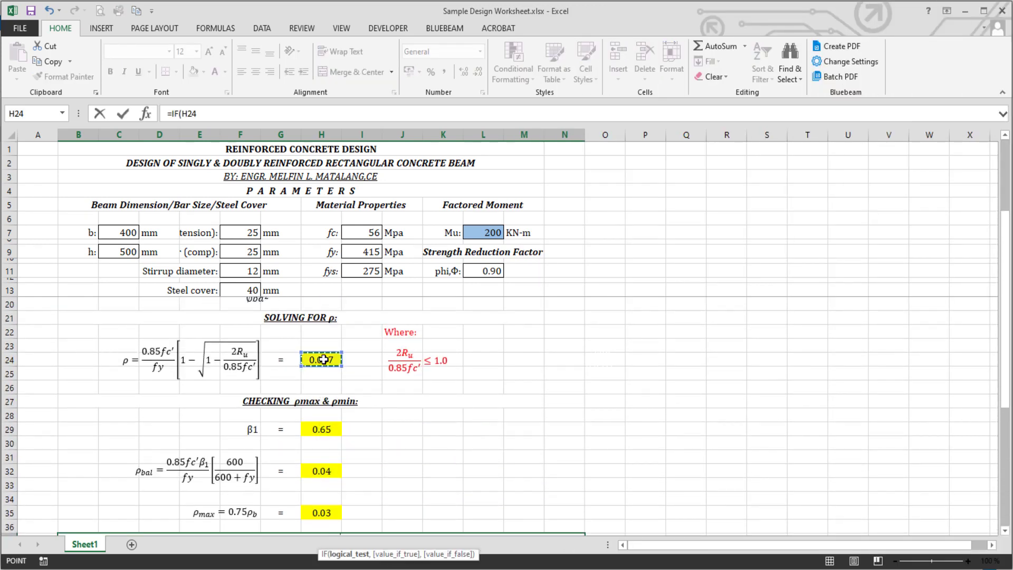
type("<")
scroll(361, 351, "down", 3)
left_click(330, 387)
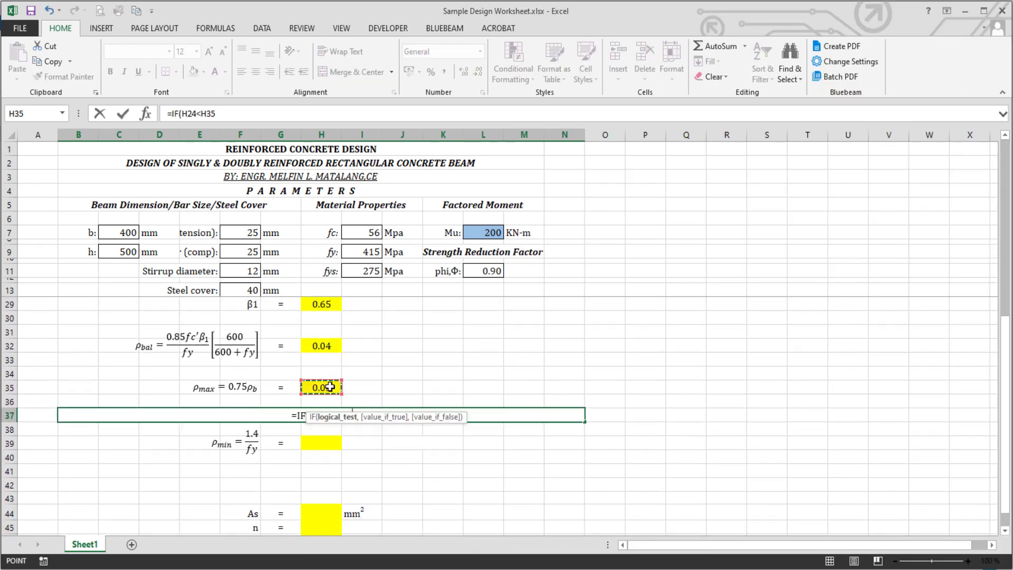
type(",\"SI")
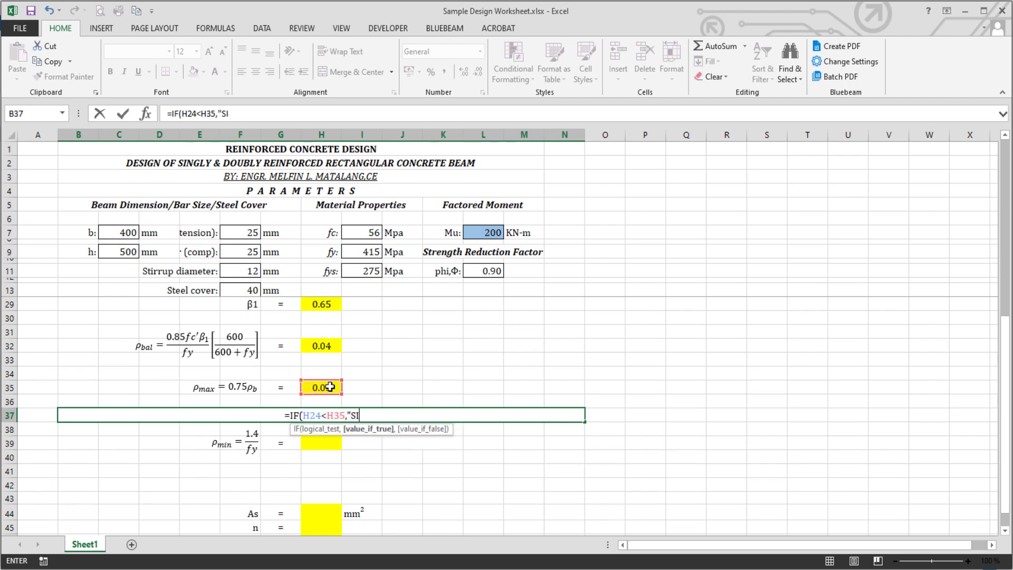
type("NGLY REINFORC")
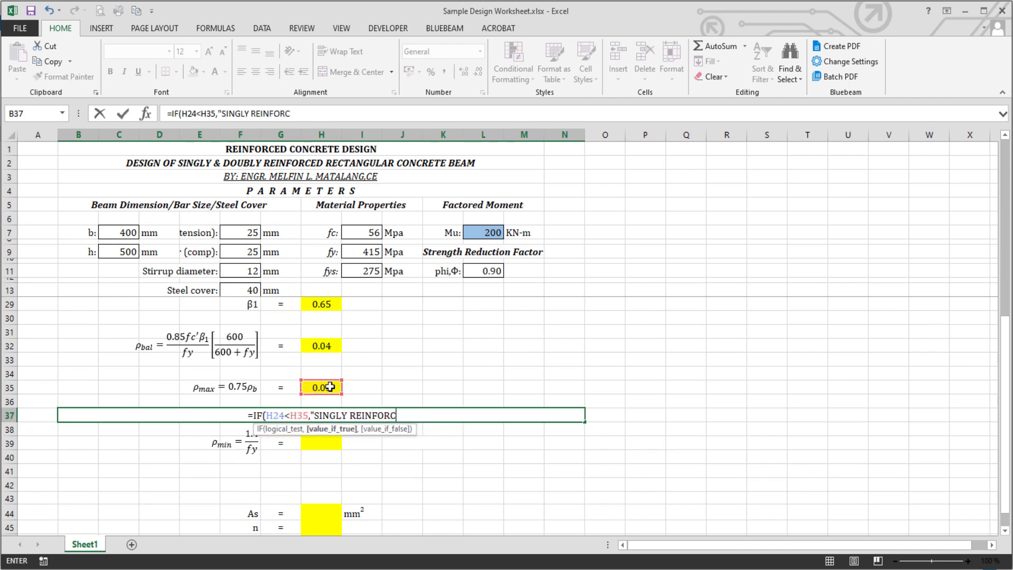
type("ED\",\"DO")
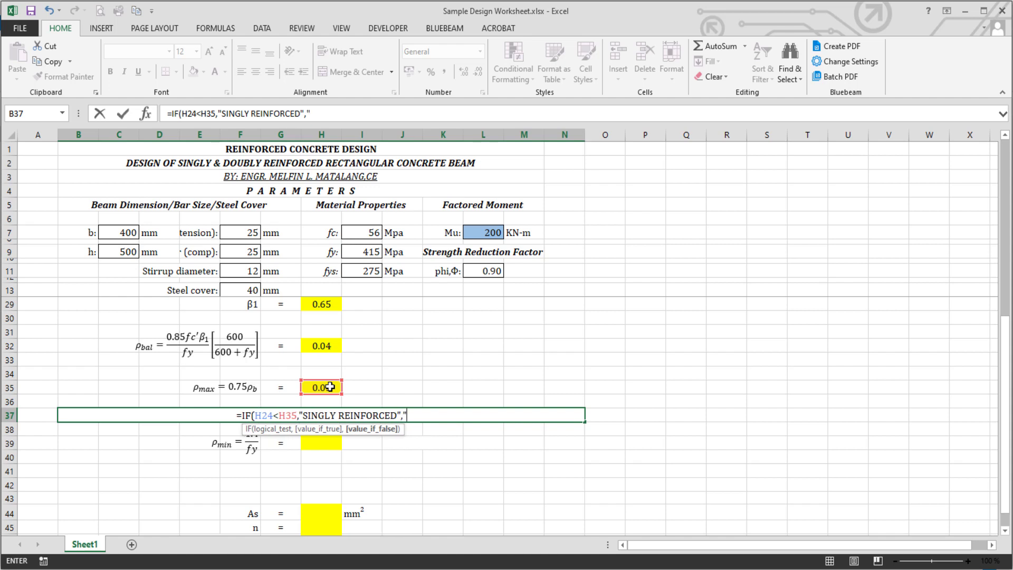
type("UBLY ")
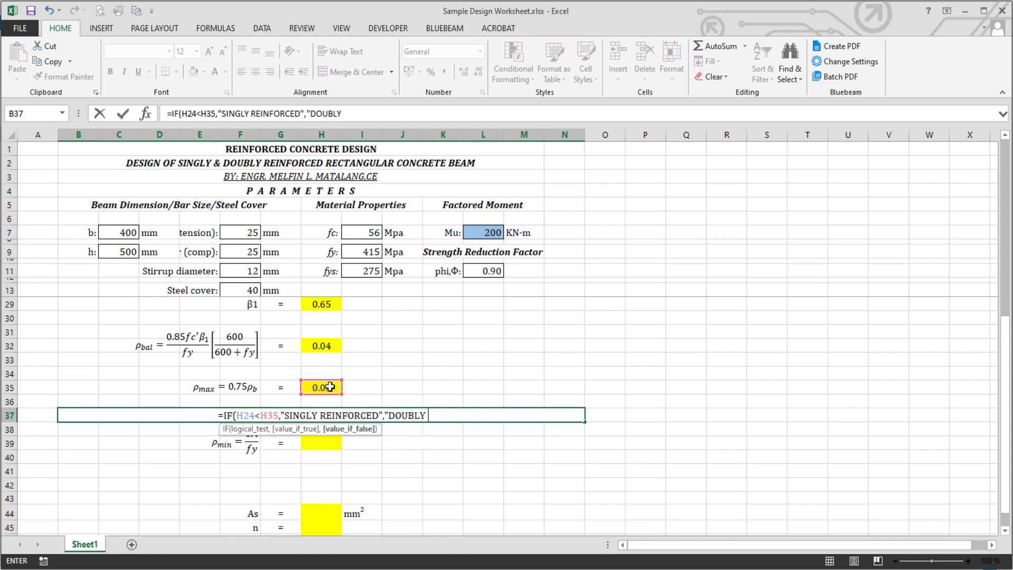
type("REINFORCED\"")
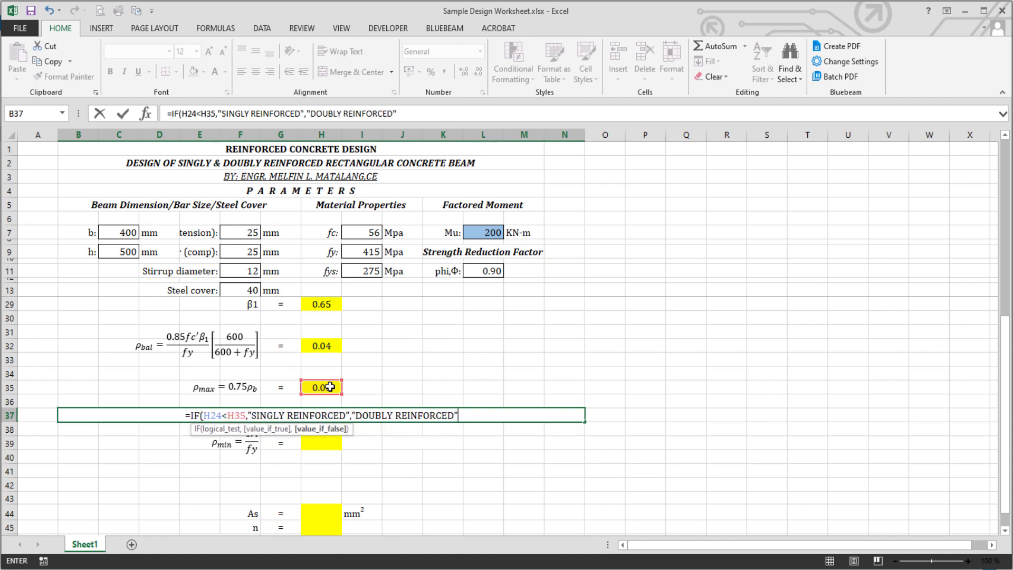
type(")")
left_click(329, 444)
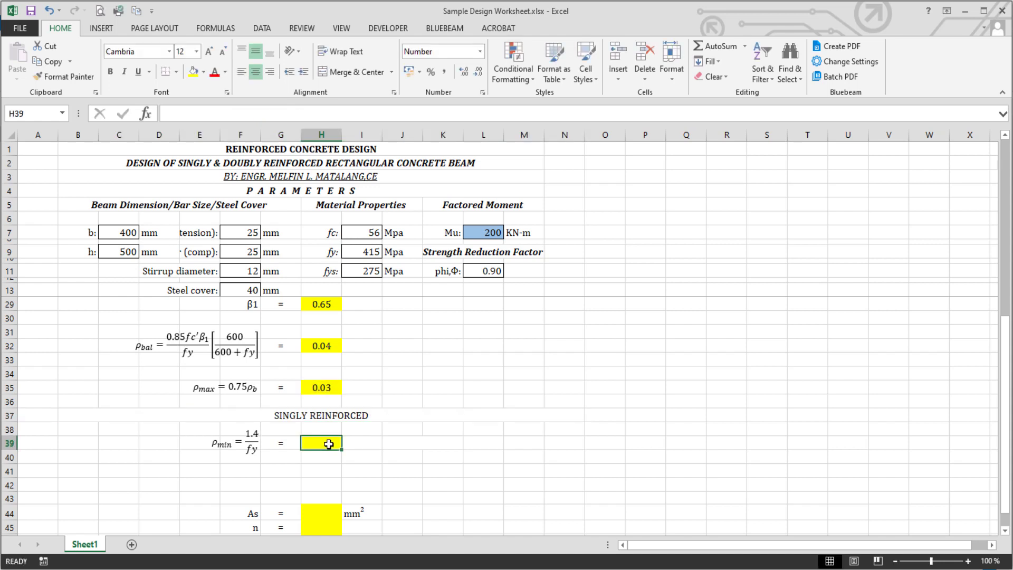
type("=")
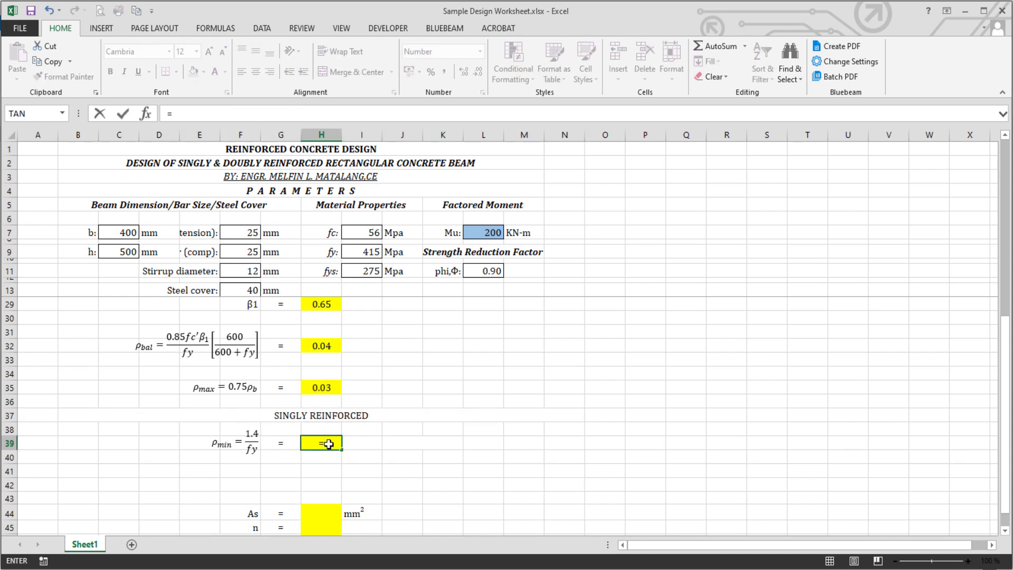
type("1.4/")
Finish ρmin in H39 as =1.4/I9, giving 0.0034, and widen column H.
left_click(362, 252)
key("ctrl+Return")
left_click(465, 75)
left_click(465, 75)
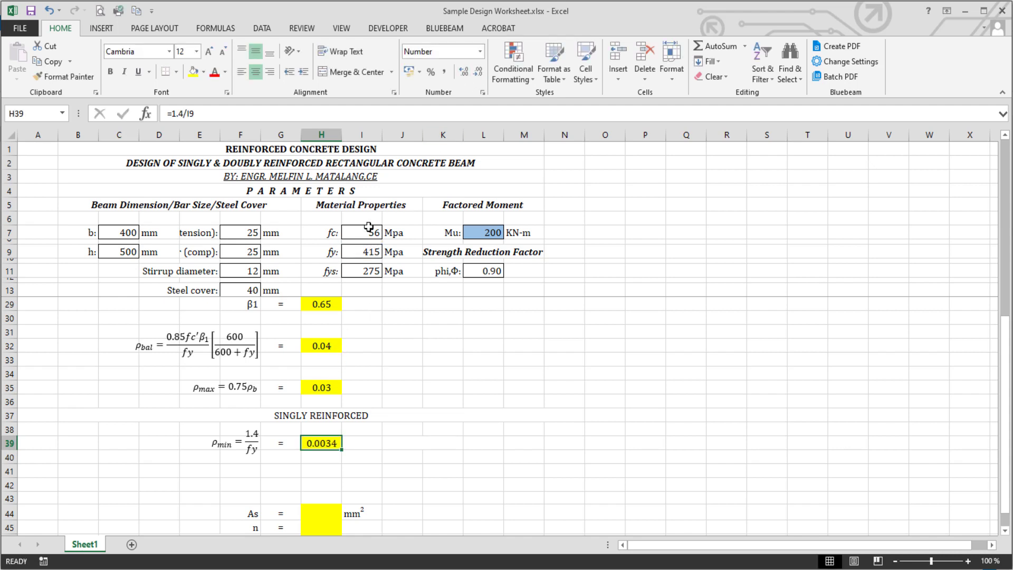
left_click_drag(341, 134, 356, 135)
Show ρbal and ρmax to four decimals, 0.0441 and 0.0331.
left_click(344, 346)
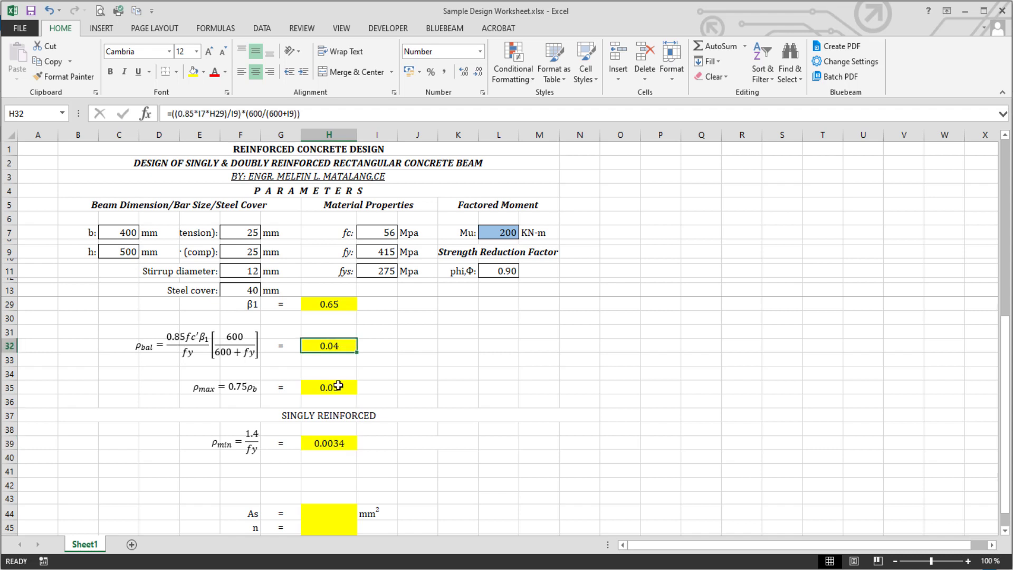
left_click(343, 387, "ctrl")
scroll(349, 380, "up", 5)
scroll(355, 364, "down", 5)
left_click(465, 74)
left_click(465, 74)
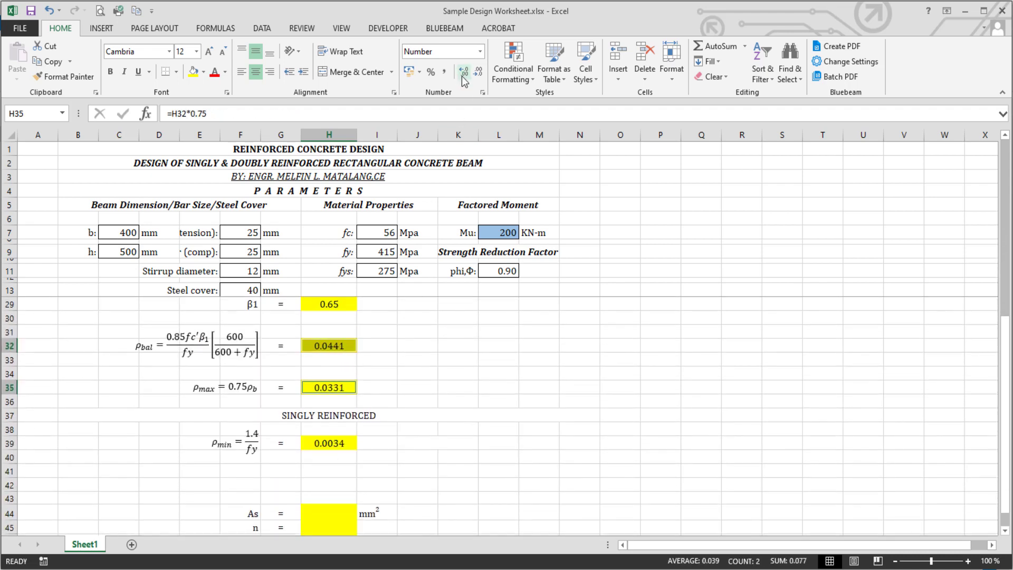
scroll(345, 369, "up", 1)
scroll(343, 390, "down", 2)
Copy the SINGLY REINFORCED check cell B37.
left_click(339, 404)
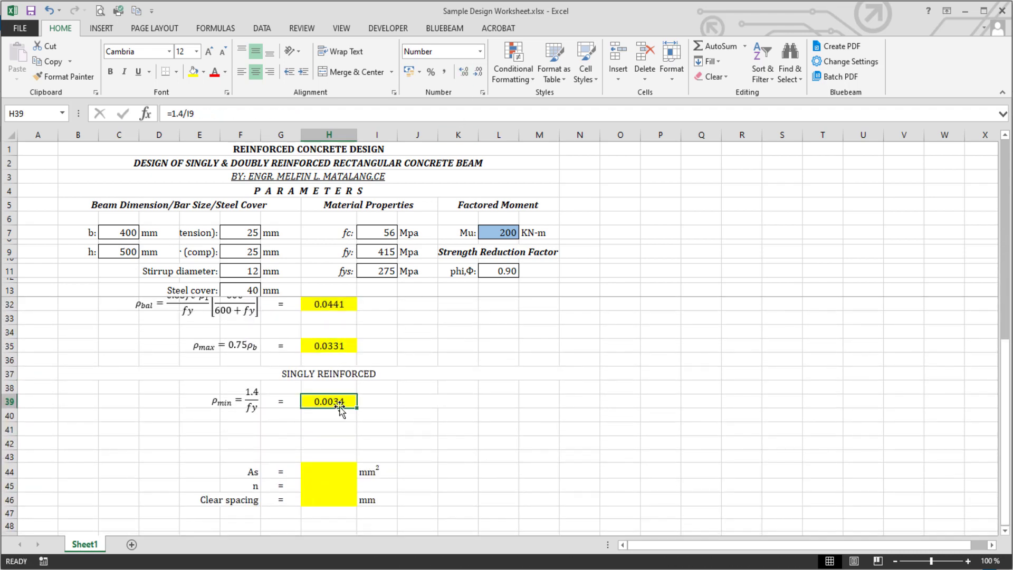
left_click(286, 376)
key("ctrl+c")
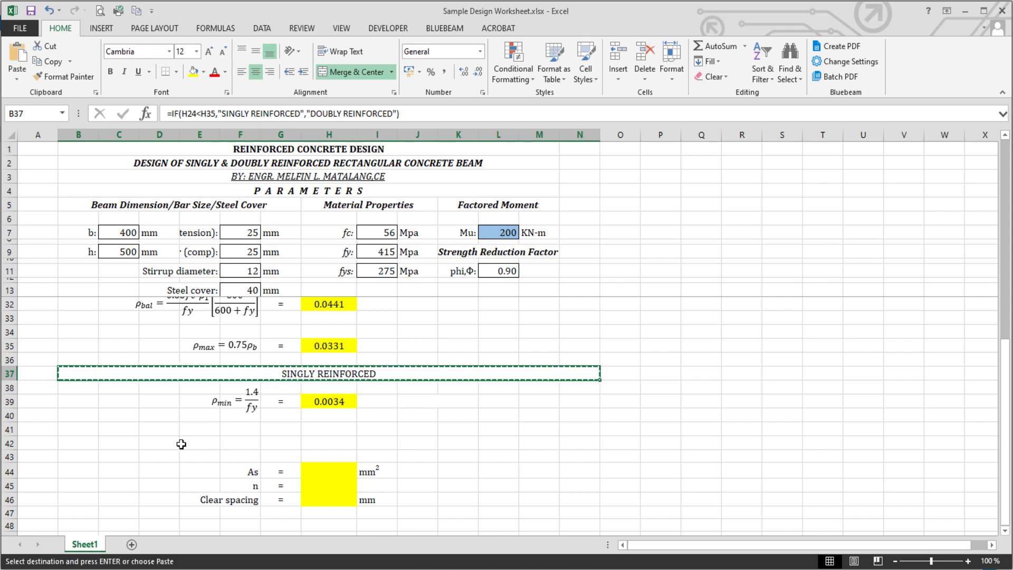
Paste only the formatting onto row 41.
left_click(80, 433)
key("ctrl+alt+v")
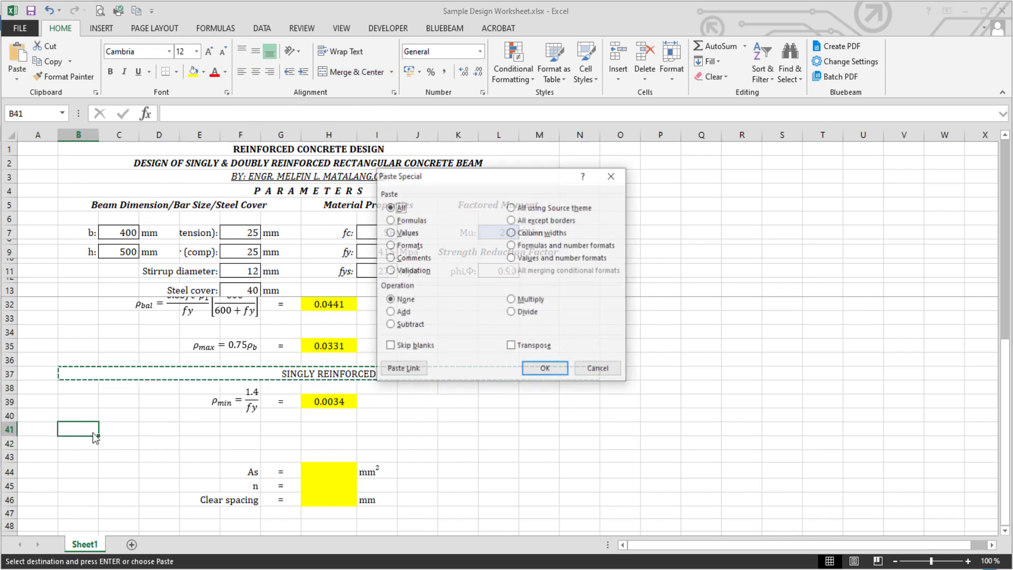
left_click(390, 245)
left_click(544, 368)
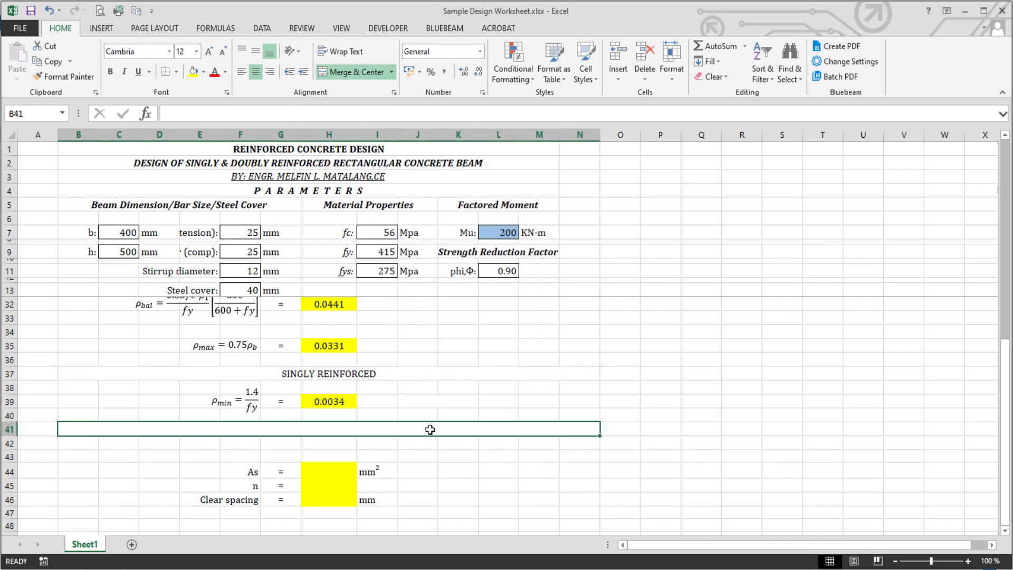
Enter =IF(H24<H39,"ONLY MINIMUM STEEL REQUIRED"," USED RHO") in B41 and save the workbook.
type("=IF(")
scroll(452, 362, "up", 2)
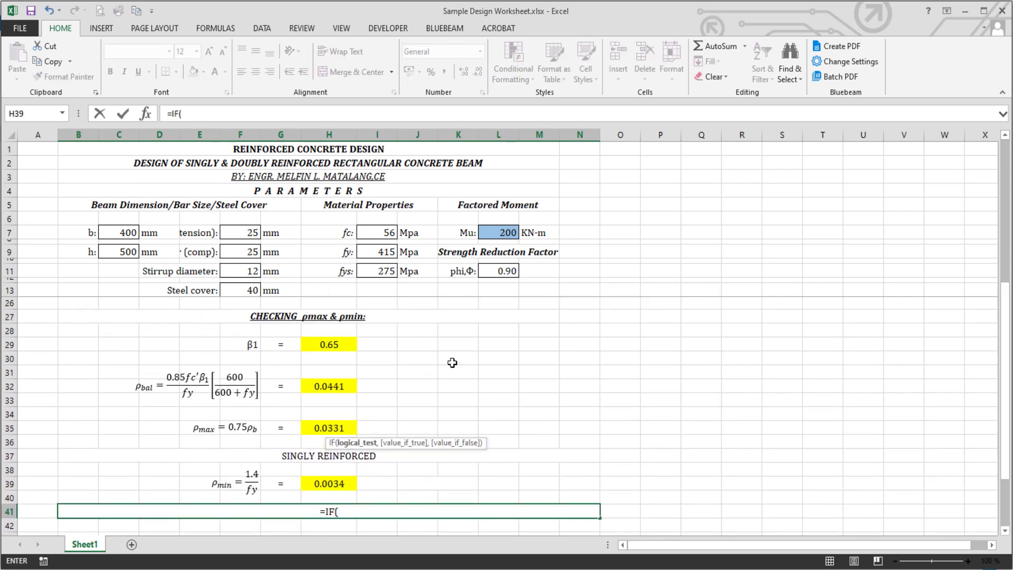
scroll(453, 363, "up", 4)
left_click(339, 357)
scroll(353, 356, "down", 4)
type("<")
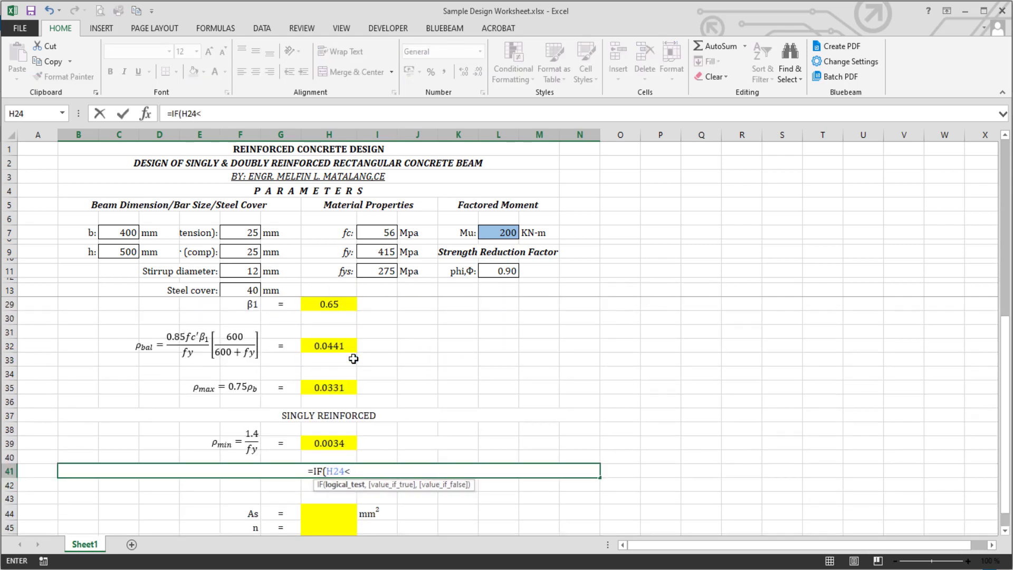
left_click(338, 443)
type(",\"O")
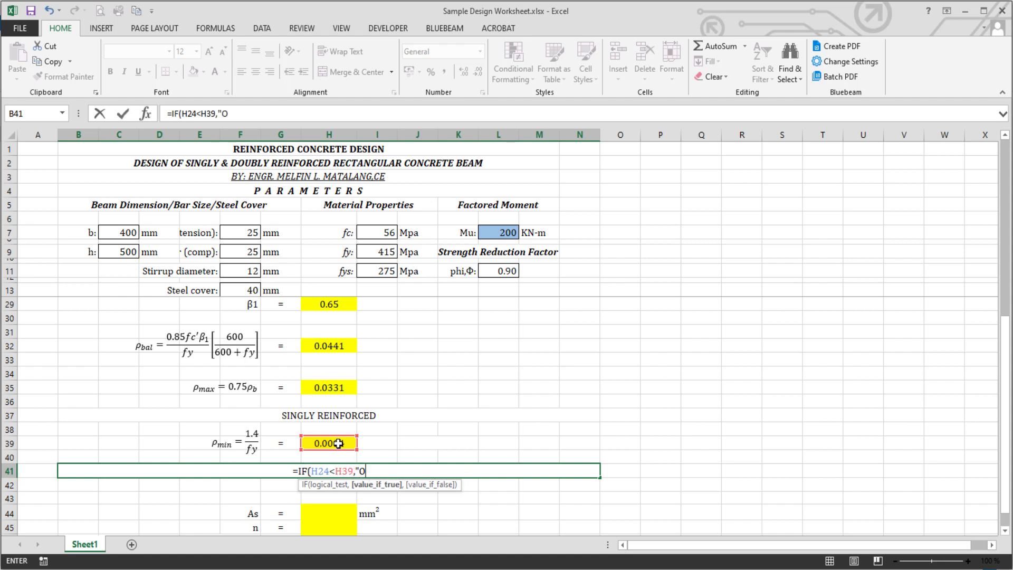
type("NLY MINIMUM")
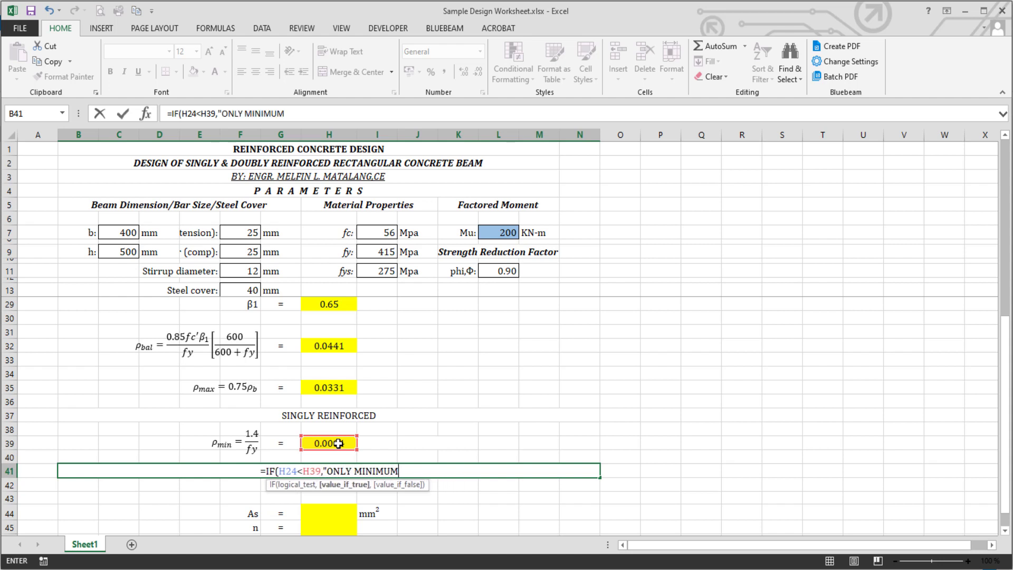
type(" STEEL REQ")
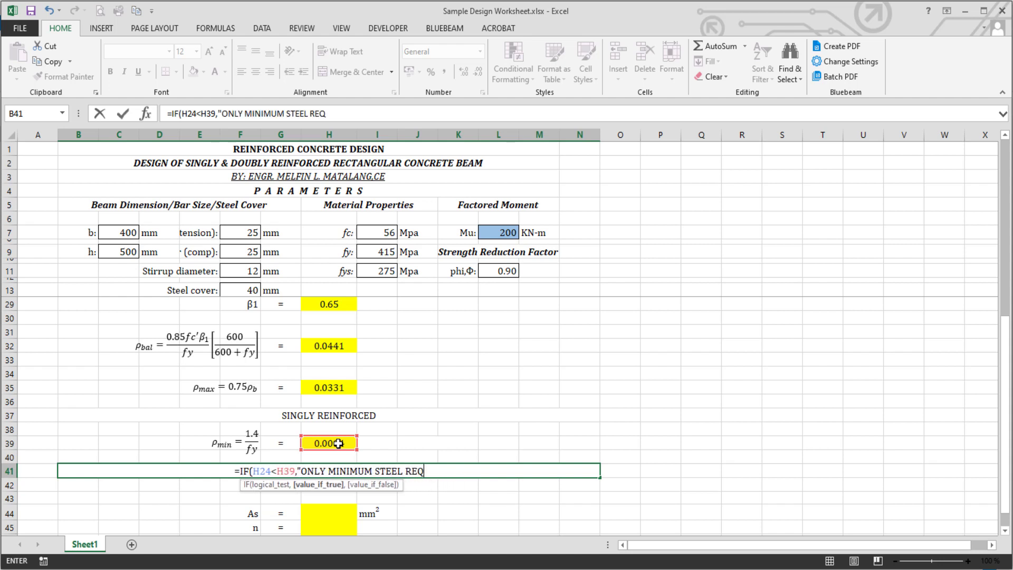
type("UIRED\",")
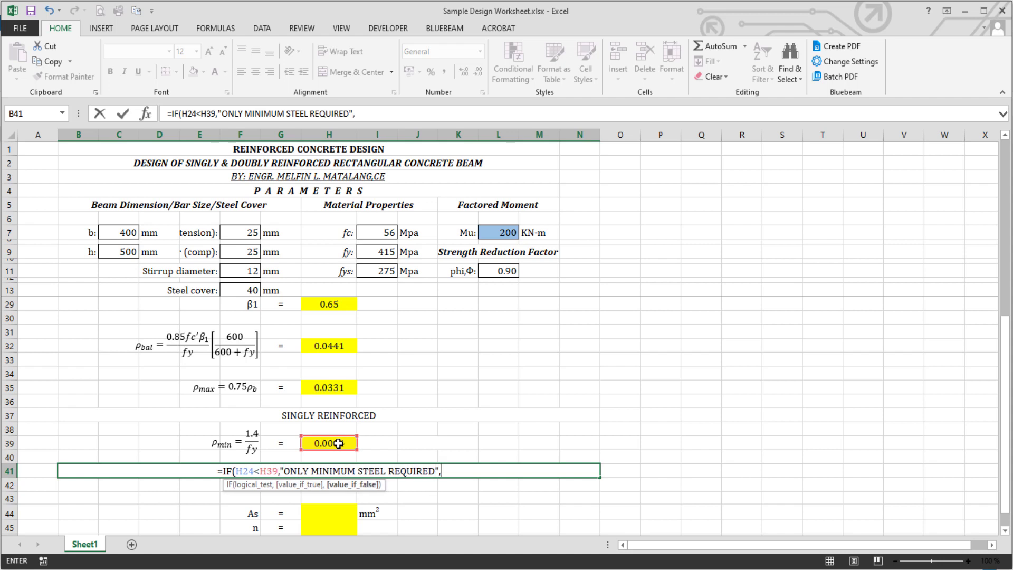
type("\" USED RHO")
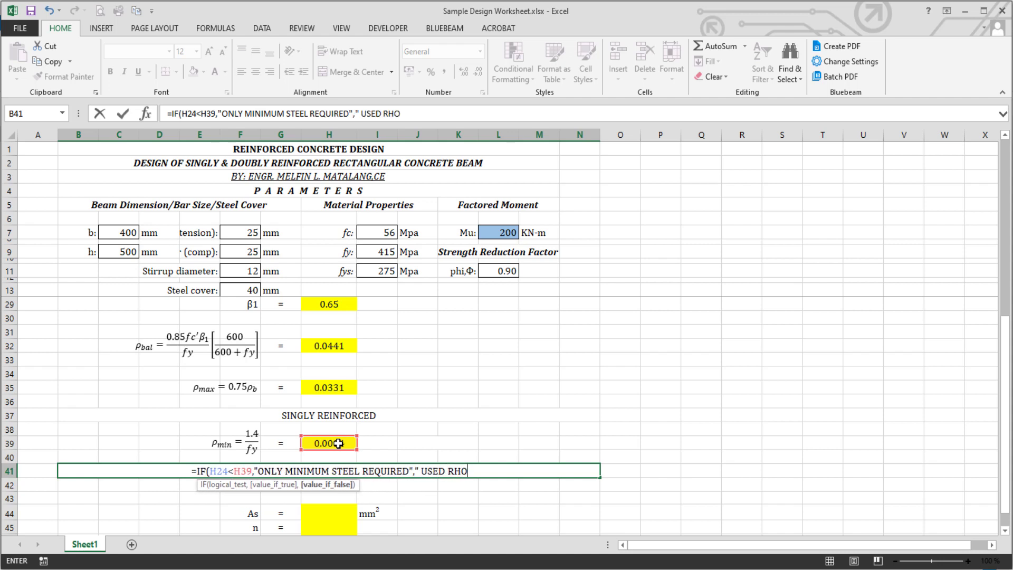
type("\")")
key("ctrl+Return")
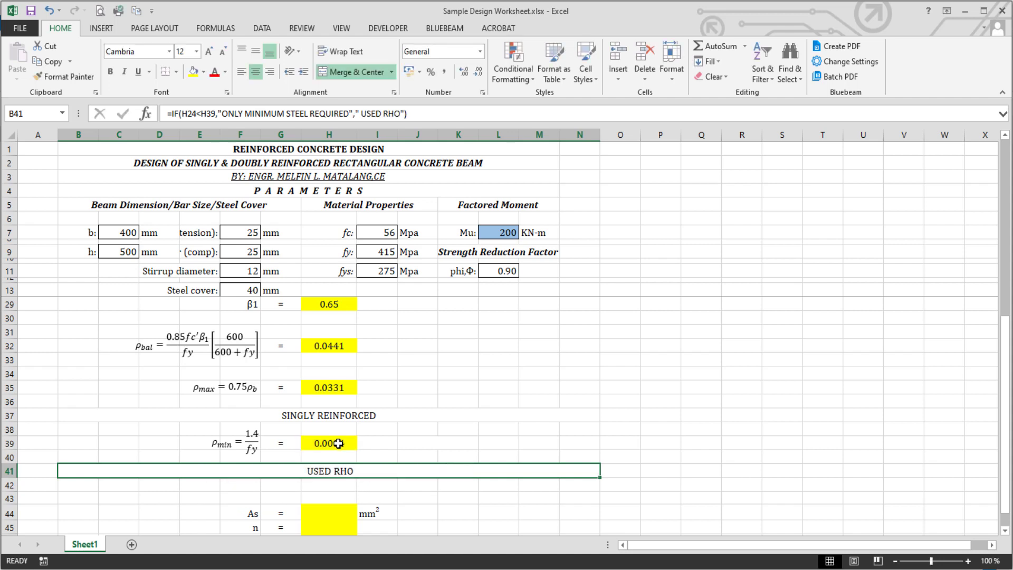
key("ctrl+s")
scroll(339, 443, "down", 1)
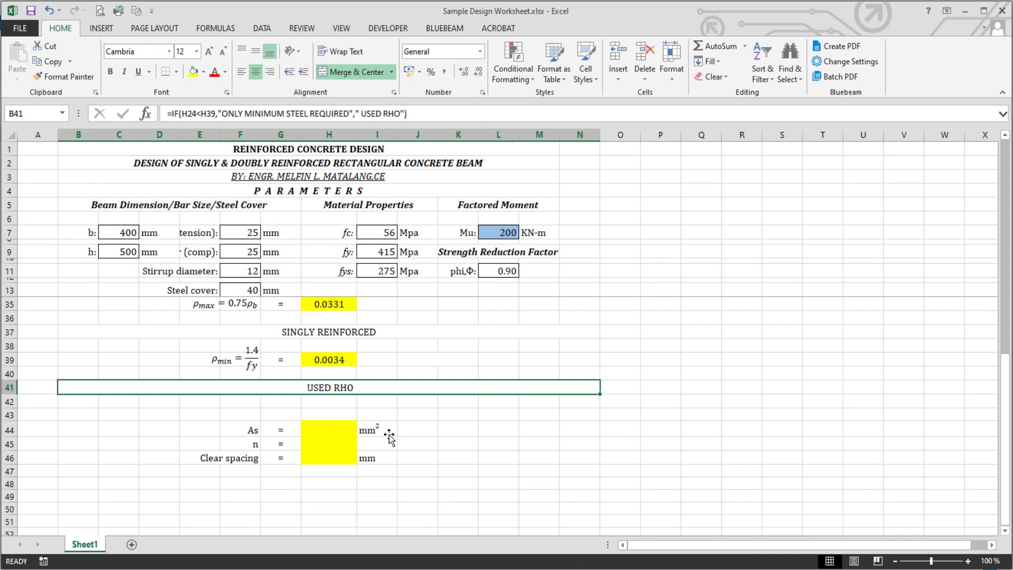
Copy the B41 IF test into H44, returning H39 if true and H24 if false.
left_click(343, 471)
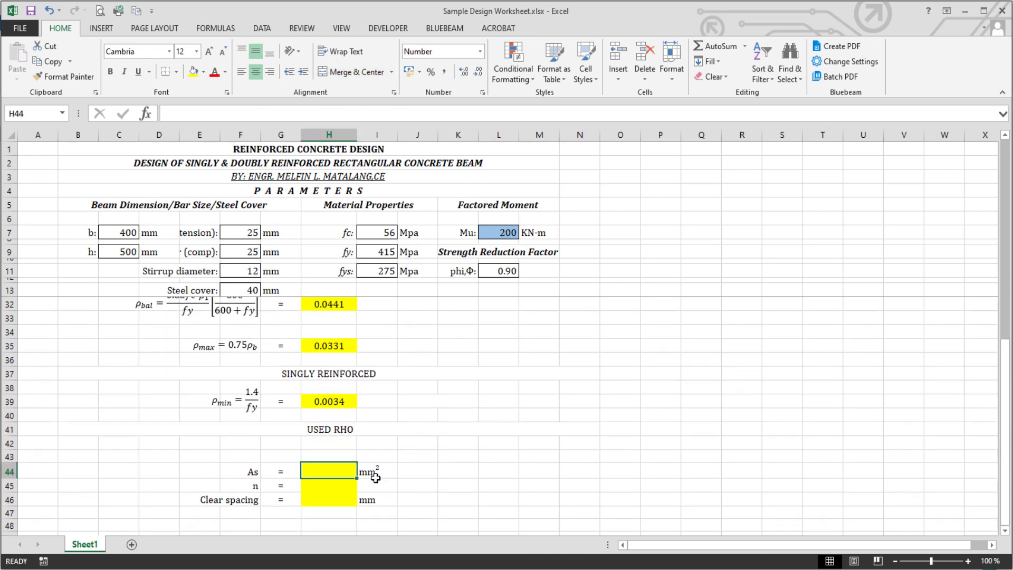
left_click(358, 431)
double_click(477, 429)
key("shift+Home")
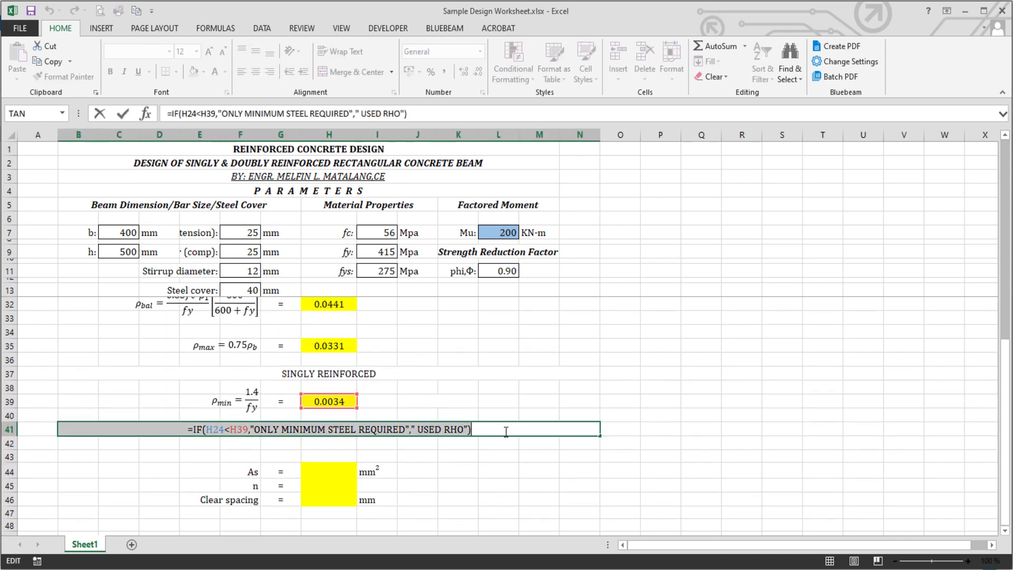
type("=")
left_click(323, 470)
key("Escape")
double_click(324, 470)
key("ctrl+v")
left_click_drag(250, 470, 410, 471)
left_click(332, 403)
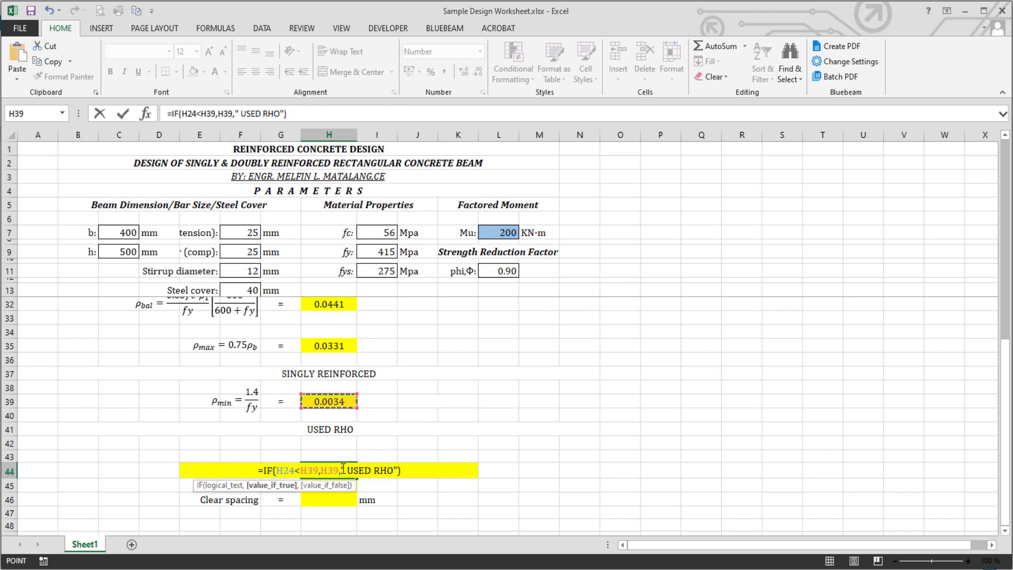
left_click_drag(342, 470, 398, 470)
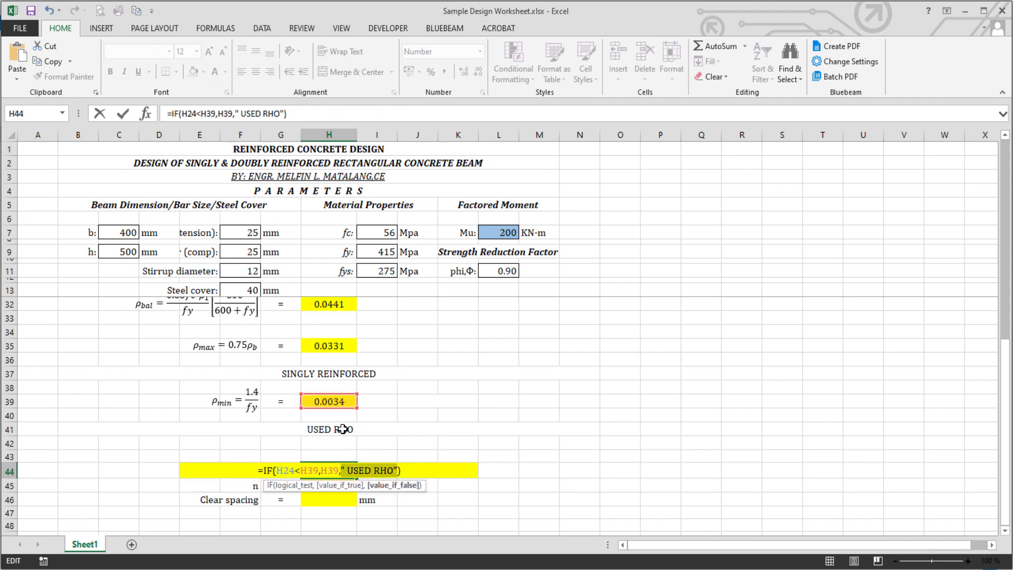
scroll(341, 401, "up", 4)
left_click(336, 297)
scroll(335, 297, "down", 4)
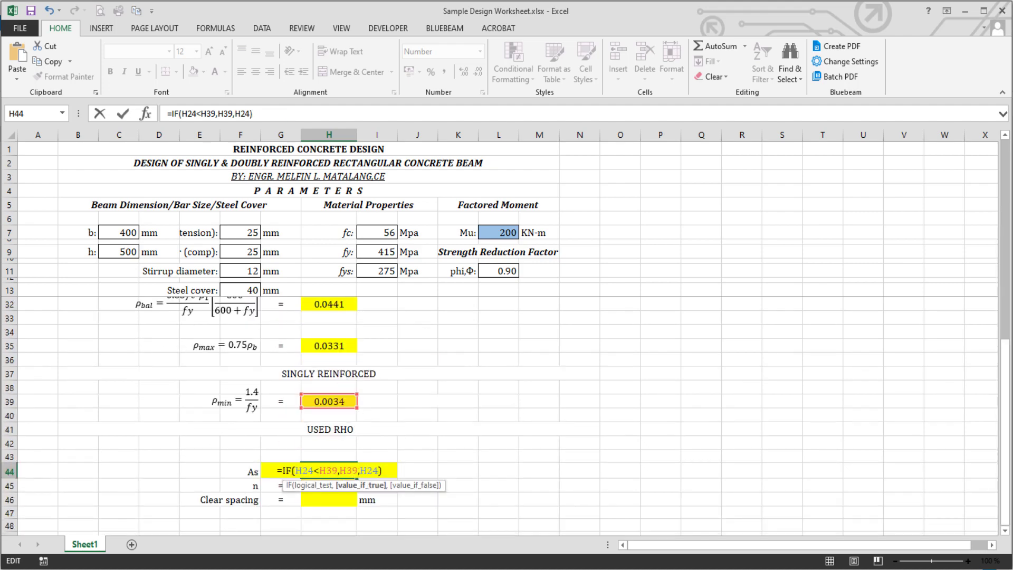
Multiply both results by C7 and H17, giving As of 1269.92 mm².
type("*")
left_click(125, 231)
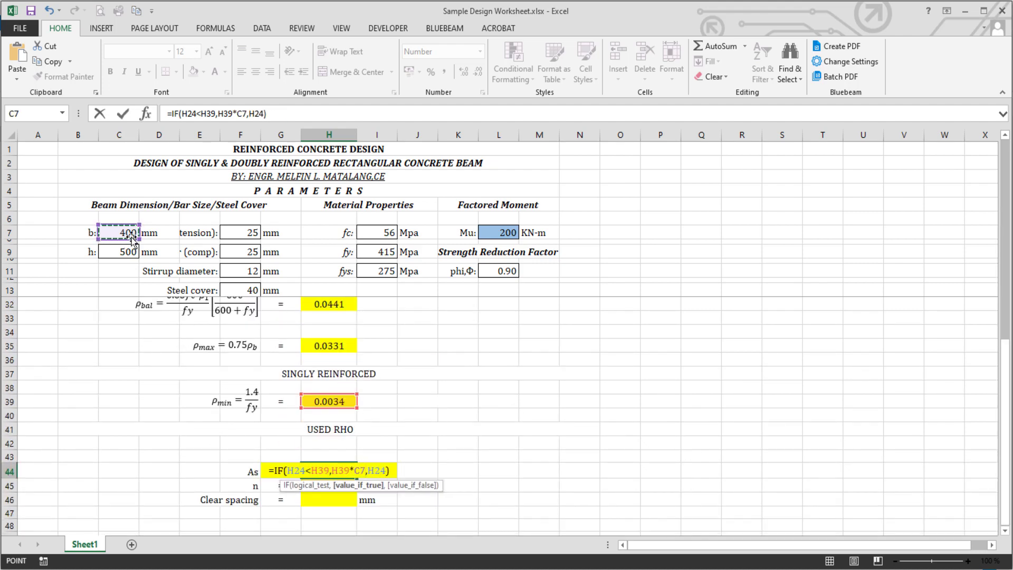
type("*")
scroll(340, 332, "up", 6)
left_click(339, 333)
scroll(365, 355, "down", 8)
left_click(398, 387)
type("*")
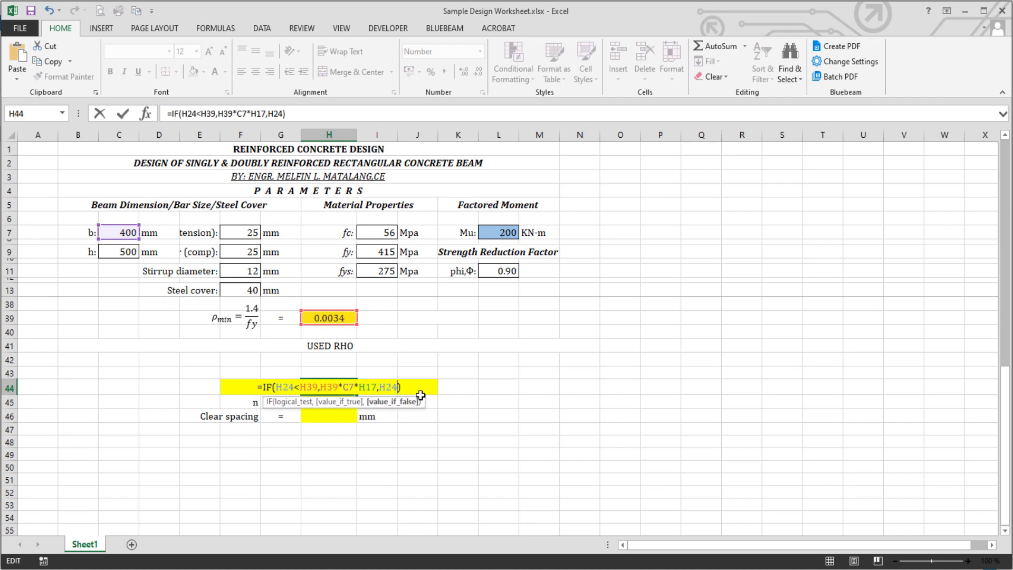
left_click(120, 232)
type("*")
scroll(329, 338, "up", 8)
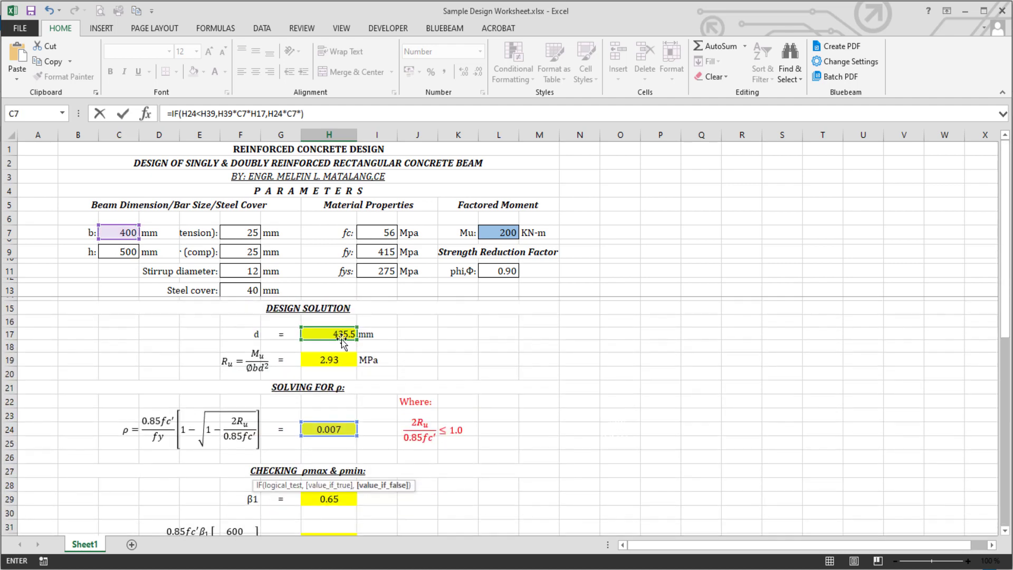
left_click(329, 338)
scroll(459, 380, "down", 8)
key("Return")
In H45 compute the bar count as H44/((PI()/4)*F7^2).
key("Down")
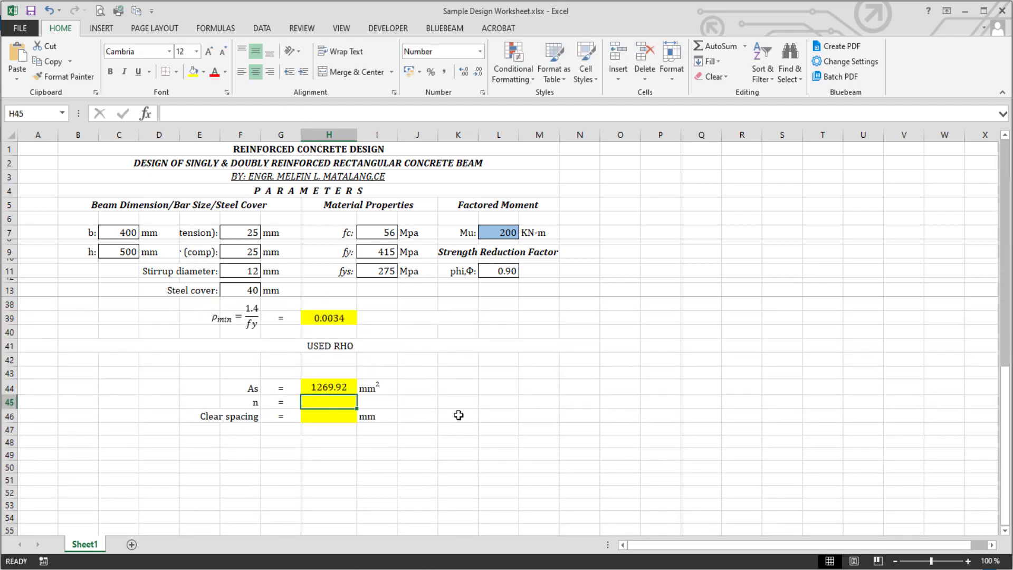
key("ctrl+v")
key("Escape")
type("=")
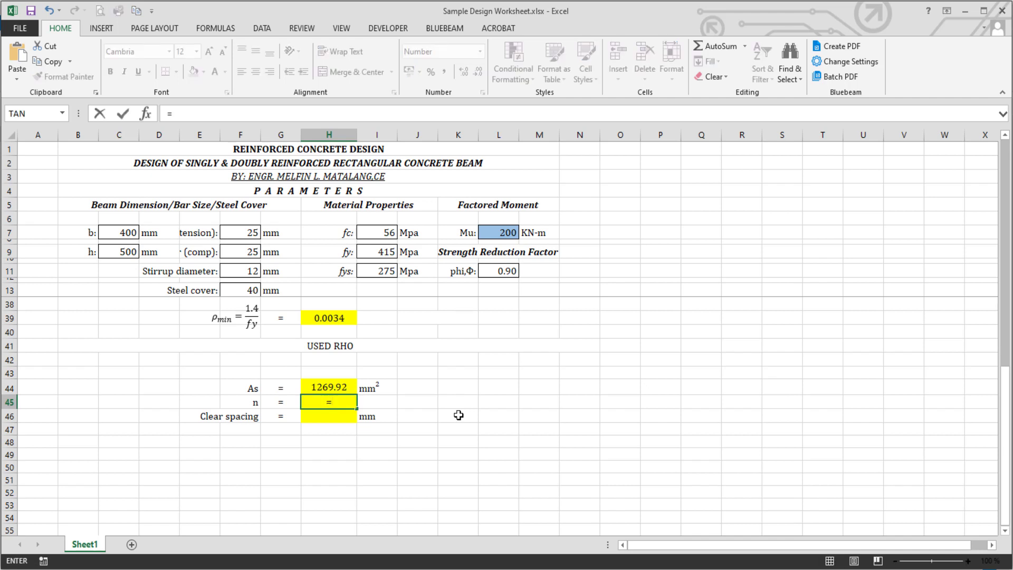
key("Up")
type("/(())")
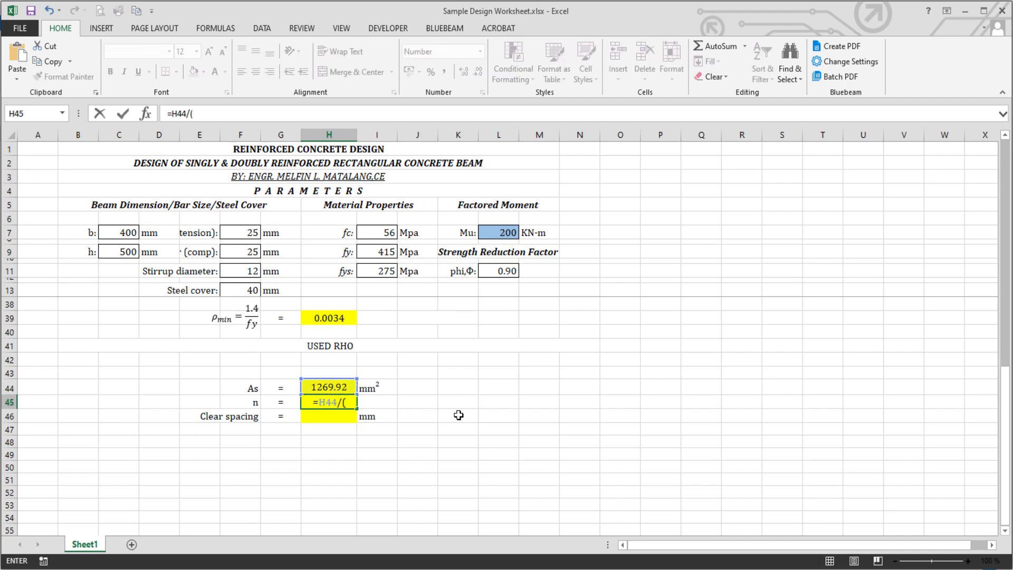
left_click(350, 407)
type("PI()/4")
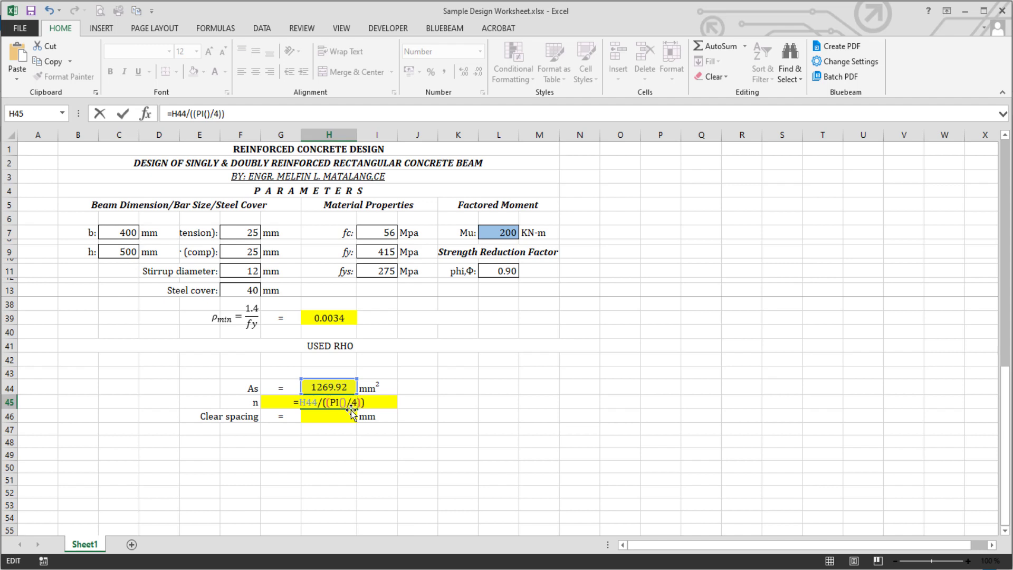
key("Right")
type("*")
left_click(241, 232)
type("^2")
key("Return")
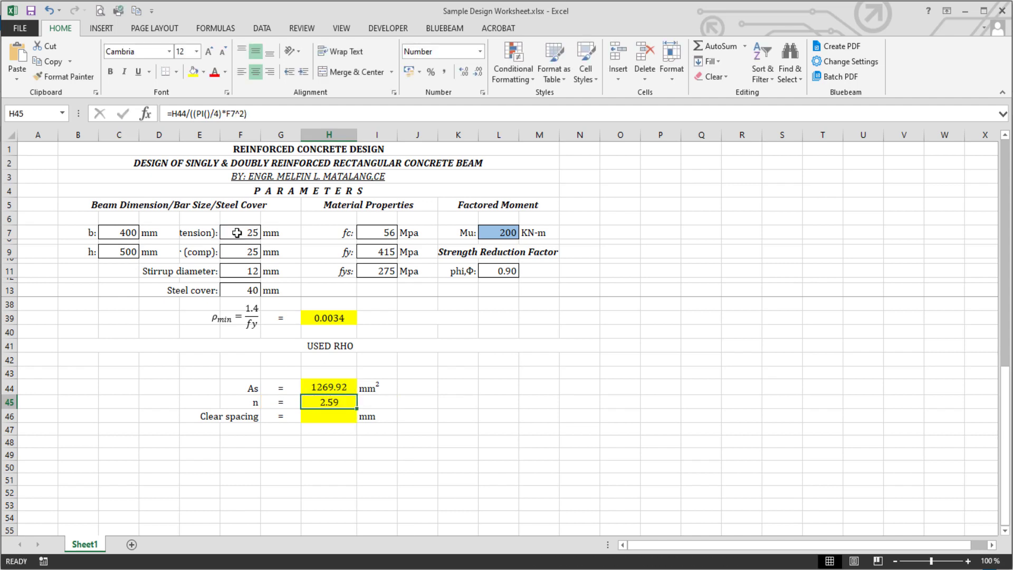
Wrap the bar count in ROUNDUP(...,0) so it reads 3.00.
left_click(170, 114)
type("ROUNDU")
key("Tab")
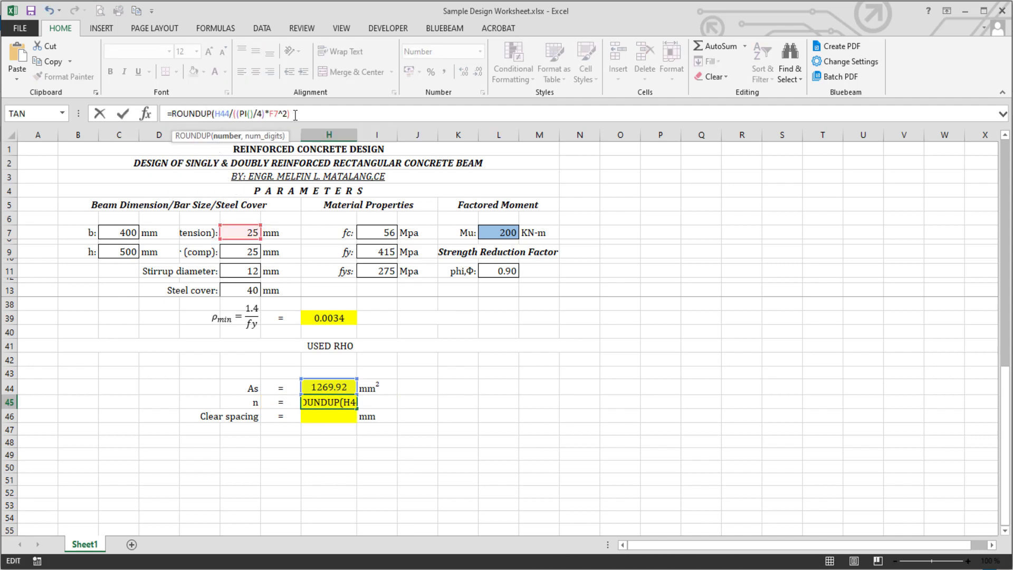
left_click(295, 113)
type(",0)")
key("Return")
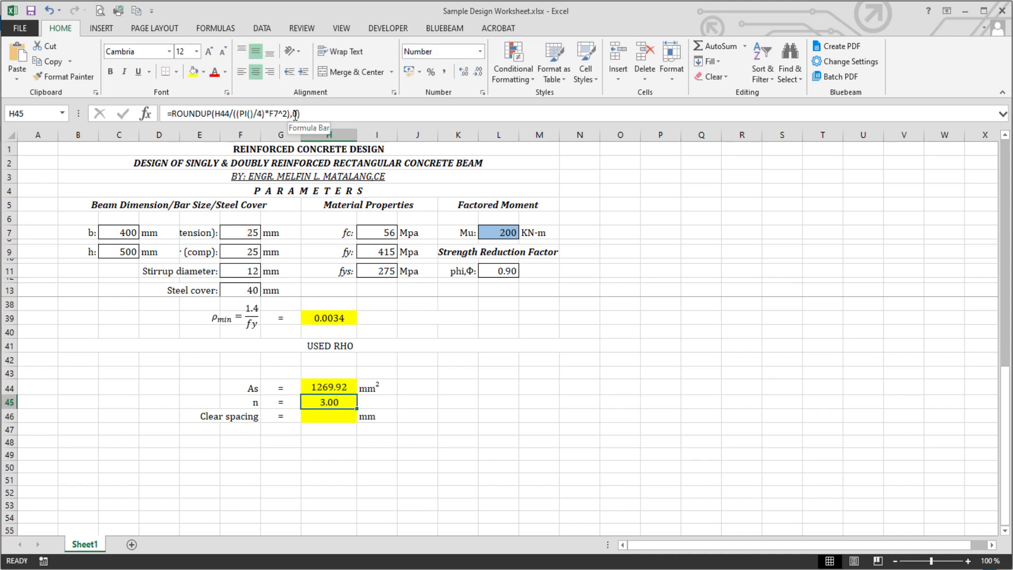
In H46 enter =(C7-F13*2-F11*2-H45*F7)/(H45-1), giving 110.50 mm clear spacing.
key("Down")
type("=")
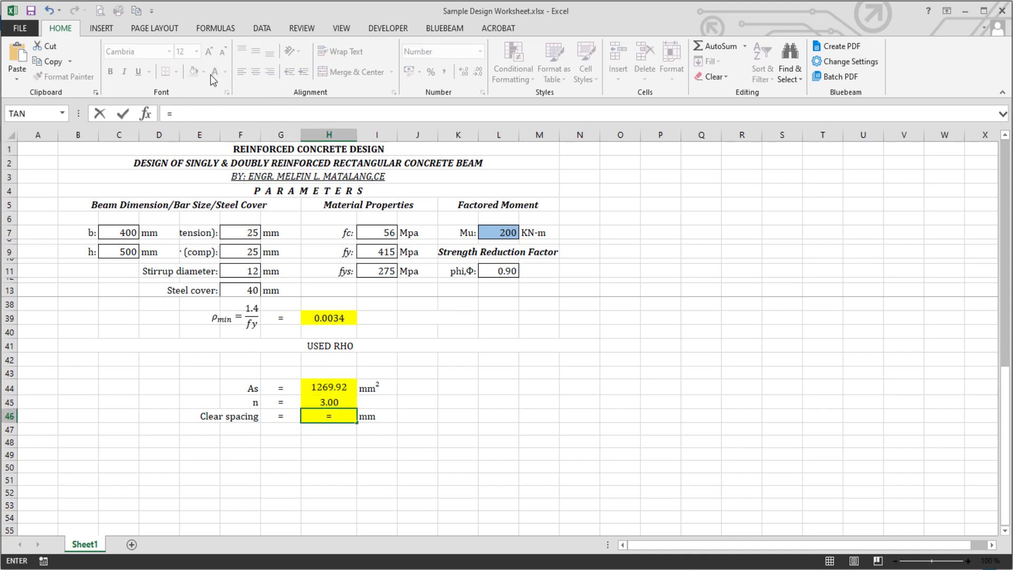
left_click(132, 234)
type("-")
left_click(239, 290)
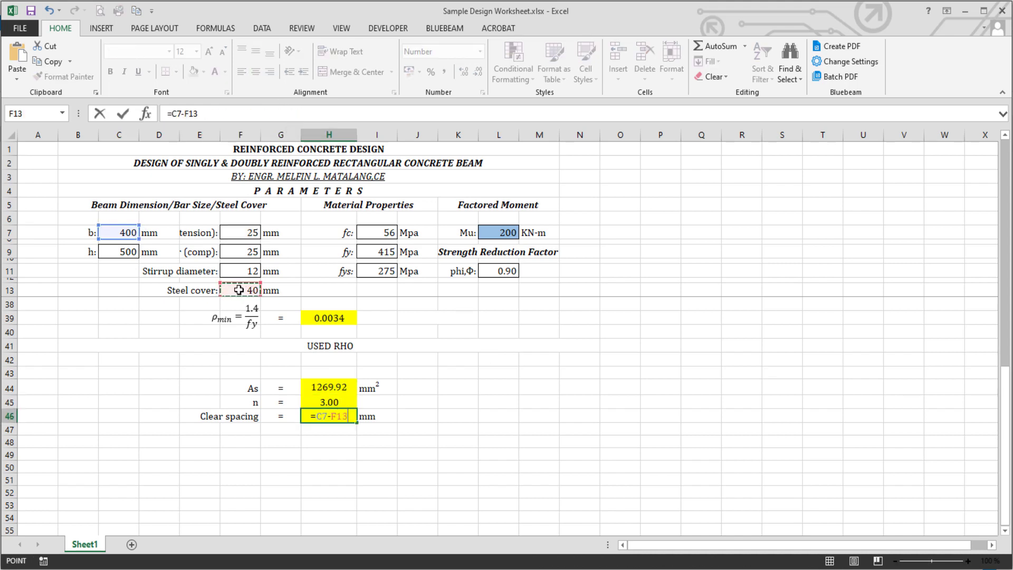
type("*2")
type("-")
left_click(241, 272)
type("*2-")
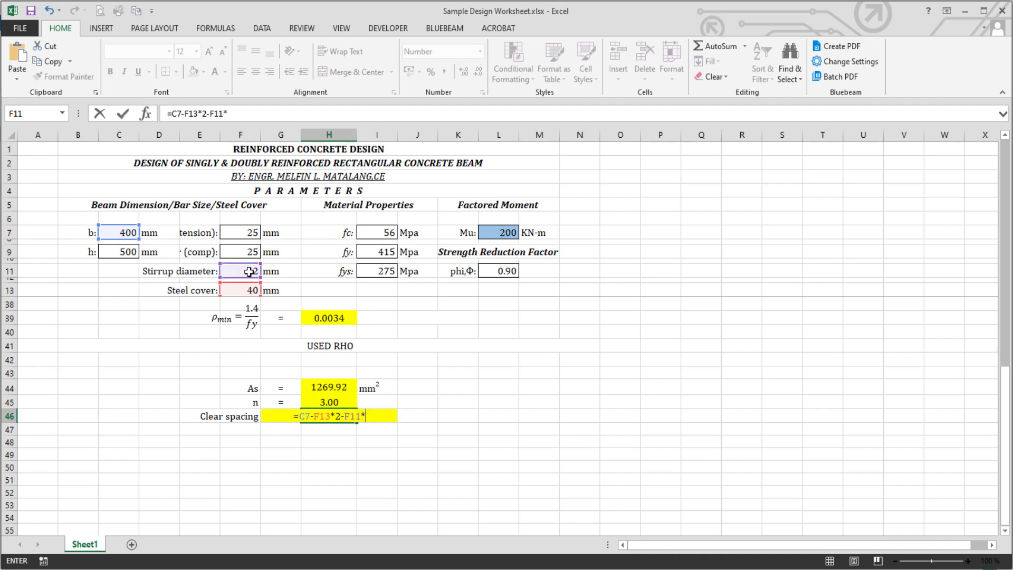
left_click(329, 402)
type("*")
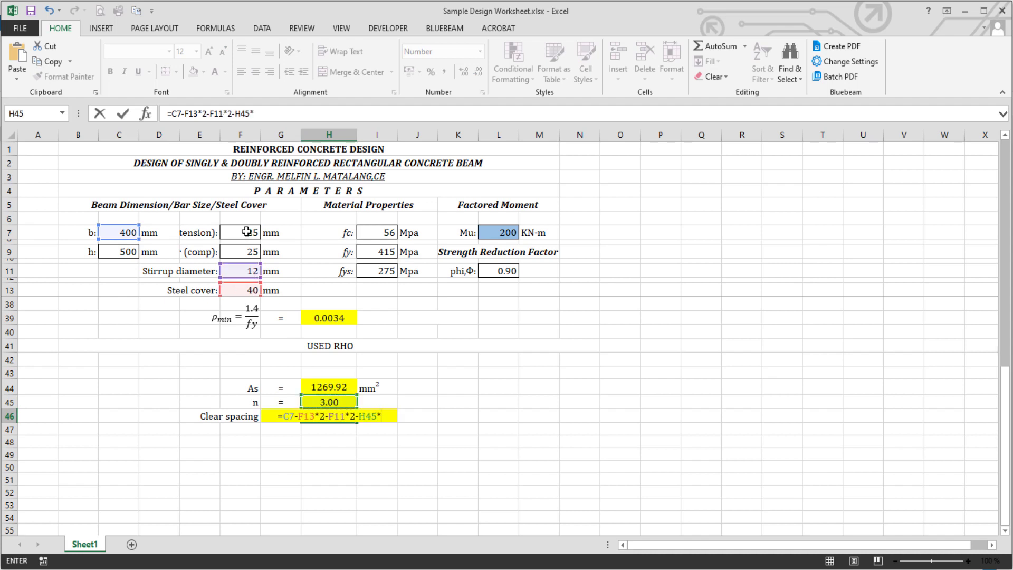
left_click(245, 232)
type(")")
left_click(269, 409)
type("(")
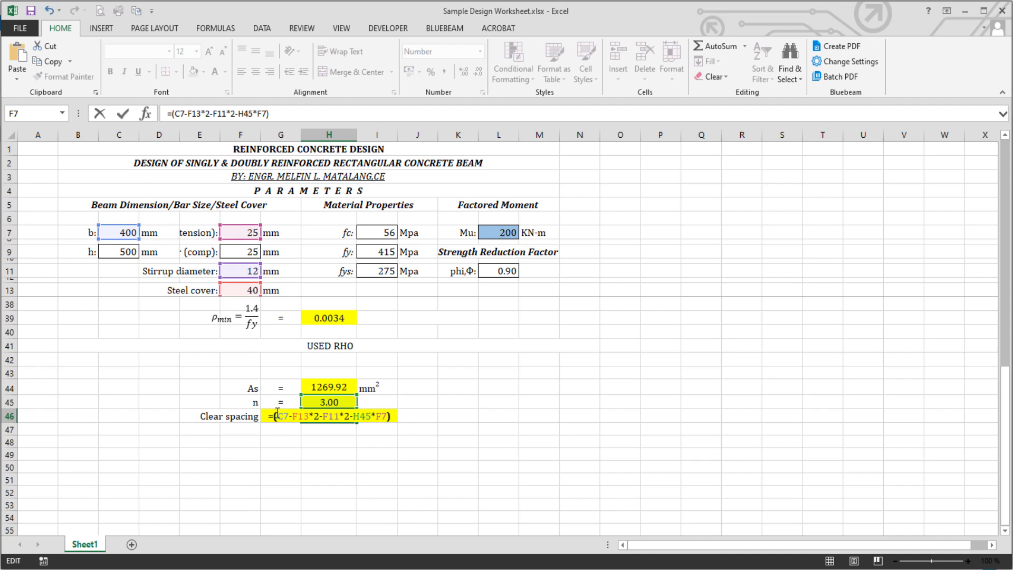
key("End")
type("/(")
left_click(338, 402)
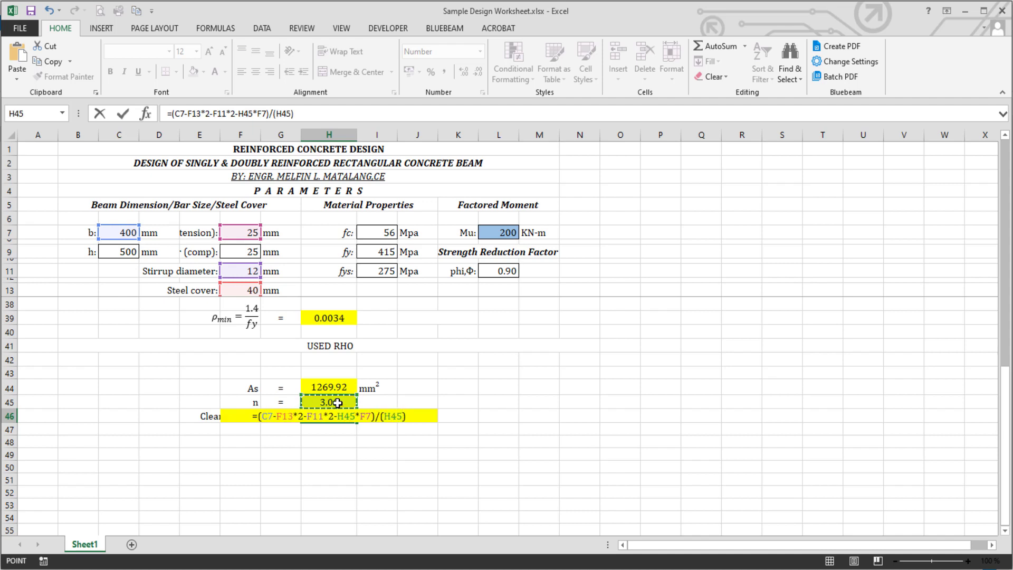
type("-1)")
key("Return")
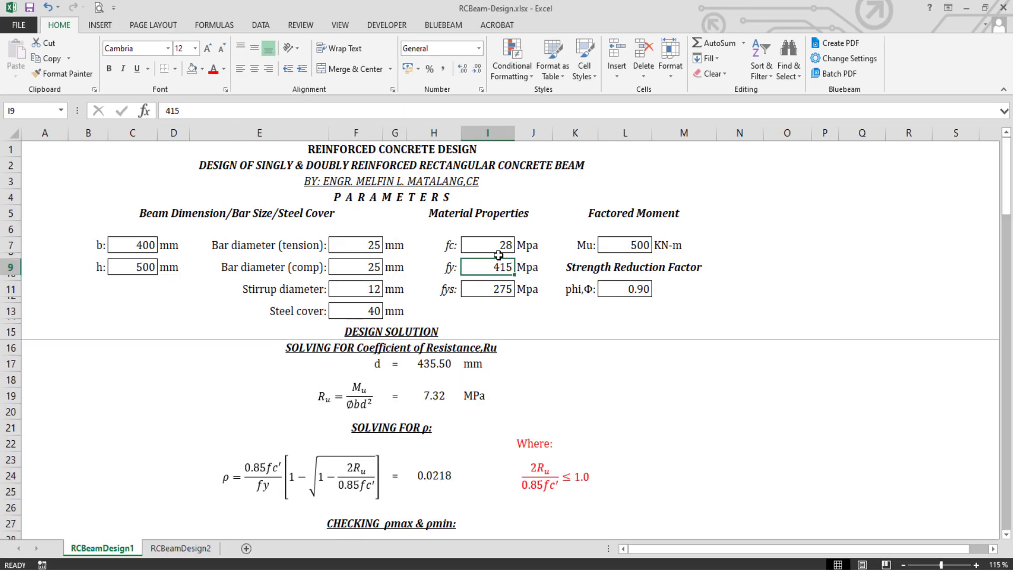
Set Mu in L7 to 200 kN-m, then begin changing it to 300.
left_click(496, 246)
left_click(628, 246)
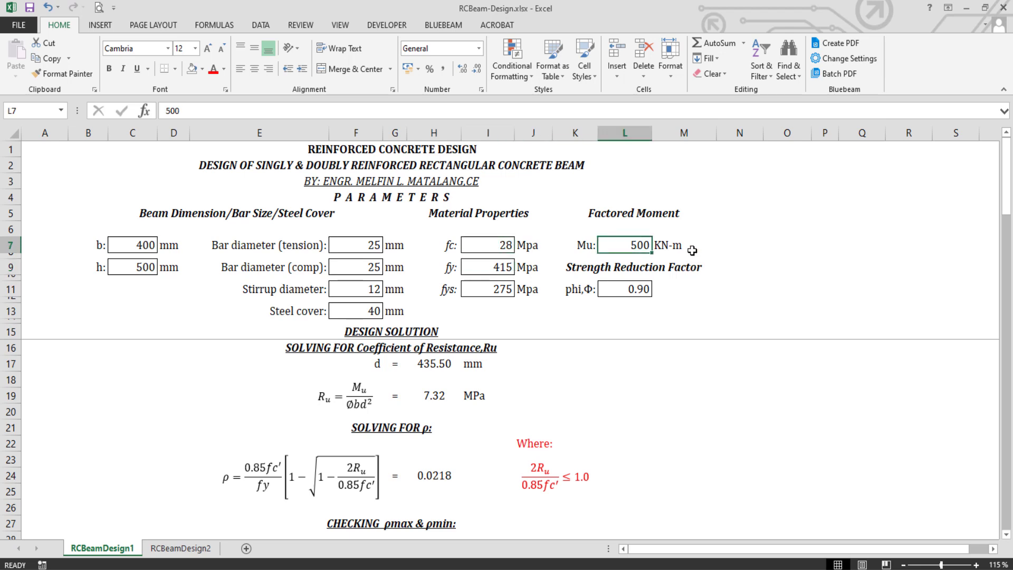
type("200")
key("Return")
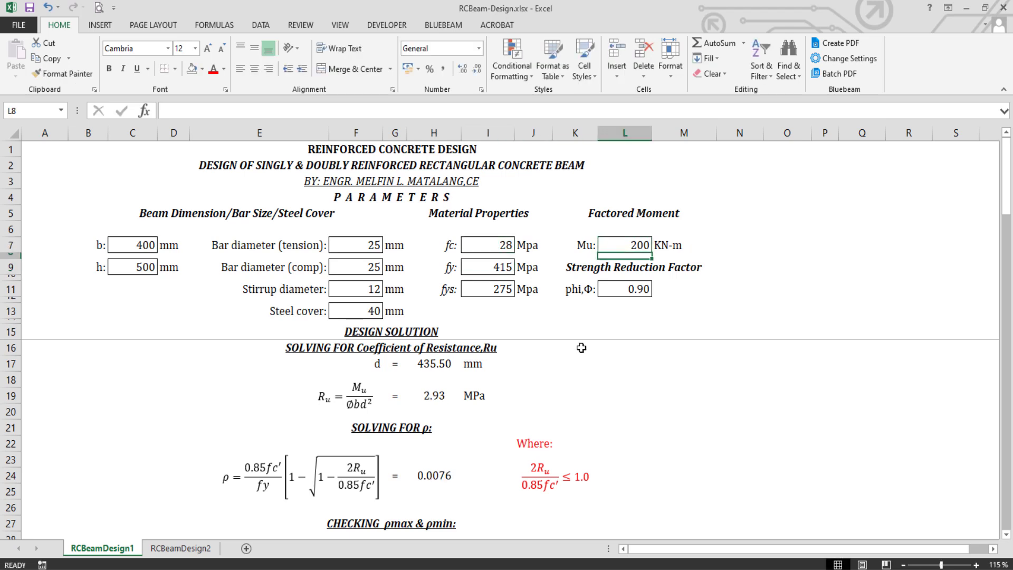
scroll(562, 343, "down", 3)
scroll(554, 378, "up", 3)
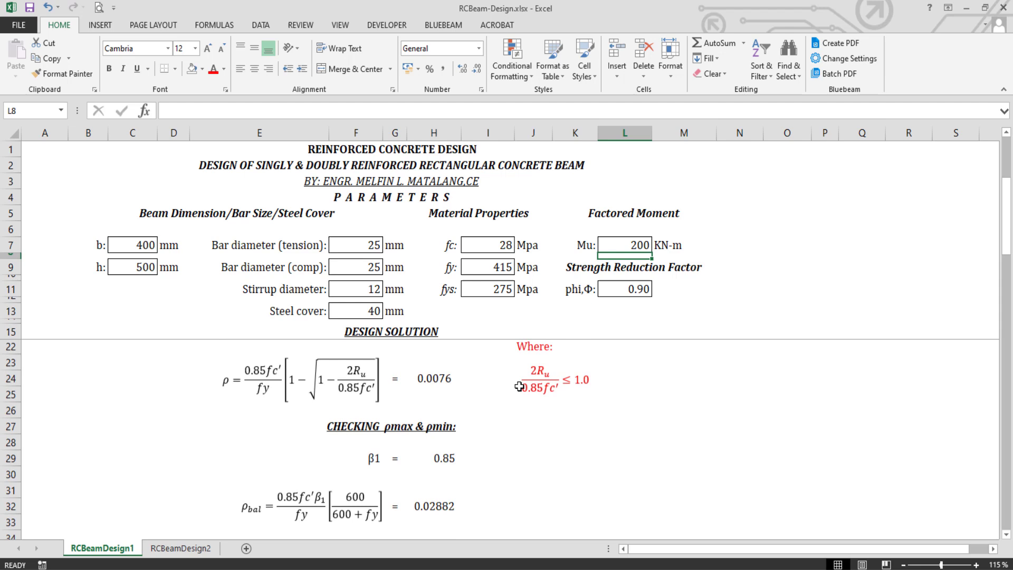
left_click(617, 246)
type("300")
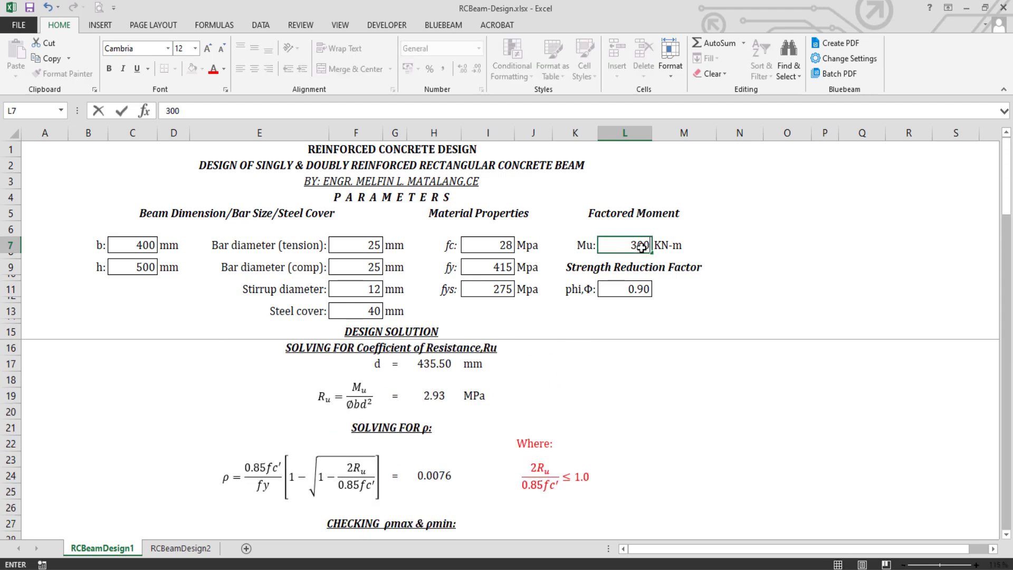